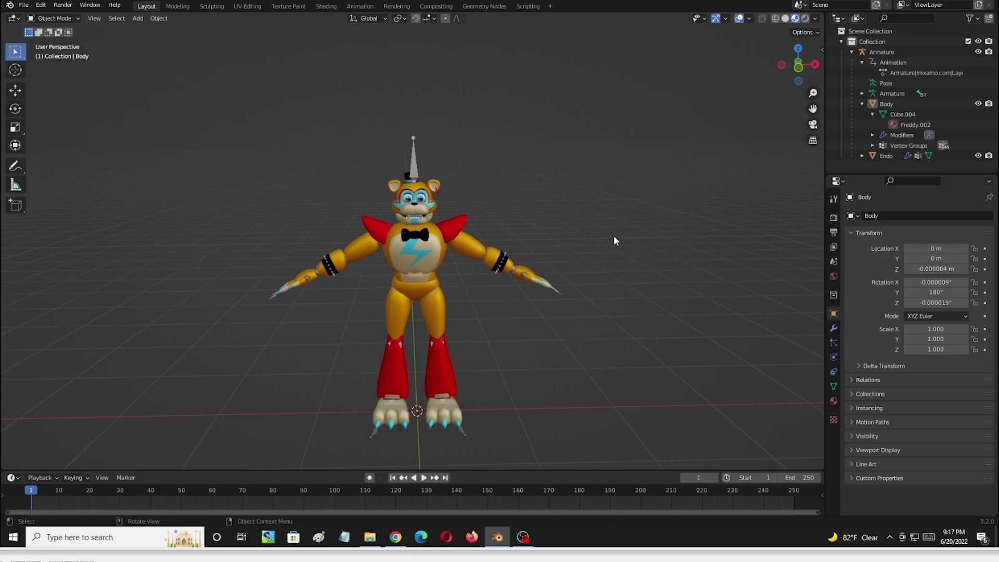
Play the character's imported animation to examine its motion, and return the timeline to the first frame.
{"action": "middle_click_drag", "start_coordinate": [594, 247], "coordinate": [444, 227]}
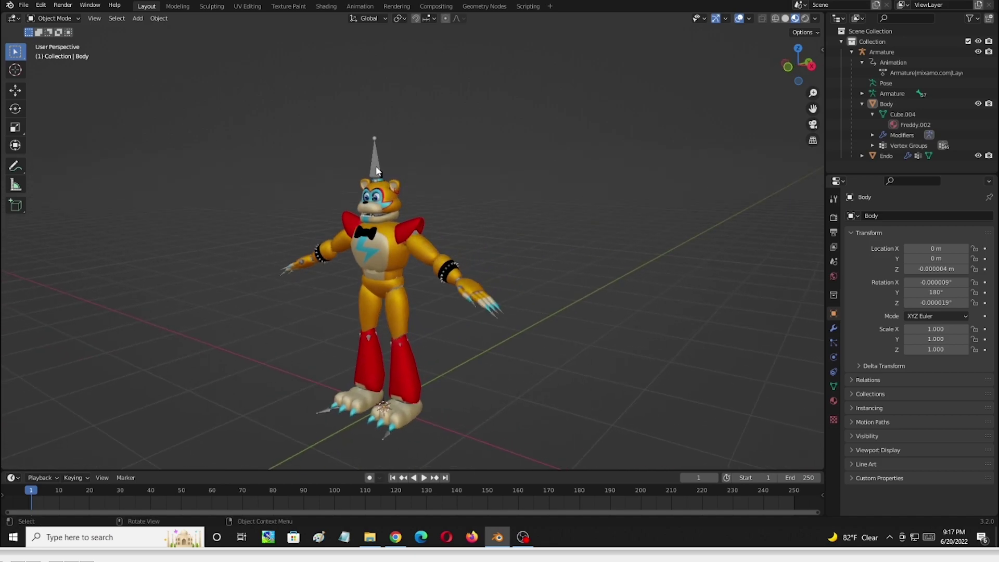
{"action": "middle_click_drag", "start_coordinate": [376, 172], "coordinate": [551, 162]}
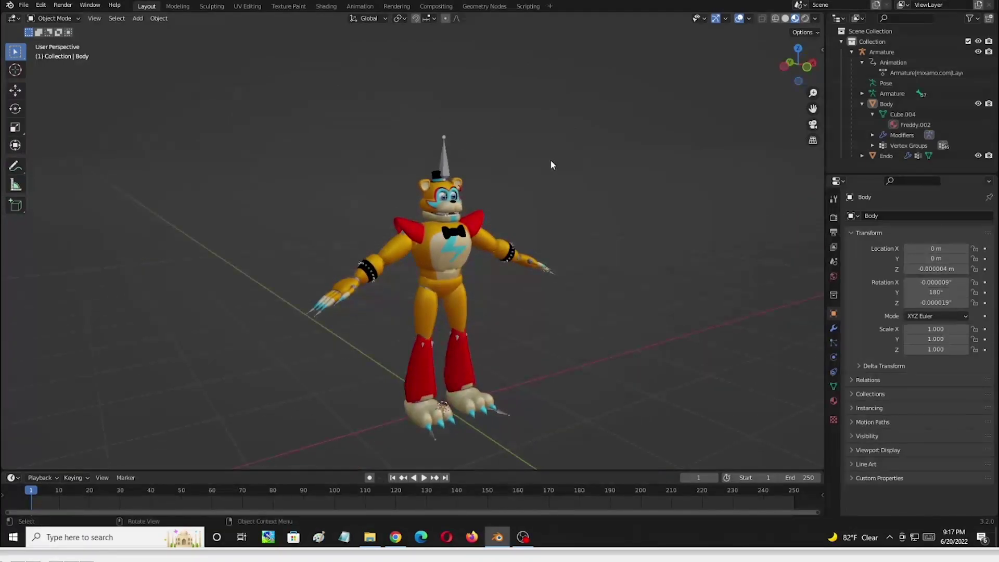
{"action": "left_click", "coordinate": [424, 478]}
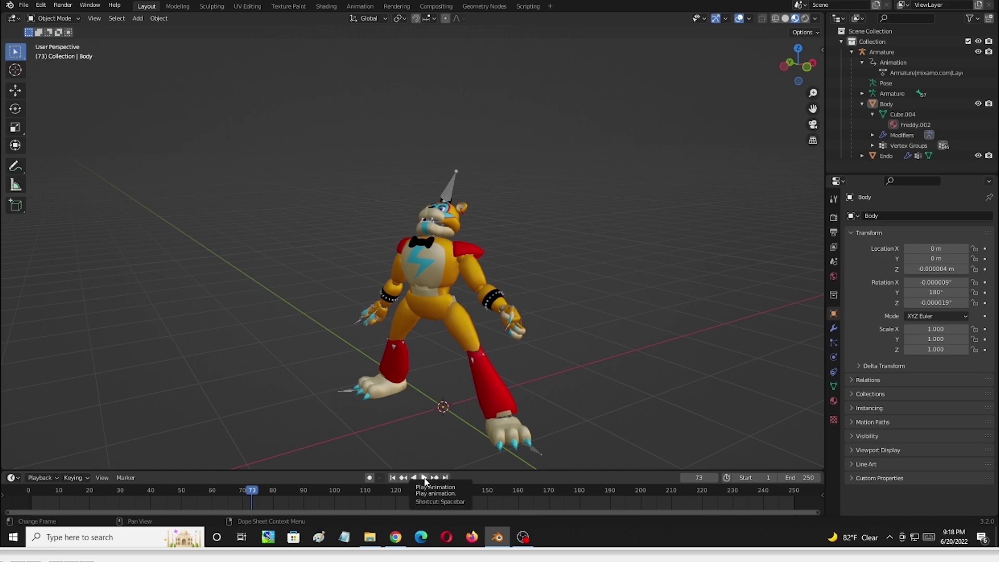
{"action": "mouse_move", "coordinate": [561, 345]}
{"action": "middle_mouse_down"}
{"action": "mouse_move", "coordinate": [460, 345]}
{"action": "mouse_move", "coordinate": [574, 346]}
{"action": "middle_mouse_up"}
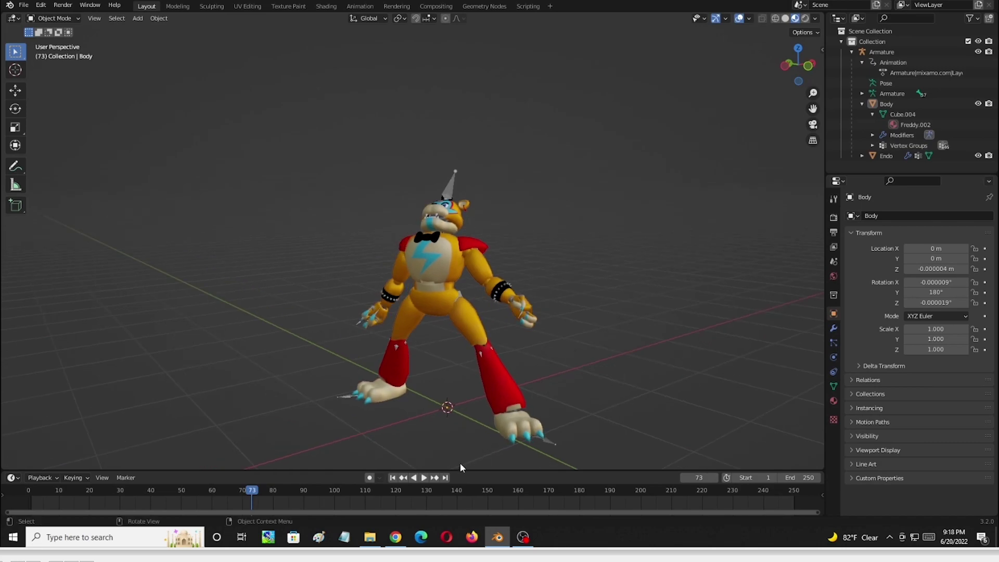
{"action": "left_click", "coordinate": [393, 478]}
{"action": "middle_click_drag", "start_coordinate": [508, 383], "coordinate": [548, 314]}
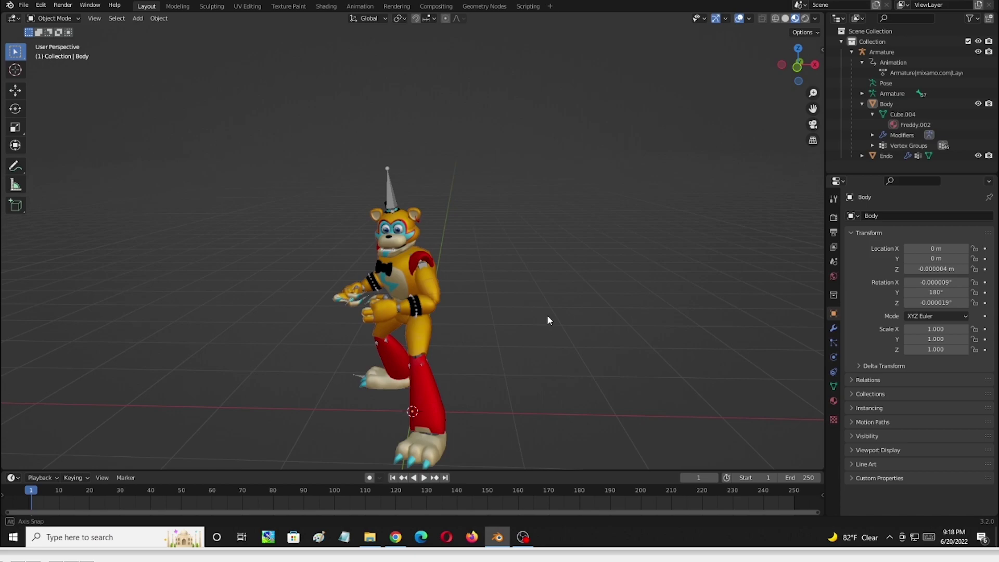
{"action": "middle_click_drag", "start_coordinate": [547, 316], "coordinate": [538, 296]}
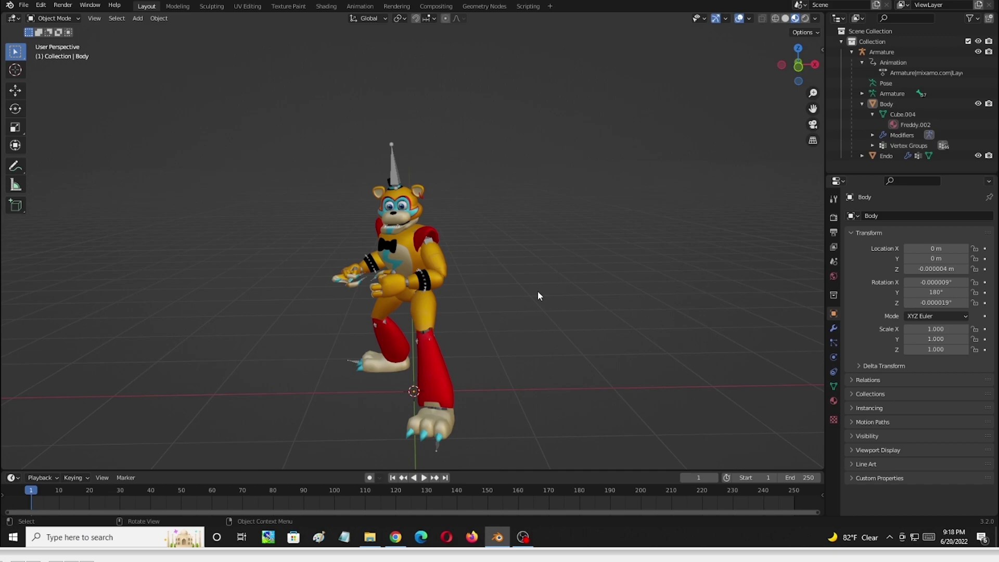
Clear the location and rotation of all the armature's bones in Pose Mode, and return to Object Mode.
{"action": "left_click", "coordinate": [397, 178]}
{"action": "left_click", "coordinate": [69, 20]}
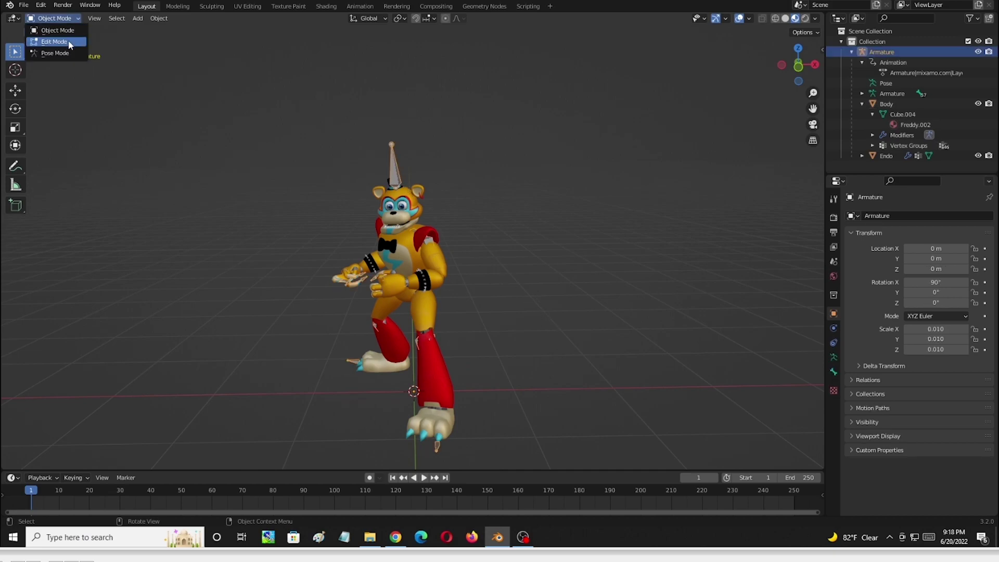
{"action": "left_click", "coordinate": [71, 52]}
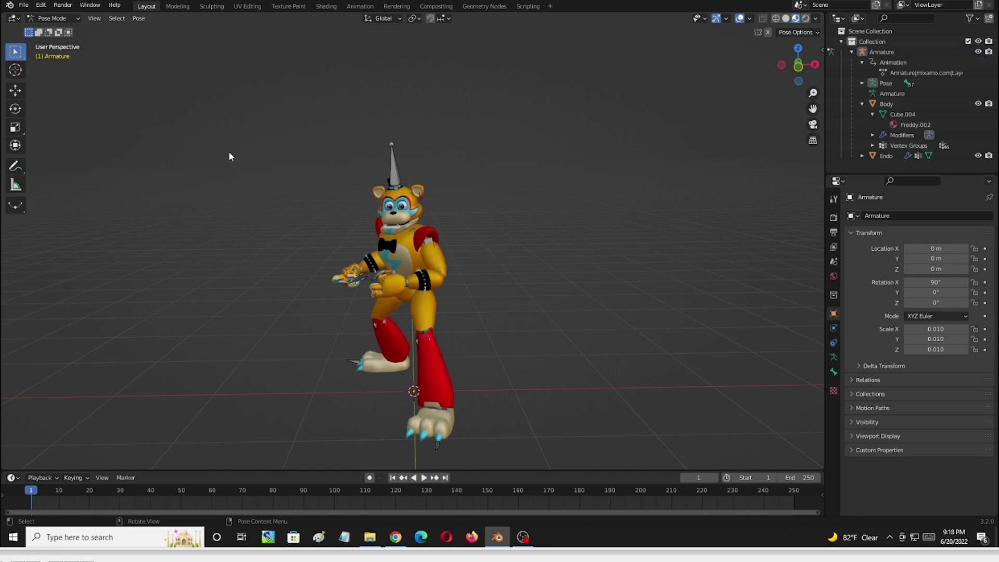
{"action": "key", "text": "a"}
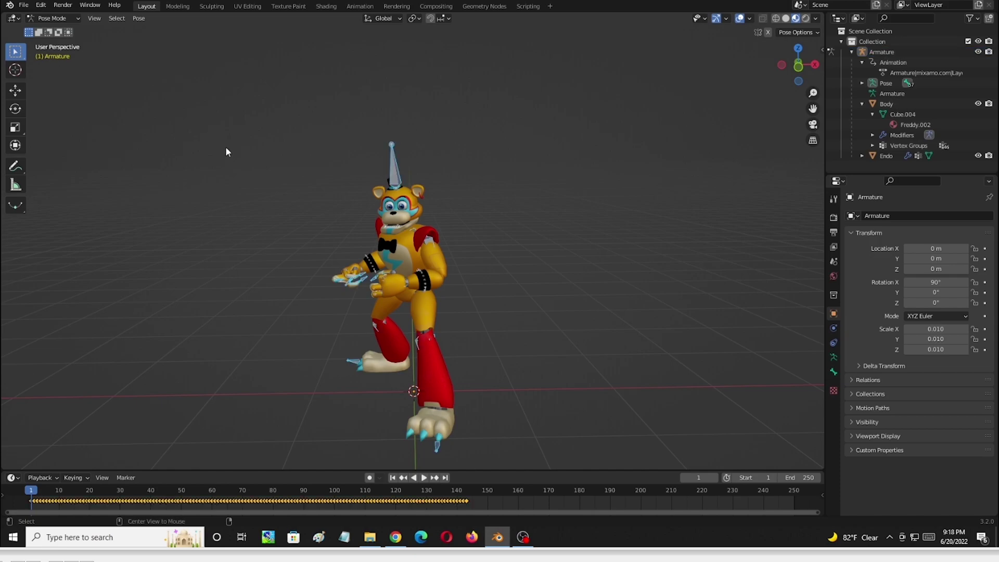
{"action": "key", "text": "alt+g"}
{"action": "key", "text": "alt+r"}
{"action": "key", "text": "alt+a"}
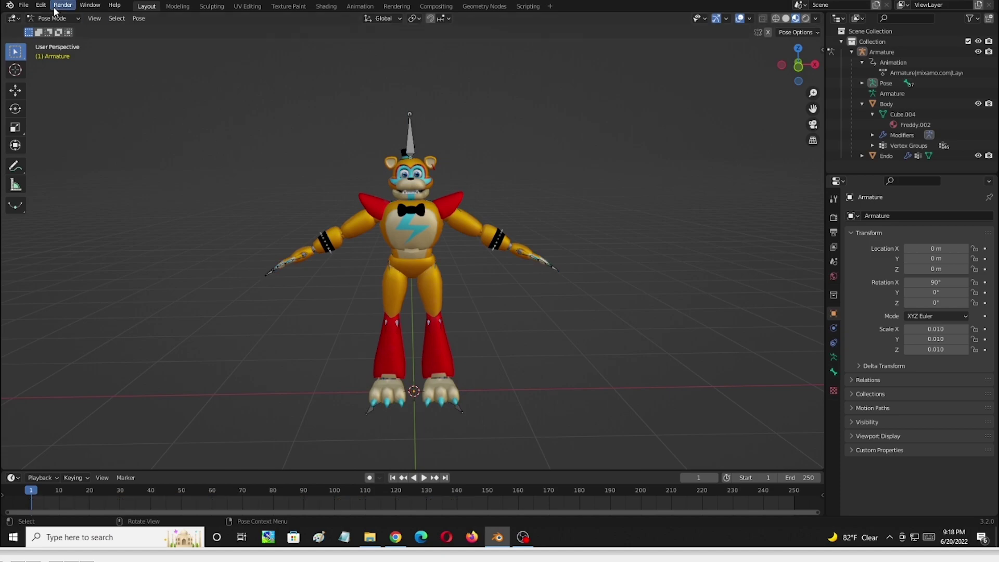
{"action": "left_click", "coordinate": [53, 18]}
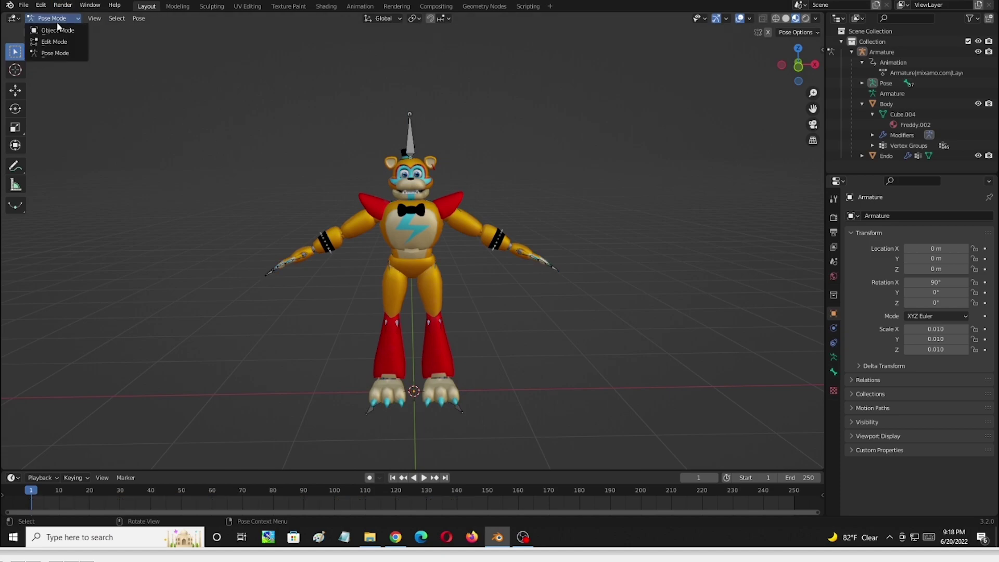
{"action": "left_click", "coordinate": [58, 29]}
Enter Edit Mode on the armature and add a single new bone at the character's base.
{"action": "middle_click_drag", "start_coordinate": [553, 149], "coordinate": [476, 156]}
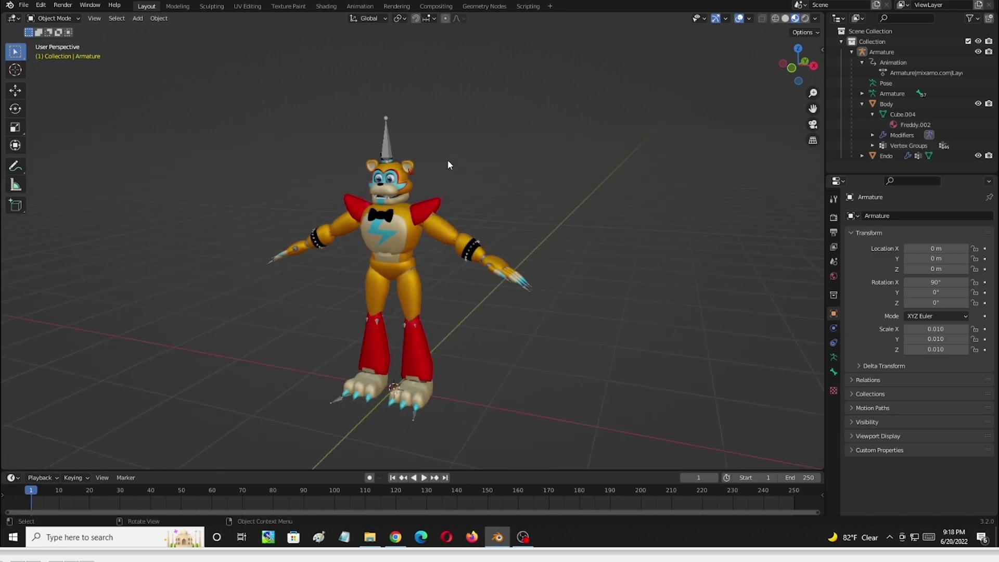
{"action": "left_click", "coordinate": [386, 150]}
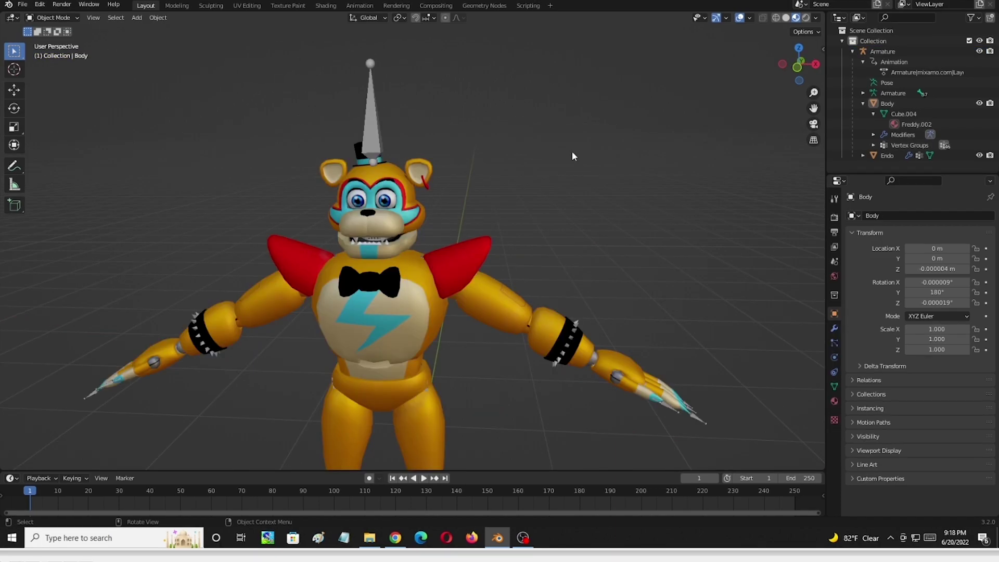
{"action": "scroll", "coordinate": [567, 164], "scroll_direction": "down", "scroll_amount": 4}
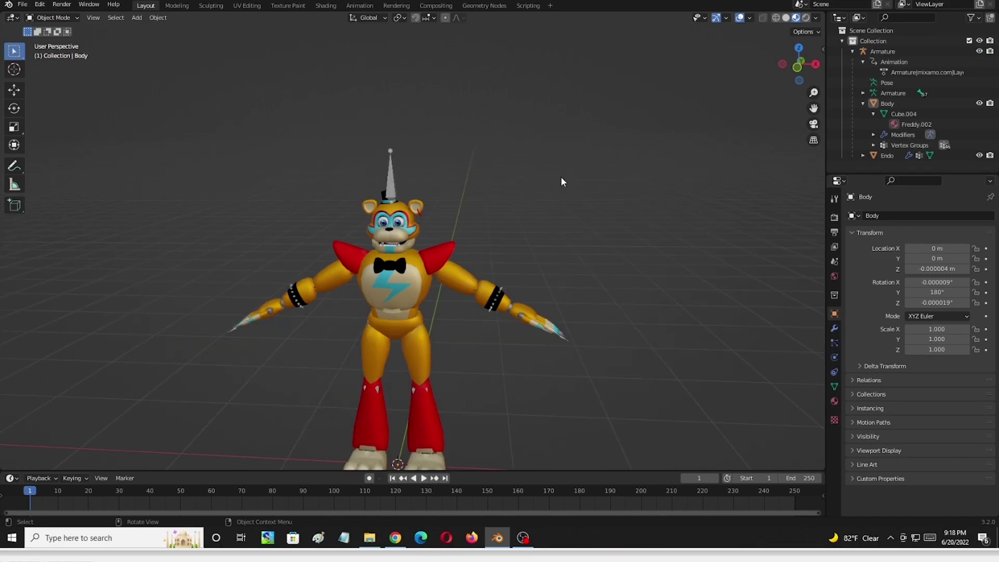
{"action": "left_click", "coordinate": [390, 194]}
{"action": "left_click", "coordinate": [56, 18]}
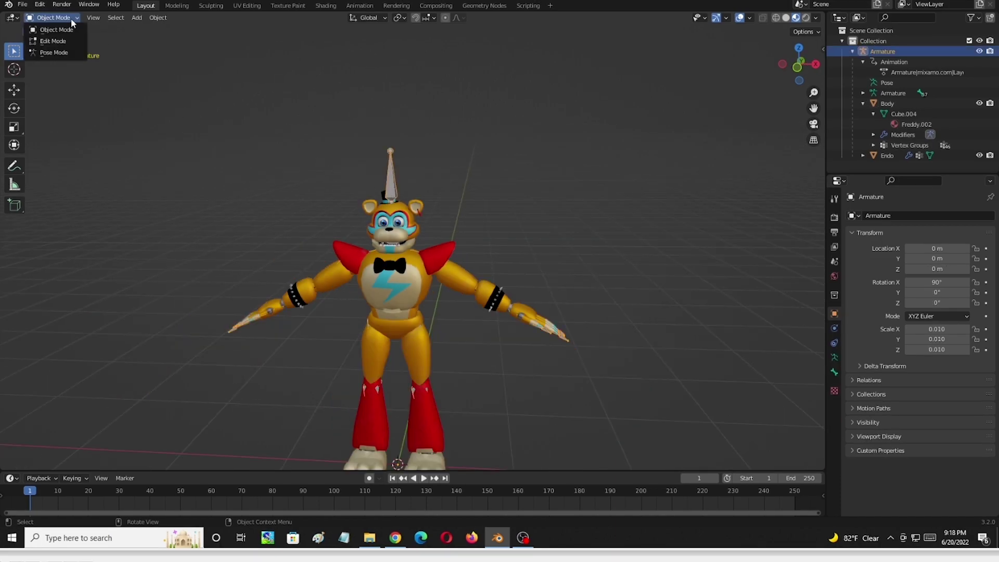
{"action": "left_click", "coordinate": [62, 46]}
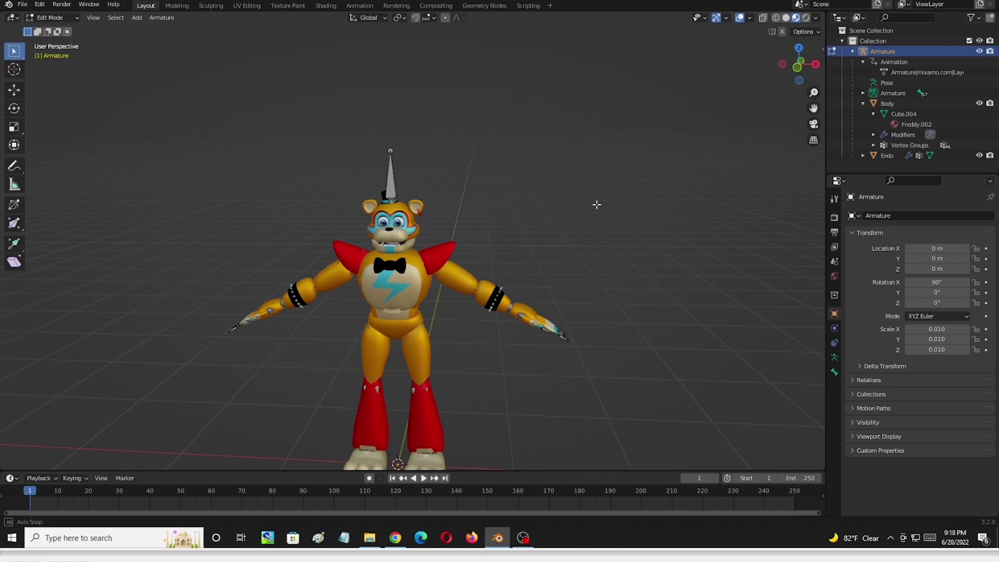
{"action": "middle_click_drag", "start_coordinate": [597, 205], "coordinate": [631, 333]}
{"action": "key", "text": "shift+a"}
{"action": "left_click", "coordinate": [631, 333]}
{"action": "left_click", "coordinate": [435, 326]}
Enable the Move and Rotate object gizmos for the viewport.
{"action": "left_click", "coordinate": [727, 18]}
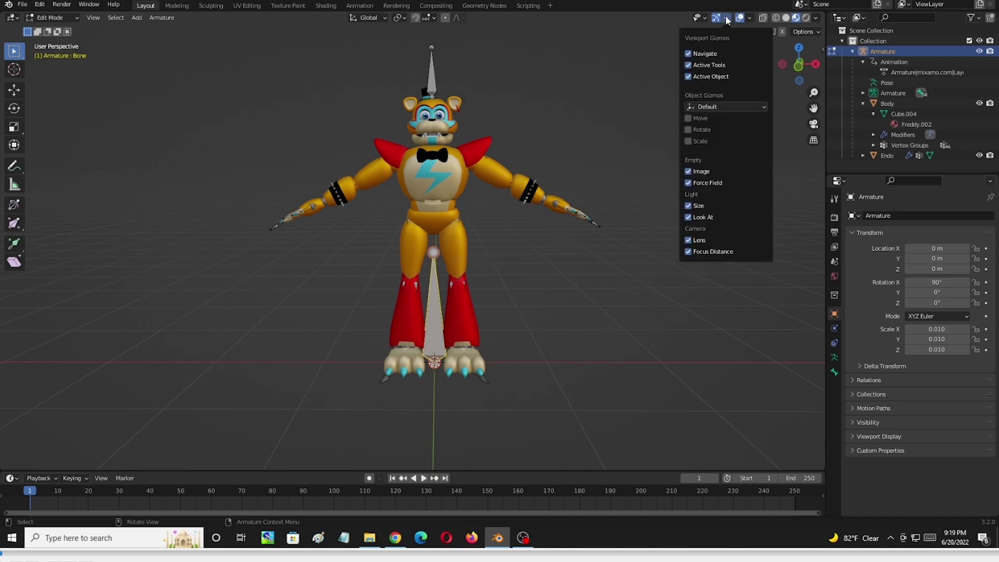
{"action": "left_click", "coordinate": [700, 118]}
{"action": "left_click", "coordinate": [701, 130]}
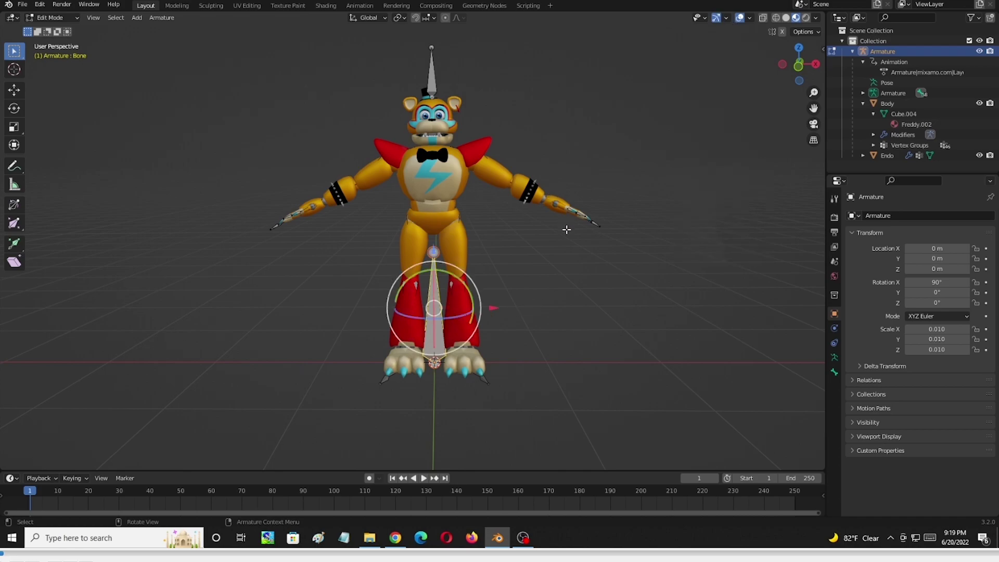
Raise the new bone to head height and rotate it roughly horizontal with its tip pointing forward, using front and right orthographic views.
{"action": "middle_click_drag", "start_coordinate": [486, 283], "coordinate": [486, 286]}
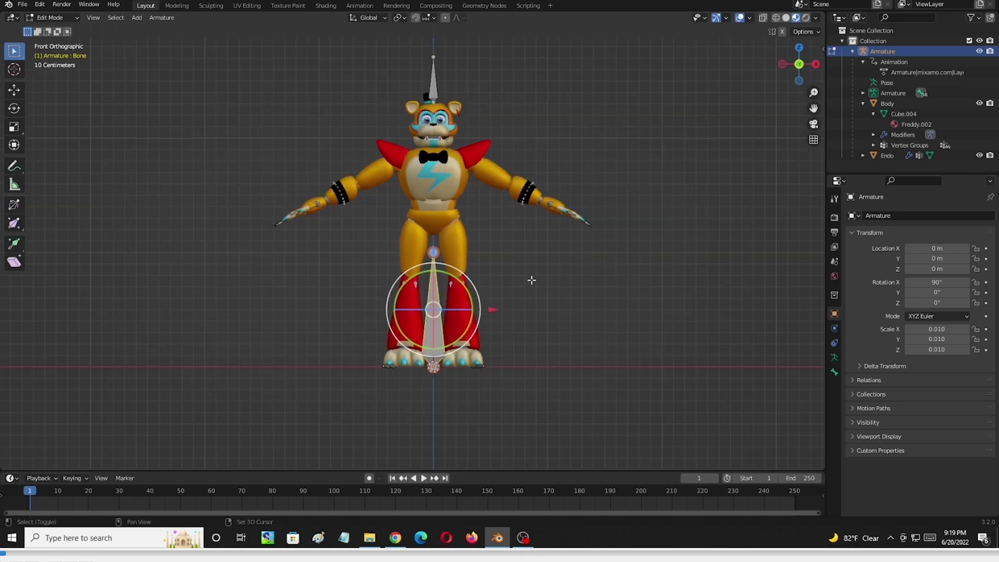
{"action": "key", "text": "KP_1"}
{"action": "left_click_drag", "start_coordinate": [364, 289], "coordinate": [320, 98]}
{"action": "key", "text": "KP_3"}
{"action": "left_click_drag", "start_coordinate": [470, 122], "coordinate": [445, 128]}
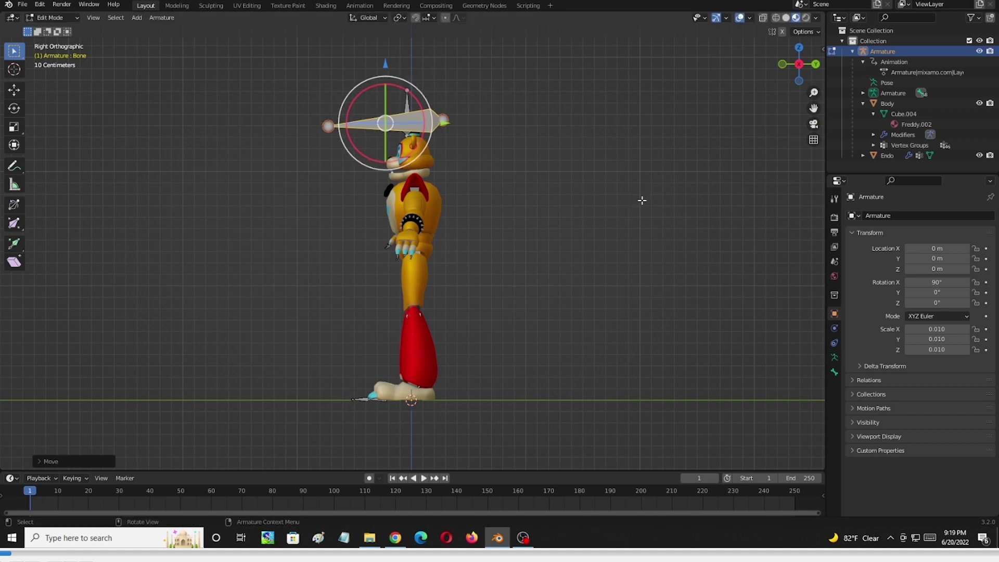
Scale the new bone down and lower it to the height of the character's jaw.
{"action": "key", "text": "s"}
{"action": "left_click", "coordinate": [515, 167]}
{"action": "left_click_drag", "start_coordinate": [382, 59], "coordinate": [707, 120]}
In wireframe shading, fit the bone into the lower jaw by moving it backward, scaling it to about 0.8 and tilting it slightly.
{"action": "scroll", "coordinate": [560, 230], "scroll_direction": "up", "scroll_amount": 6}
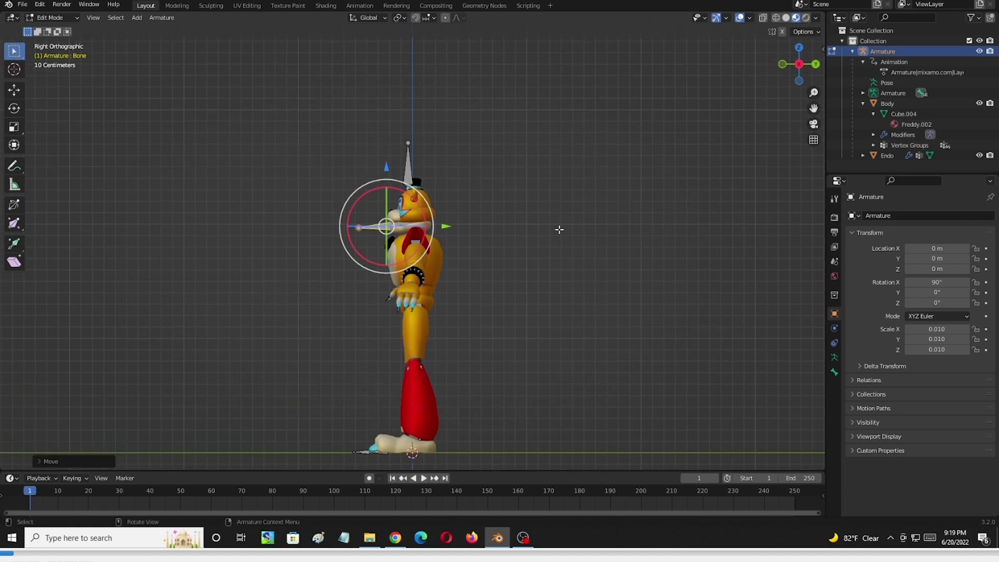
{"action": "left_click", "coordinate": [777, 18]}
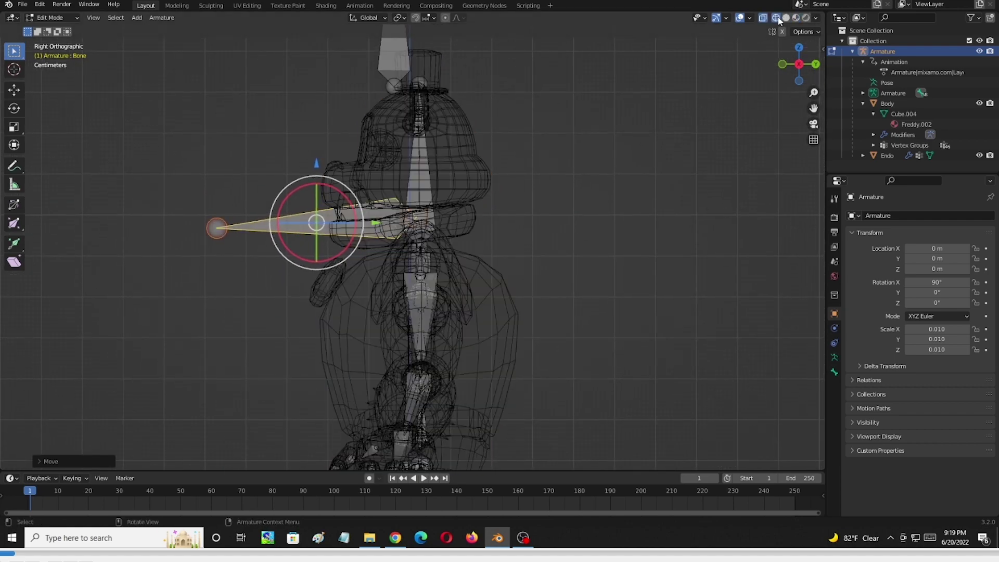
{"action": "left_click_drag", "start_coordinate": [374, 223], "coordinate": [441, 225]}
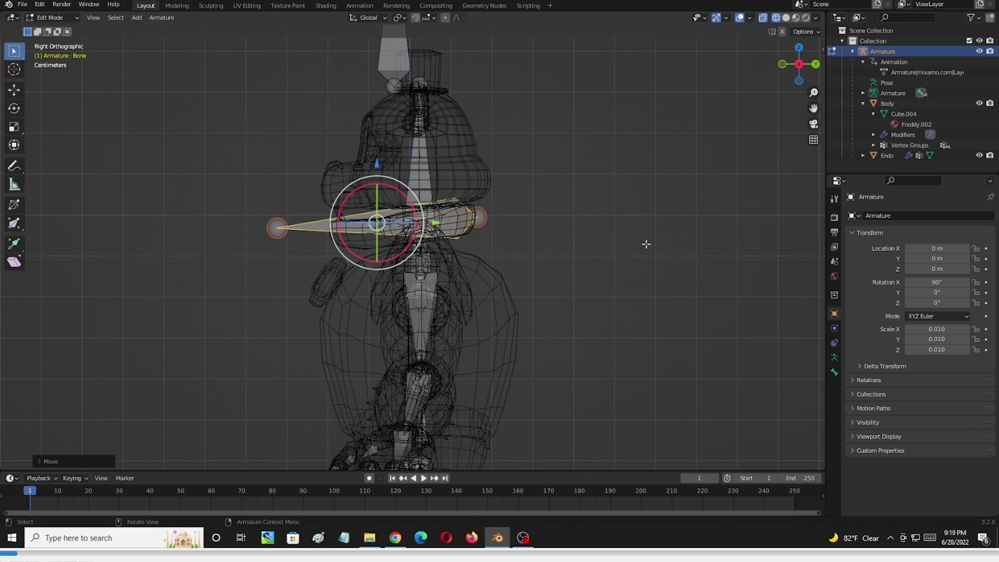
{"action": "key", "text": "s"}
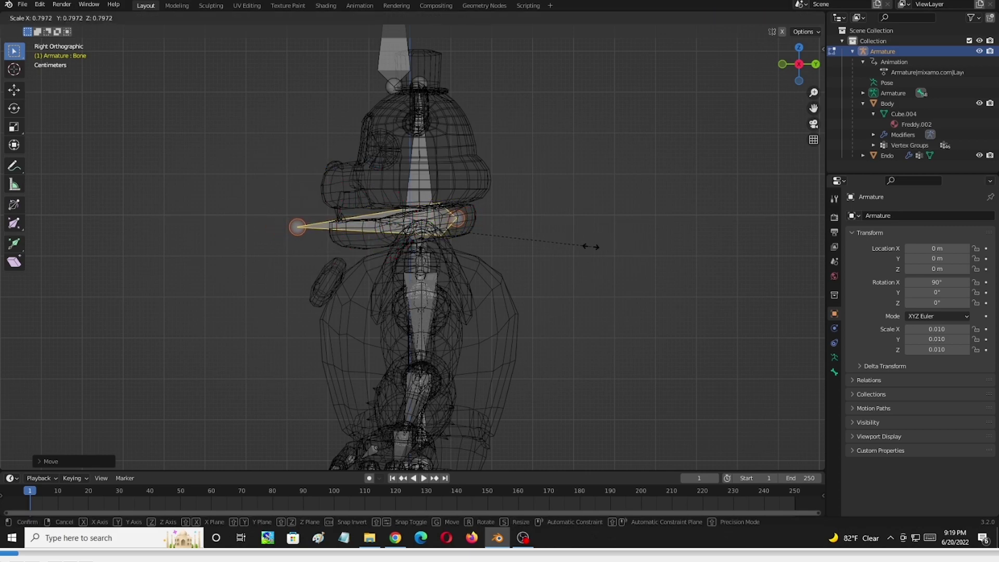
{"action": "left_click", "coordinate": [586, 247]}
{"action": "left_click_drag", "start_coordinate": [380, 175], "coordinate": [379, 178]}
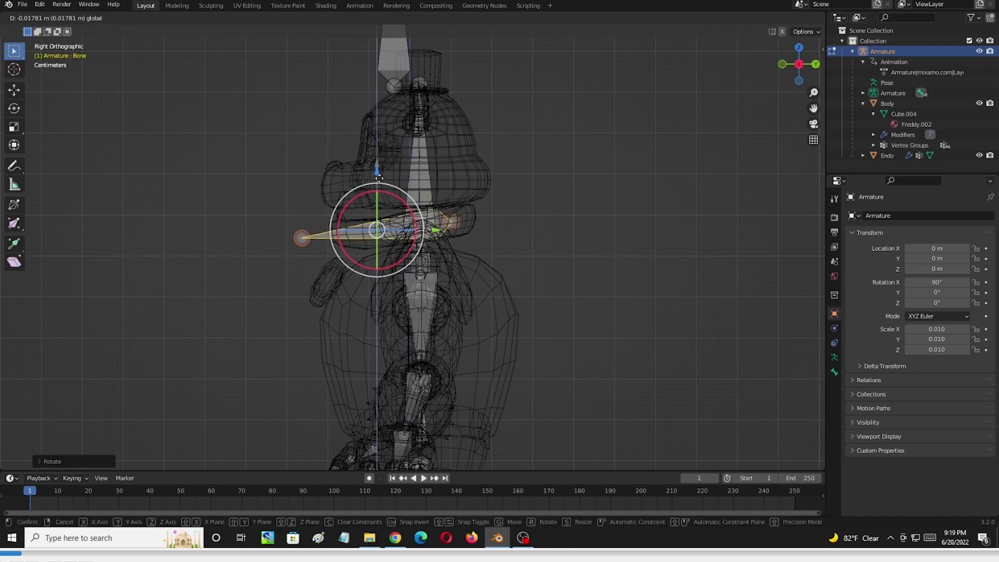
{"action": "left_click_drag", "start_coordinate": [379, 178], "coordinate": [379, 178]}
{"action": "left_click", "coordinate": [649, 236]}
Shift the jaw bone backward by about 0.04 m and nudge it slightly upward within the lower jaw.
{"action": "scroll", "coordinate": [650, 236], "scroll_direction": "up", "scroll_amount": 3}
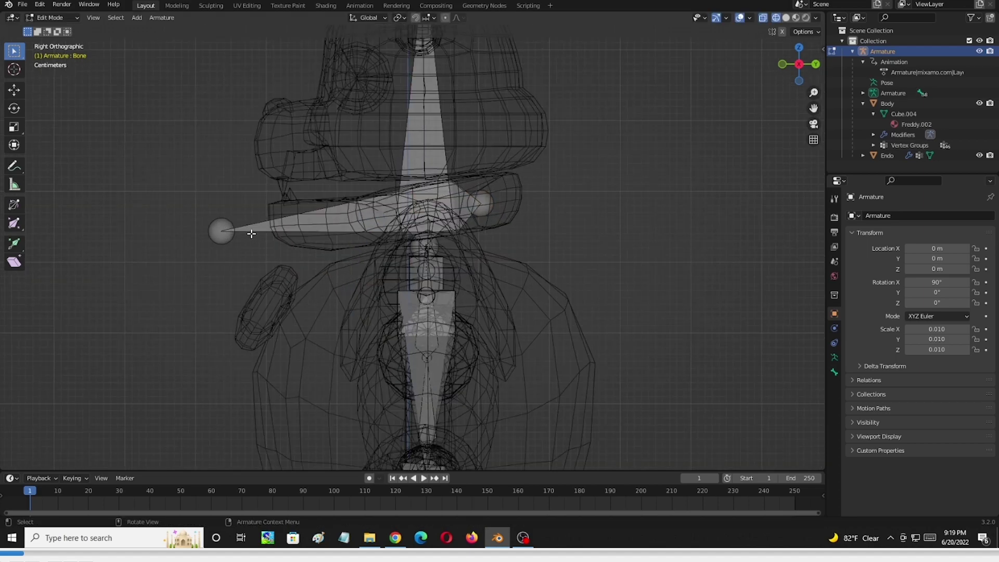
{"action": "left_click", "coordinate": [252, 233]}
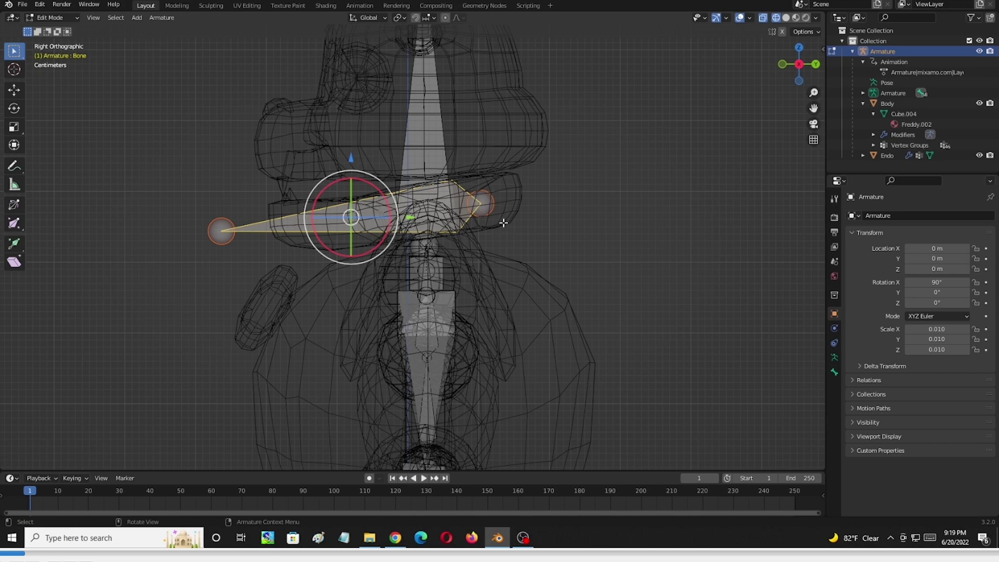
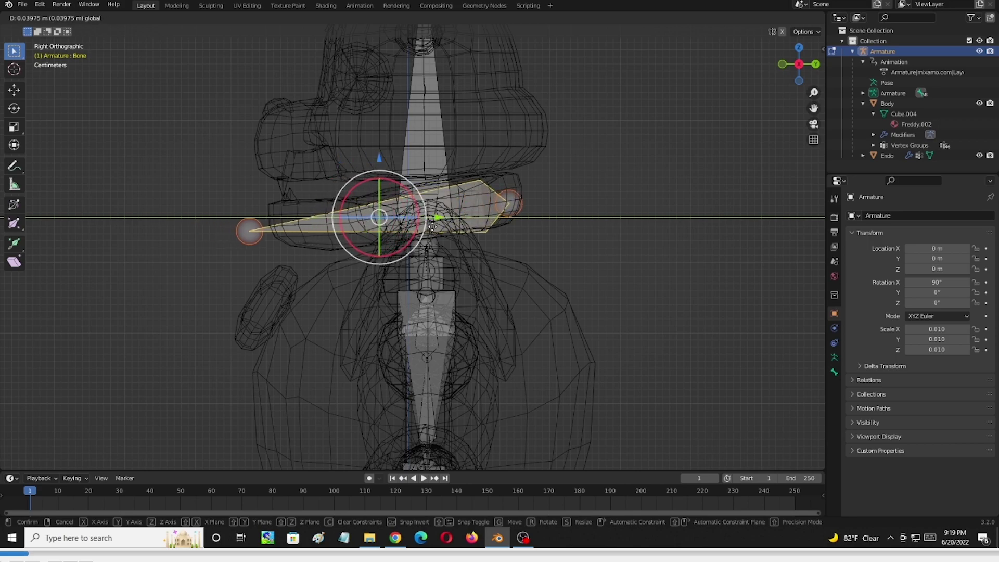
{"action": "left_click", "coordinate": [429, 227]}
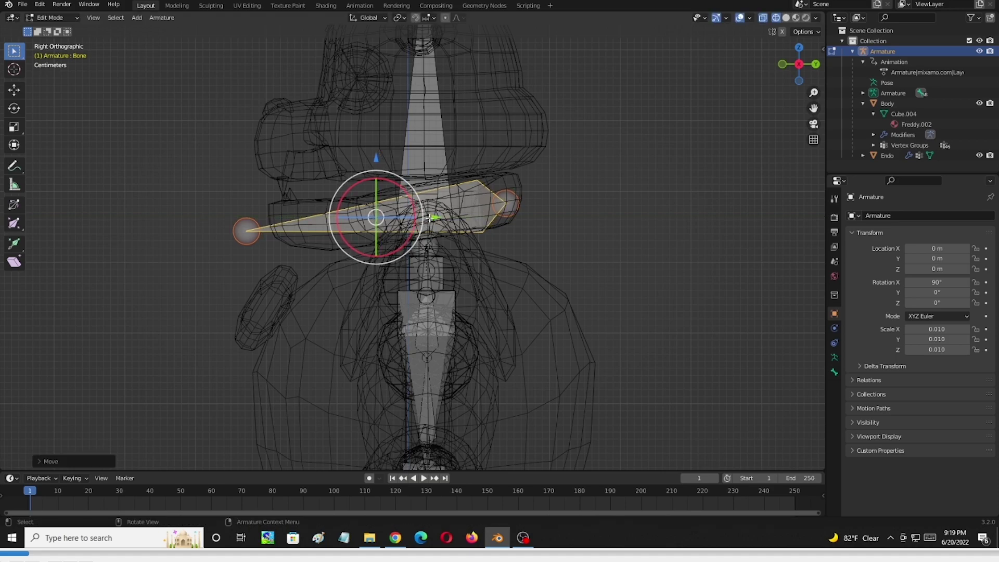
{"action": "key", "text": "g"}
{"action": "left_click", "coordinate": [379, 152]}
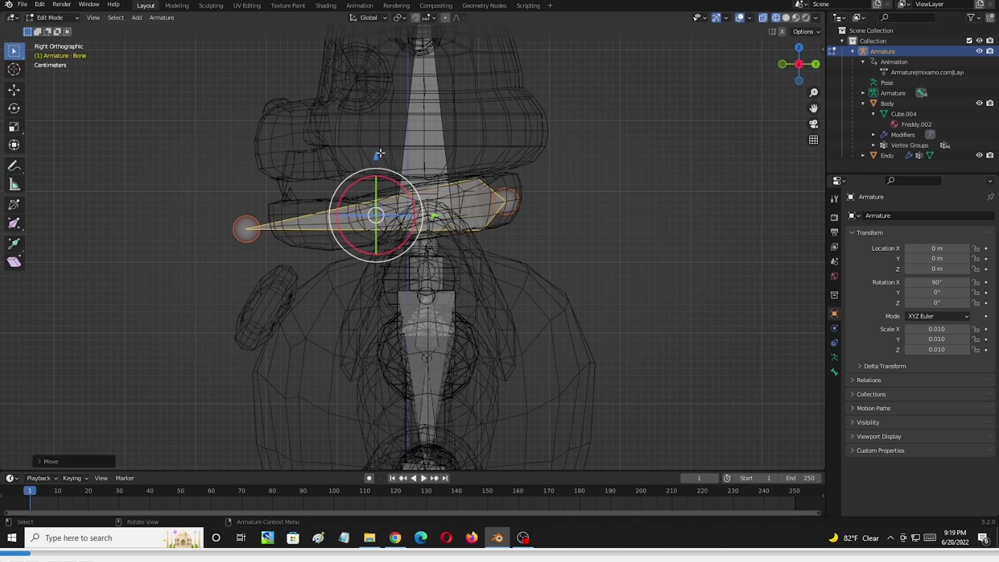
Parent the jaw bone to the mixamorig:Head bone with Keep Offset.
{"action": "left_click", "coordinate": [436, 133], "text": "shift"}
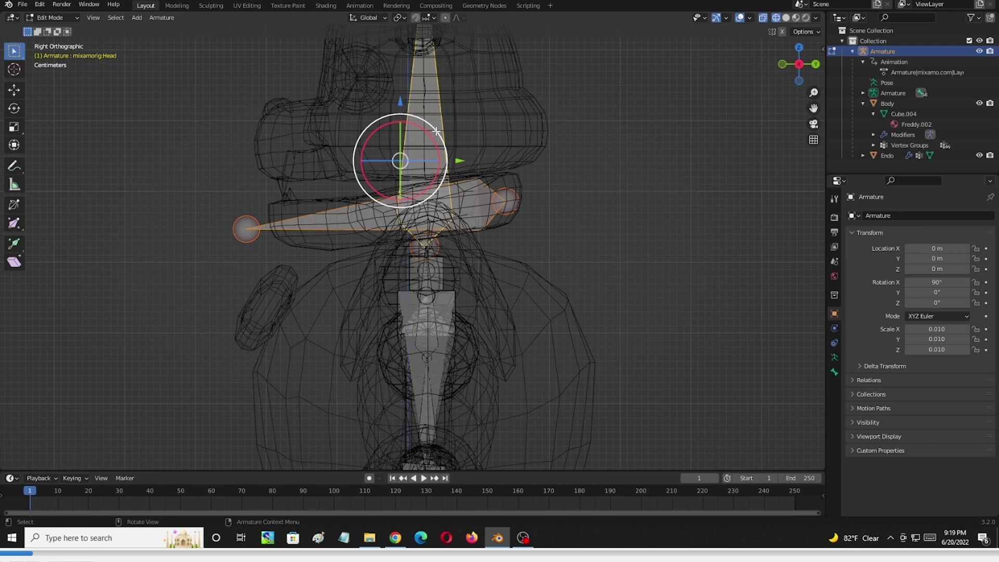
{"action": "right_click", "coordinate": [435, 114]}
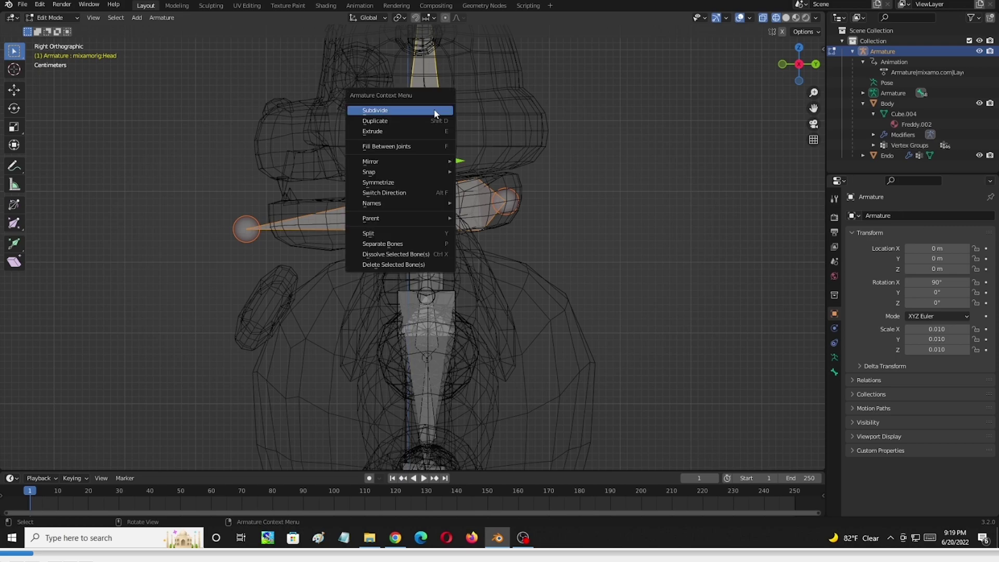
{"action": "mouse_move", "coordinate": [430, 221]}
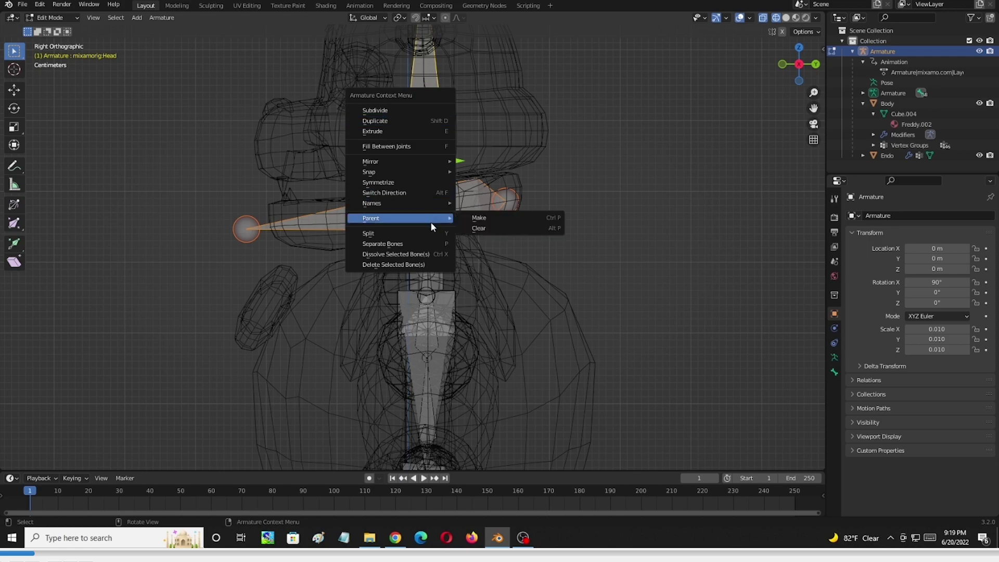
{"action": "left_click", "coordinate": [478, 218]}
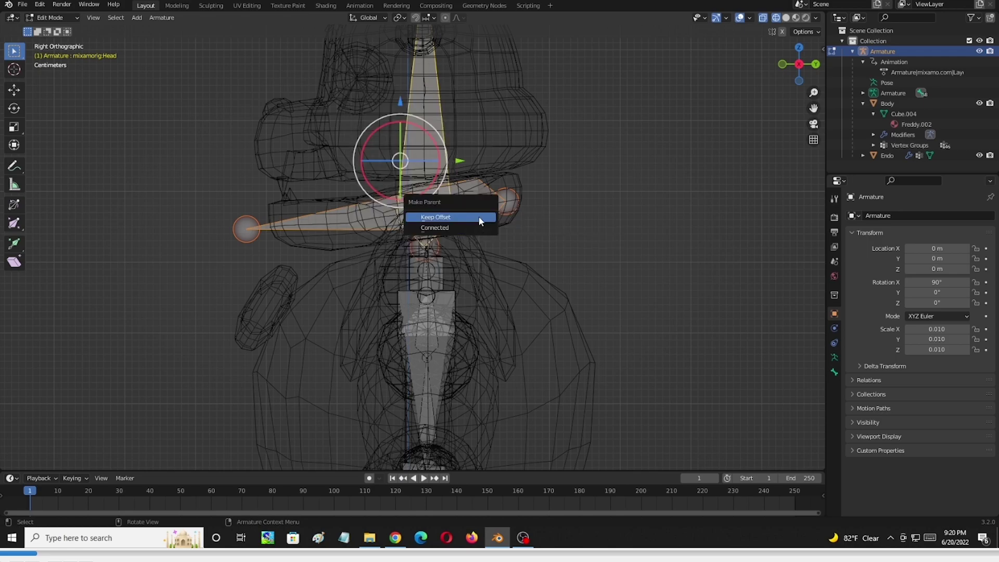
{"action": "left_click", "coordinate": [479, 222]}
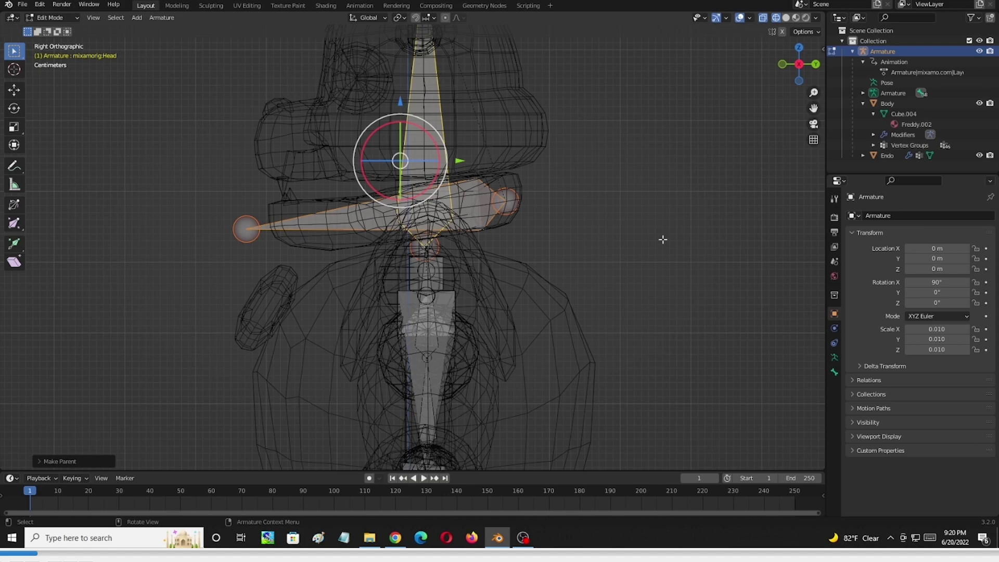
Return the armature to Object Mode and display the character in Material Preview shading.
{"action": "scroll", "coordinate": [655, 229], "scroll_direction": "down", "scroll_amount": 6}
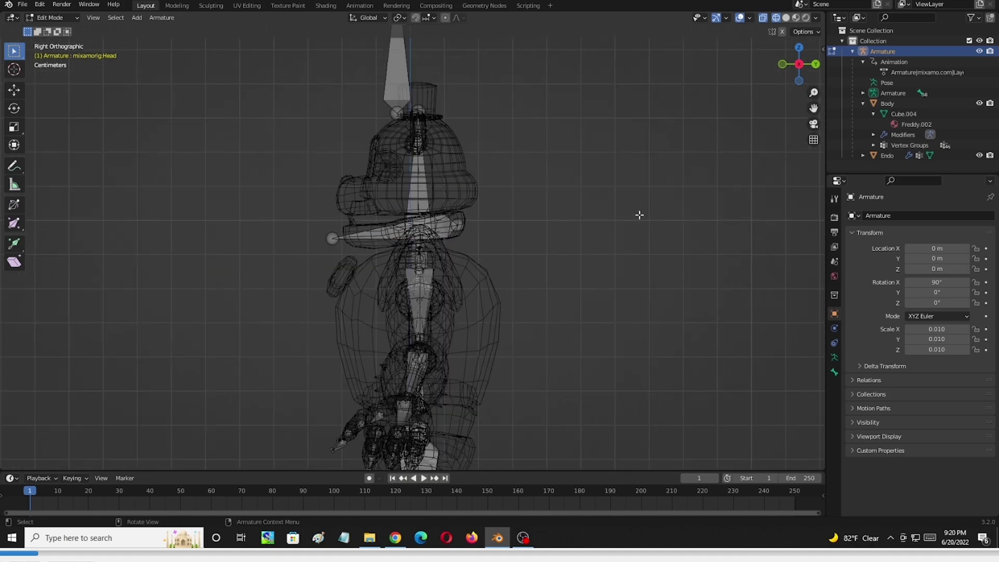
{"action": "middle_click_drag", "start_coordinate": [546, 224], "coordinate": [385, 193]}
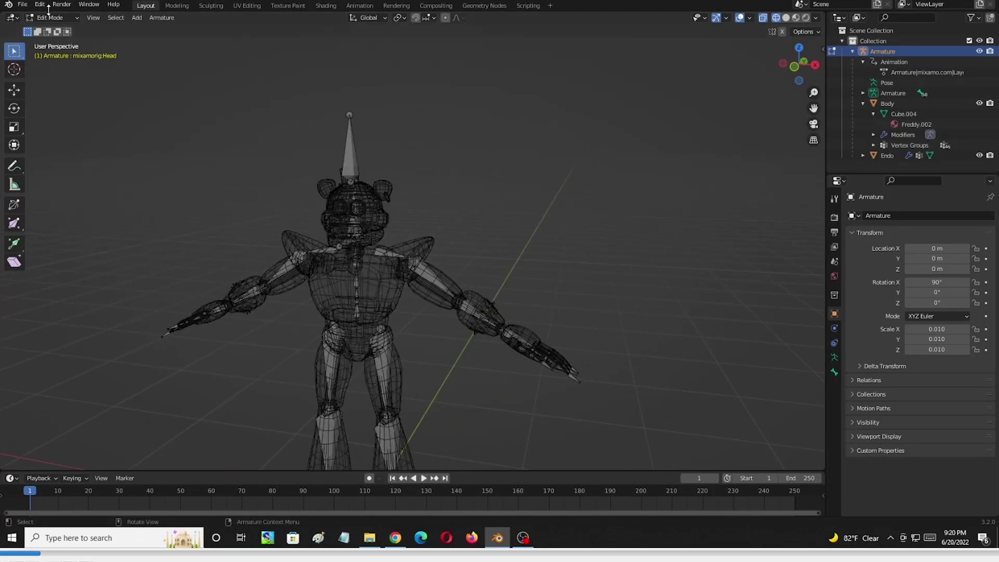
{"action": "left_click", "coordinate": [357, 164]}
{"action": "left_click", "coordinate": [245, 160]}
{"action": "left_click", "coordinate": [57, 17]}
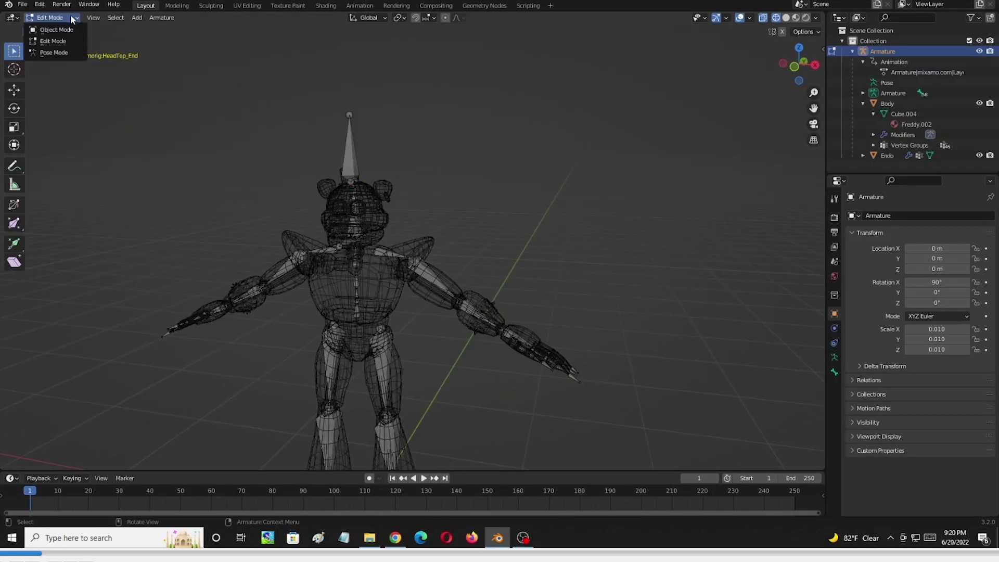
{"action": "left_click", "coordinate": [63, 30]}
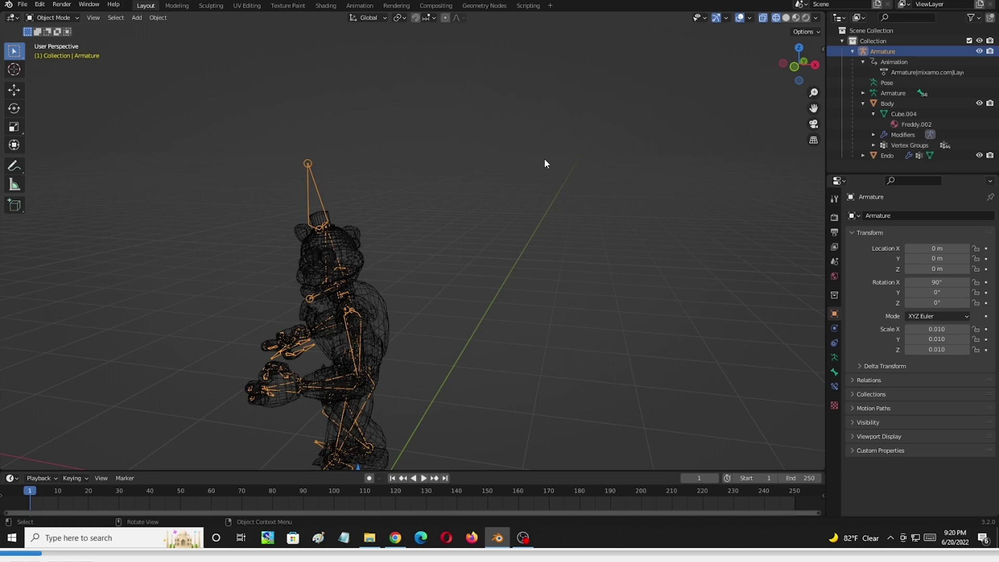
{"action": "middle_click_drag", "start_coordinate": [517, 173], "coordinate": [682, 102]}
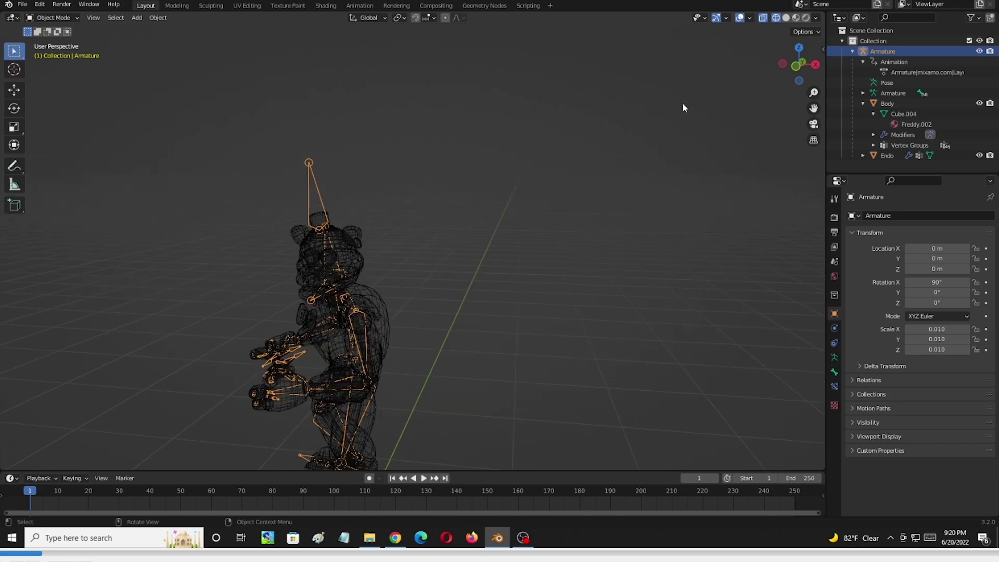
{"action": "left_click", "coordinate": [799, 18]}
{"action": "mouse_move", "coordinate": [479, 299]}
{"action": "middle_mouse_down"}
{"action": "mouse_move", "coordinate": [488, 235]}
{"action": "mouse_move", "coordinate": [421, 229]}
{"action": "mouse_move", "coordinate": [488, 228]}
{"action": "mouse_move", "coordinate": [426, 219]}
{"action": "middle_mouse_up"}
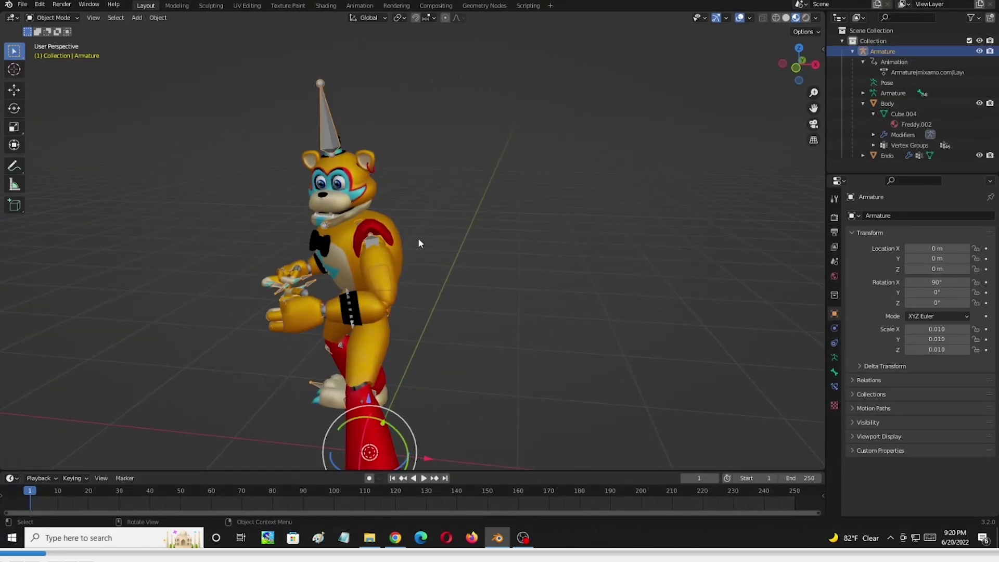
{"action": "middle_click_drag", "start_coordinate": [420, 243], "coordinate": [342, 125]}
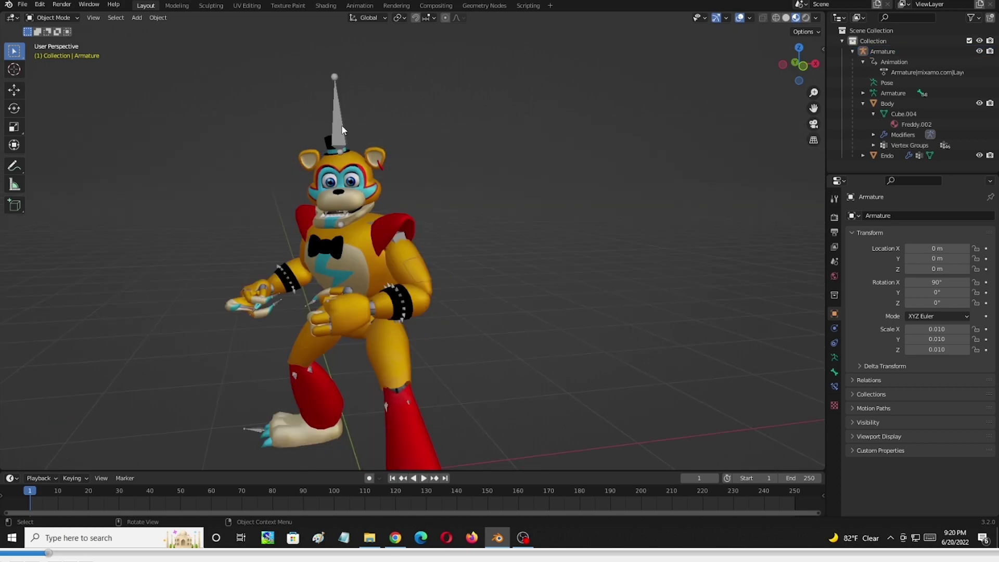
Clear the rotation of all bones in Pose Mode to straighten the character's pose, and return to Object Mode.
{"action": "left_click", "coordinate": [52, 17]}
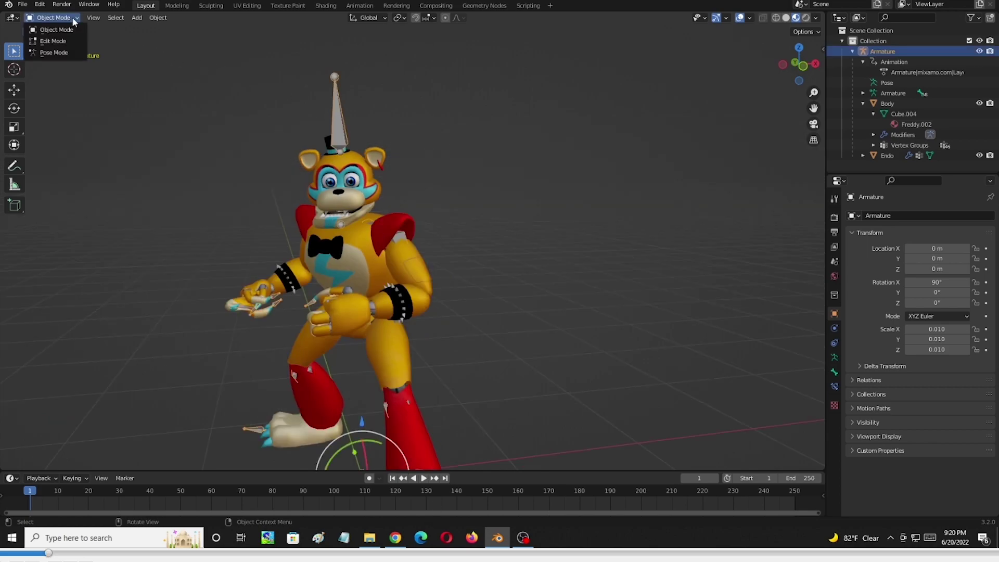
{"action": "left_click", "coordinate": [67, 51]}
{"action": "key", "text": "a"}
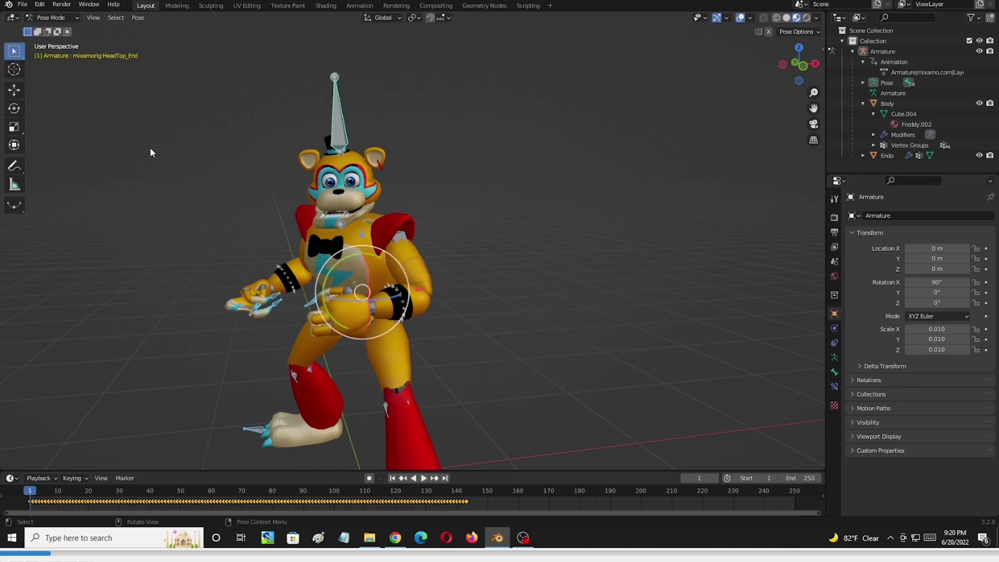
{"action": "key", "text": "alt+r"}
{"action": "key", "text": "alt+a"}
{"action": "left_click", "coordinate": [52, 18]}
{"action": "left_click", "coordinate": [57, 28]}
Select the armature together with the Body mesh and switch to Weight Paint mode.
{"action": "middle_click_drag", "start_coordinate": [514, 185], "coordinate": [430, 190]}
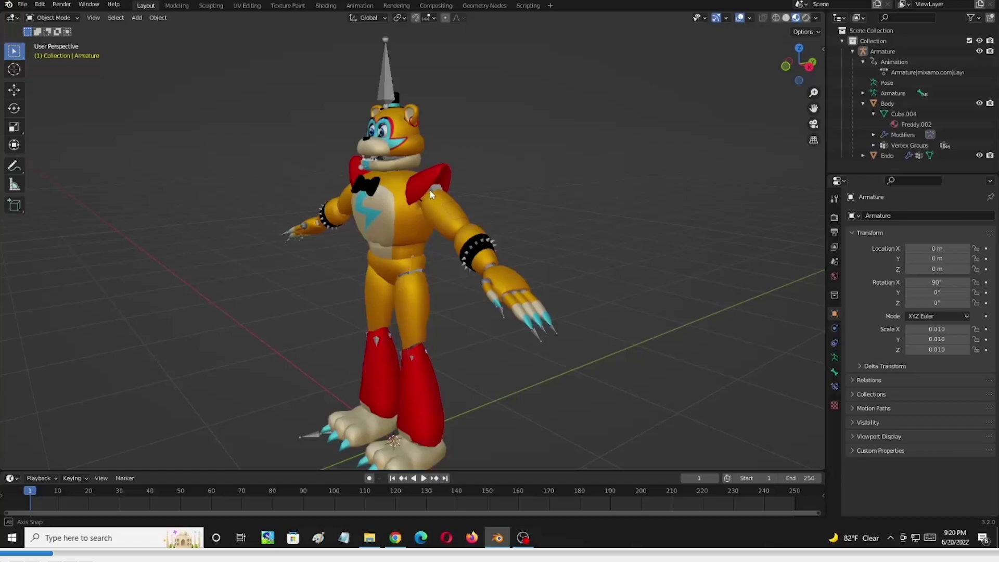
{"action": "middle_click_drag", "start_coordinate": [461, 155], "coordinate": [388, 204]}
{"action": "left_click", "coordinate": [379, 95]}
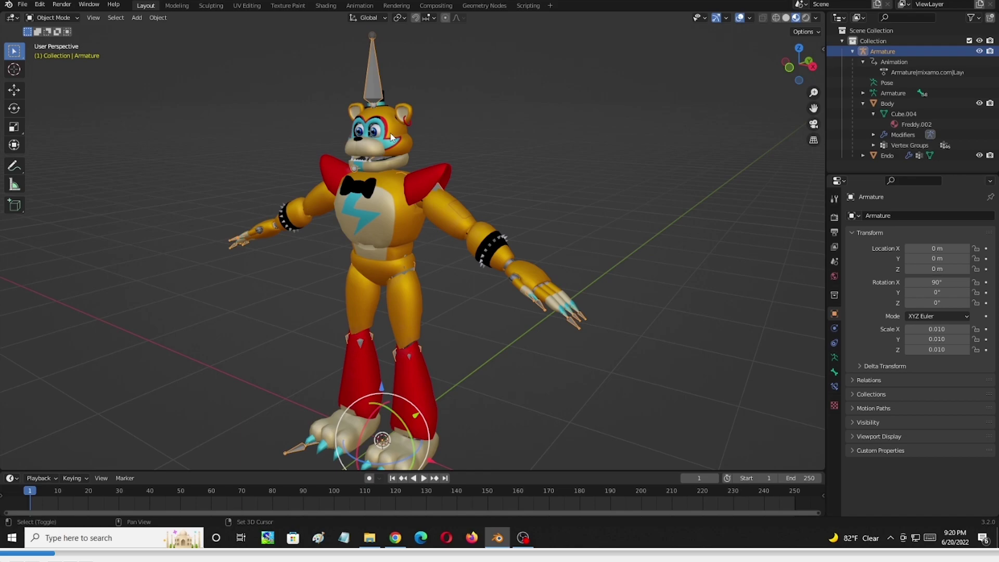
{"action": "left_click", "coordinate": [394, 140], "text": "shift"}
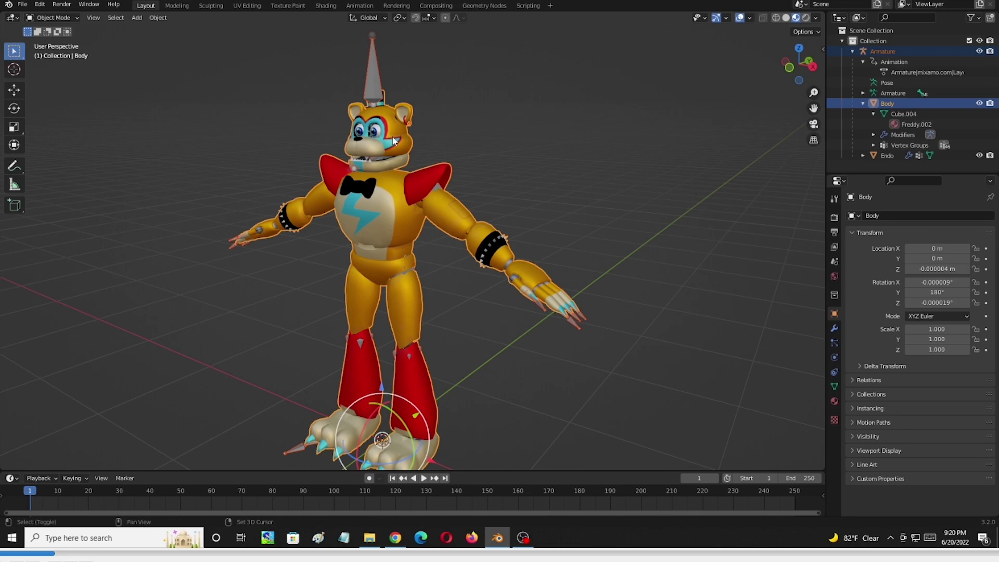
{"action": "left_click", "coordinate": [53, 18]}
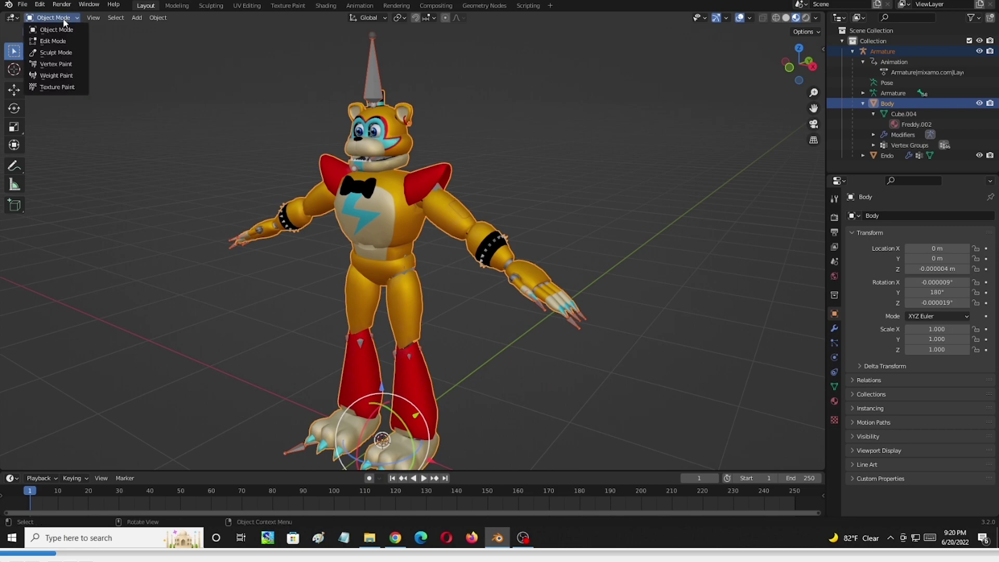
{"action": "left_click", "coordinate": [63, 76]}
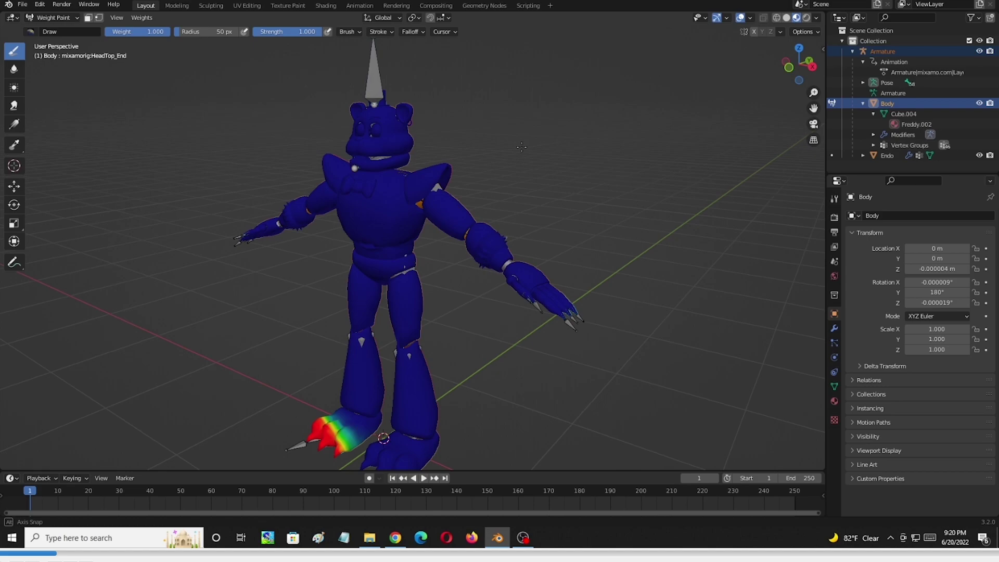
Make the jaw bone the active bone for weight painting and hide the move and rotate gizmos.
{"action": "scroll", "coordinate": [502, 152], "scroll_direction": "up", "scroll_amount": 5}
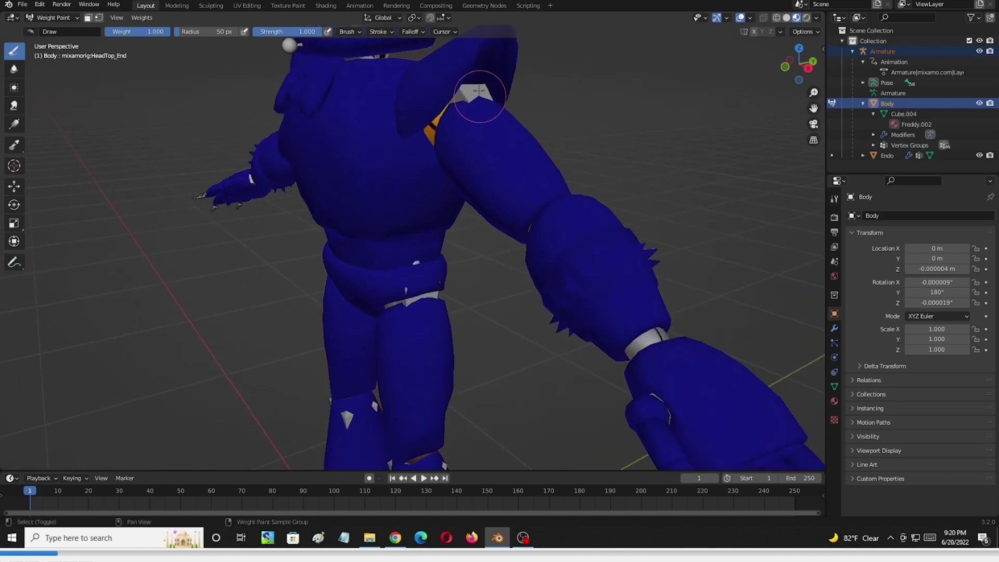
{"action": "middle_click_drag", "start_coordinate": [519, 317], "coordinate": [388, 281]}
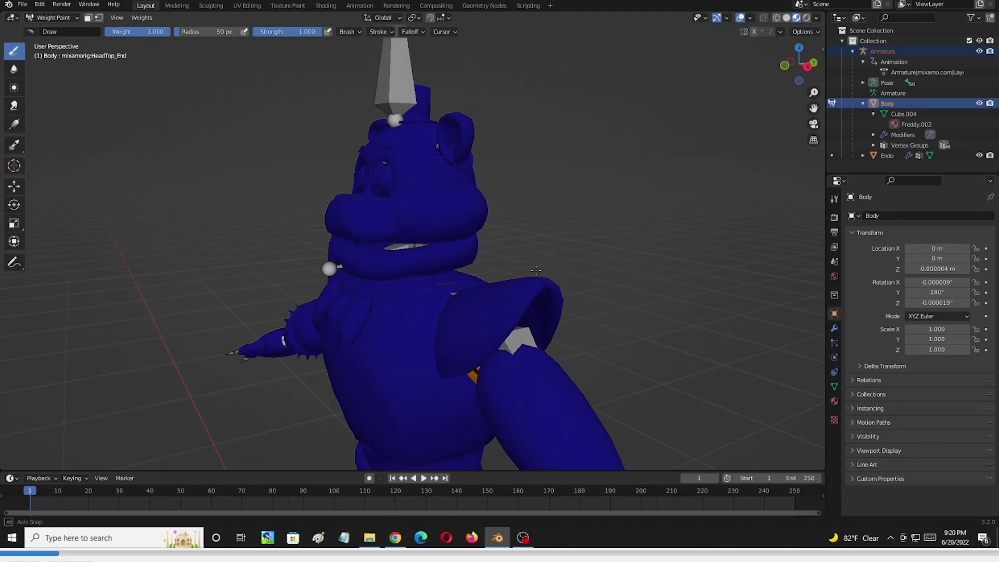
{"action": "left_click", "coordinate": [331, 269], "text": "ctrl"}
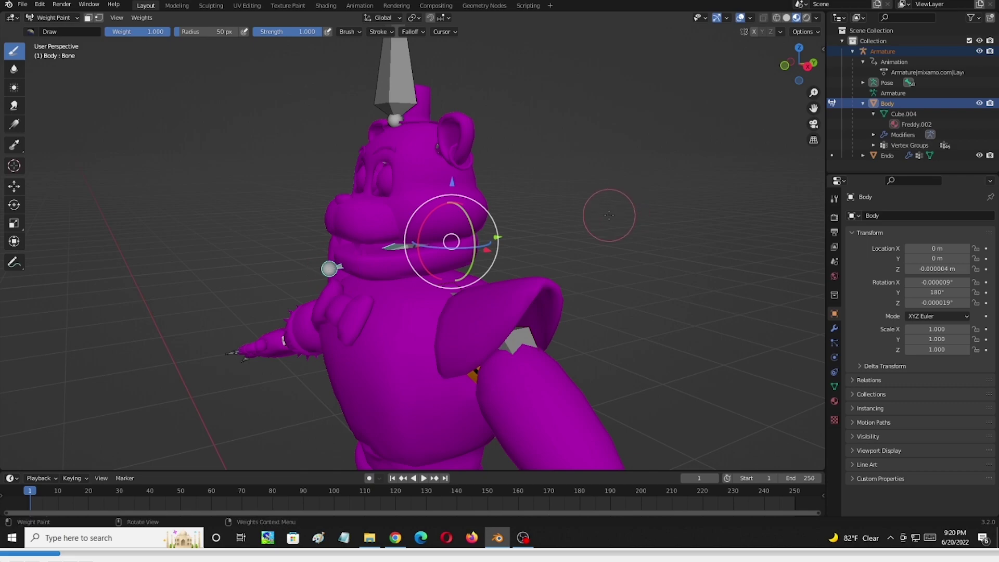
{"action": "left_click", "coordinate": [726, 19]}
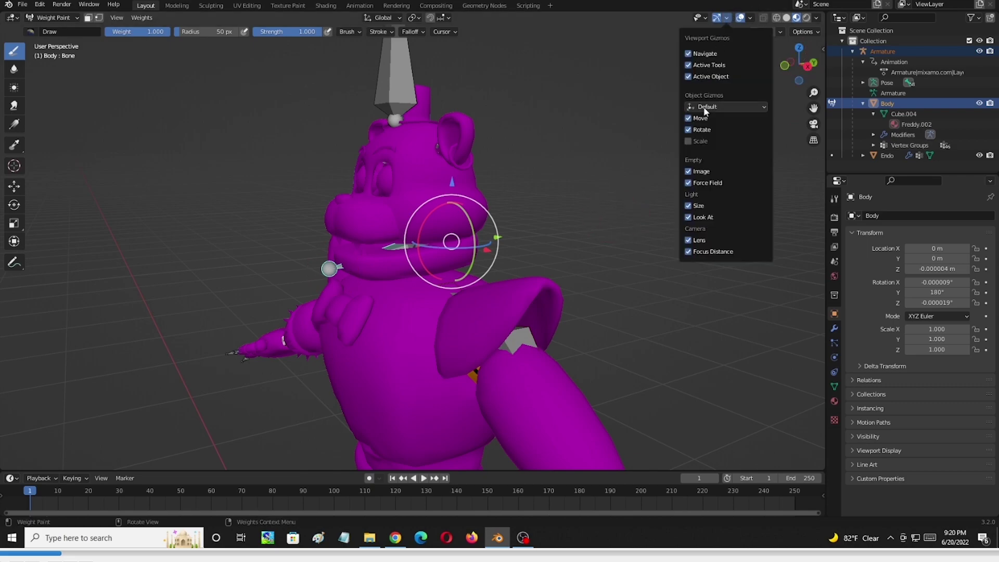
{"action": "left_click", "coordinate": [702, 130]}
{"action": "middle_click_drag", "start_coordinate": [598, 258], "coordinate": [128, 226], "text": "alt"}
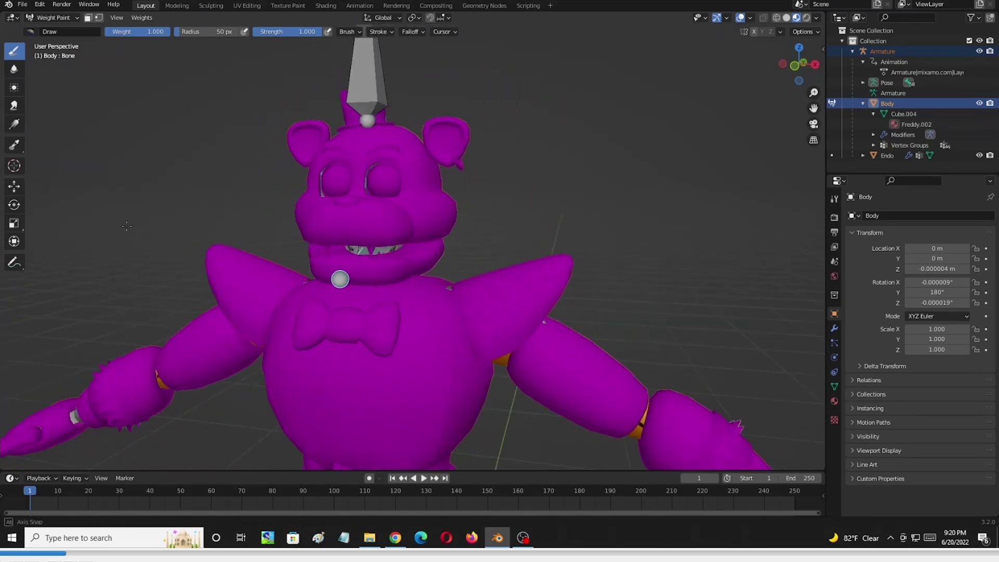
Paint the front of the lower jaw for the jaw bone with the Draw brush at weight 1.000 and strength 1.000.
{"action": "scroll", "coordinate": [510, 216], "scroll_direction": "up", "scroll_amount": 4}
{"action": "middle_click_drag", "start_coordinate": [494, 238], "coordinate": [536, 231]}
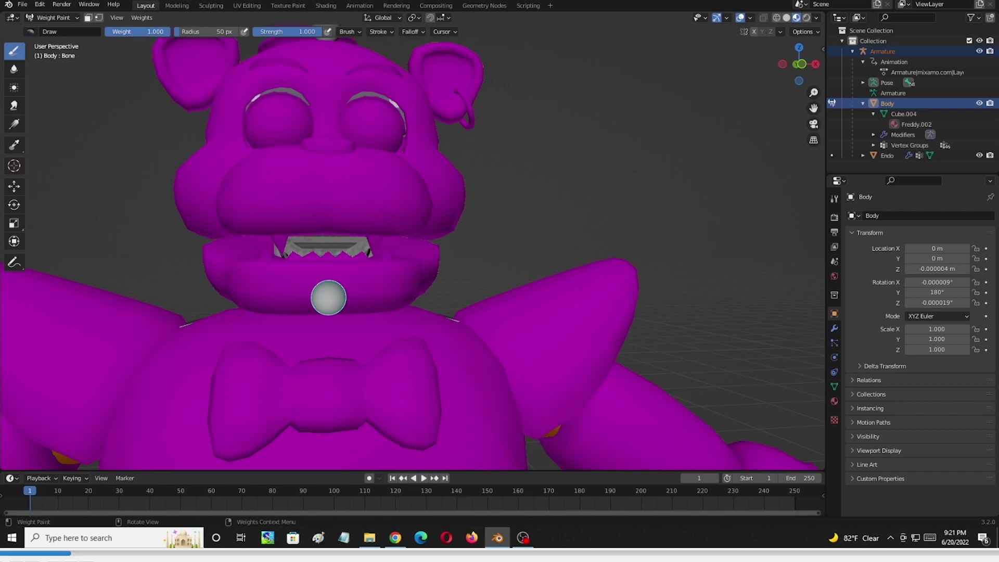
{"action": "left_click", "coordinate": [121, 32]}
{"action": "key", "text": "Escape"}
{"action": "mouse_move", "coordinate": [144, 30]}
{"action": "left_mouse_down"}
{"action": "mouse_move", "coordinate": [117, 30]}
{"action": "mouse_move", "coordinate": [145, 31]}
{"action": "left_mouse_up"}
{"action": "scroll", "coordinate": [488, 241], "scroll_direction": "up", "scroll_amount": 1}
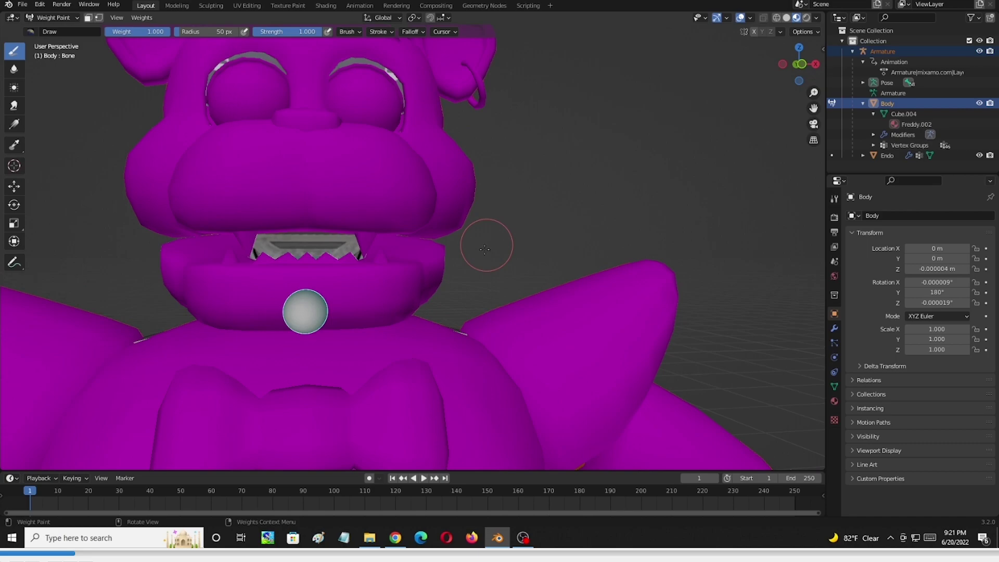
{"action": "left_click", "coordinate": [308, 264]}
{"action": "mouse_move", "coordinate": [308, 264]}
{"action": "left_mouse_down"}
{"action": "mouse_move", "coordinate": [364, 273]}
{"action": "mouse_move", "coordinate": [336, 282]}
{"action": "mouse_move", "coordinate": [200, 281]}
{"action": "mouse_move", "coordinate": [304, 276]}
{"action": "mouse_move", "coordinate": [271, 260]}
{"action": "mouse_move", "coordinate": [201, 273]}
{"action": "mouse_move", "coordinate": [259, 275]}
{"action": "left_mouse_up"}
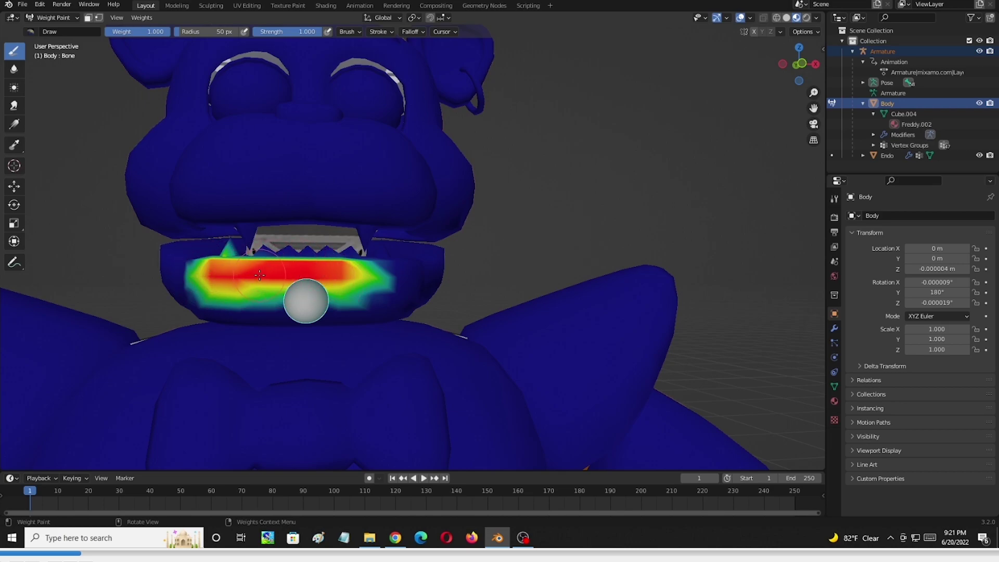
{"action": "mouse_move", "coordinate": [260, 275]}
{"action": "middle_mouse_down"}
{"action": "mouse_move", "coordinate": [361, 284]}
{"action": "mouse_move", "coordinate": [156, 279]}
{"action": "middle_mouse_up"}
{"action": "mouse_move", "coordinate": [260, 276]}
{"action": "left_mouse_down"}
{"action": "mouse_move", "coordinate": [281, 292]}
{"action": "mouse_move", "coordinate": [318, 292]}
{"action": "left_mouse_up"}
{"action": "mouse_move", "coordinate": [318, 291]}
{"action": "middle_mouse_down"}
{"action": "mouse_move", "coordinate": [294, 279]}
{"action": "mouse_move", "coordinate": [312, 286]}
{"action": "mouse_move", "coordinate": [271, 318]}
{"action": "middle_mouse_up"}
{"action": "scroll", "coordinate": [309, 281], "scroll_direction": "up", "scroll_amount": 3}
{"action": "mouse_move", "coordinate": [271, 317]}
{"action": "left_mouse_down"}
{"action": "mouse_move", "coordinate": [222, 348]}
{"action": "mouse_move", "coordinate": [224, 388]}
{"action": "mouse_move", "coordinate": [219, 374]}
{"action": "mouse_move", "coordinate": [248, 331]}
{"action": "mouse_move", "coordinate": [340, 325]}
{"action": "mouse_move", "coordinate": [294, 301]}
{"action": "mouse_move", "coordinate": [239, 299]}
{"action": "mouse_move", "coordinate": [198, 313]}
{"action": "mouse_move", "coordinate": [227, 372]}
{"action": "mouse_move", "coordinate": [246, 374]}
{"action": "mouse_move", "coordinate": [223, 361]}
{"action": "left_mouse_up"}
Extend the full-weight painting along the character's right side of the lower jaw and its underside.
{"action": "mouse_move", "coordinate": [222, 361]}
{"action": "middle_mouse_down"}
{"action": "mouse_move", "coordinate": [377, 358]}
{"action": "mouse_move", "coordinate": [457, 330]}
{"action": "mouse_move", "coordinate": [486, 304]}
{"action": "mouse_move", "coordinate": [468, 296]}
{"action": "middle_mouse_up"}
{"action": "scroll", "coordinate": [291, 359], "scroll_direction": "up", "scroll_amount": 4}
{"action": "scroll", "coordinate": [377, 358], "scroll_direction": "down", "scroll_amount": 2}
{"action": "scroll", "coordinate": [468, 297], "scroll_direction": "up", "scroll_amount": 3}
{"action": "mouse_move", "coordinate": [469, 295]}
{"action": "left_mouse_down"}
{"action": "mouse_move", "coordinate": [364, 249]}
{"action": "mouse_move", "coordinate": [290, 234]}
{"action": "mouse_move", "coordinate": [416, 265]}
{"action": "mouse_move", "coordinate": [213, 218]}
{"action": "mouse_move", "coordinate": [224, 208]}
{"action": "left_mouse_up"}
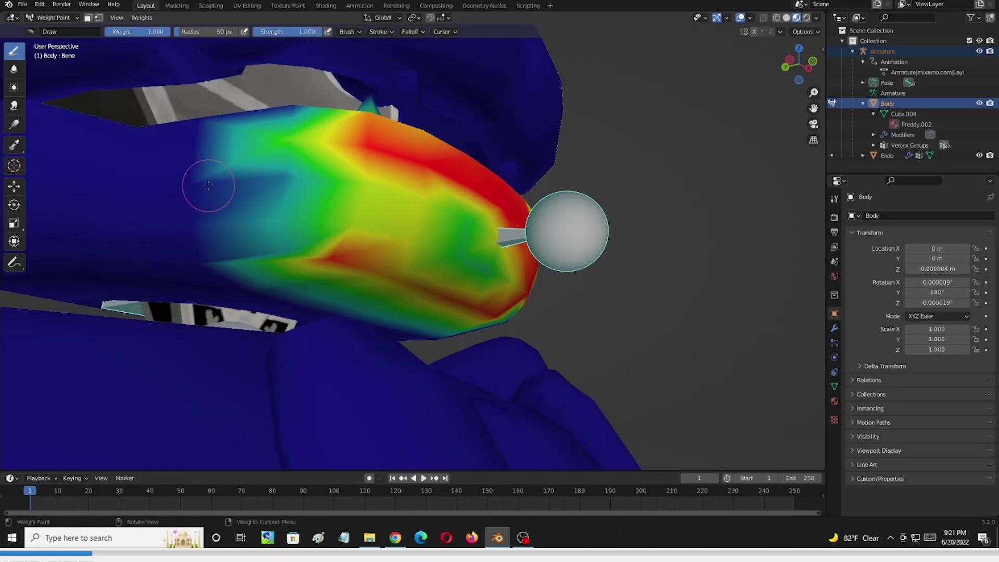
{"action": "middle_click_drag", "start_coordinate": [205, 186], "coordinate": [233, 205]}
{"action": "scroll", "coordinate": [368, 276], "scroll_direction": "down", "scroll_amount": 2}
{"action": "middle_click_drag", "start_coordinate": [368, 276], "coordinate": [390, 290]}
{"action": "mouse_move", "coordinate": [390, 290]}
{"action": "left_mouse_down"}
{"action": "mouse_move", "coordinate": [544, 288]}
{"action": "mouse_move", "coordinate": [353, 286]}
{"action": "mouse_move", "coordinate": [392, 277]}
{"action": "mouse_move", "coordinate": [381, 281]}
{"action": "mouse_move", "coordinate": [504, 319]}
{"action": "mouse_move", "coordinate": [458, 338]}
{"action": "left_mouse_up"}
Paint full weight along the character's left side of the lower jaw, from the chin toward the back.
{"action": "middle_click_drag", "start_coordinate": [458, 339], "coordinate": [253, 328]}
{"action": "middle_click_drag", "start_coordinate": [598, 127], "coordinate": [523, 341]}
{"action": "scroll", "coordinate": [524, 340], "scroll_direction": "up", "scroll_amount": 3}
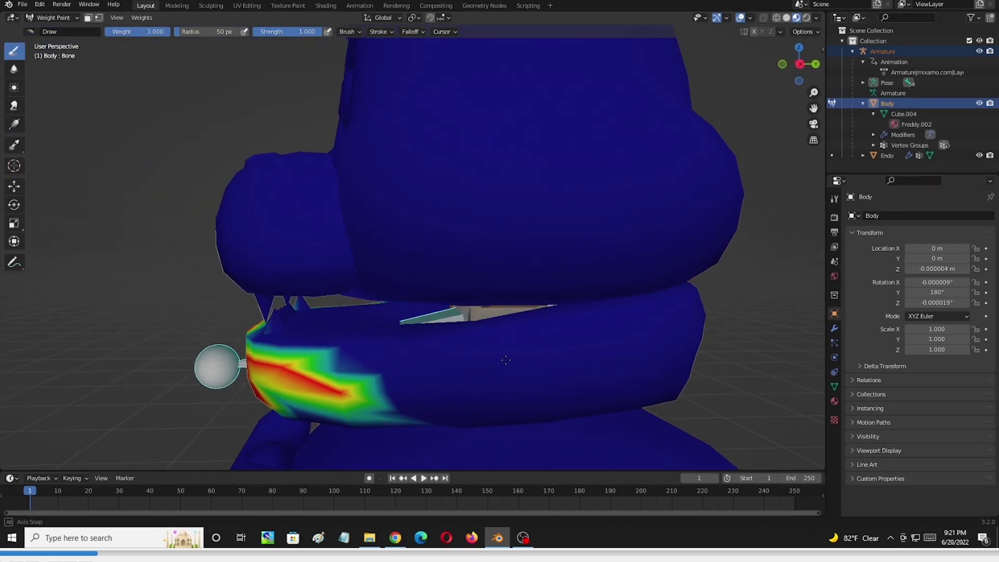
{"action": "mouse_move", "coordinate": [312, 372]}
{"action": "left_mouse_down"}
{"action": "mouse_move", "coordinate": [637, 329]}
{"action": "mouse_move", "coordinate": [629, 345]}
{"action": "mouse_move", "coordinate": [385, 390]}
{"action": "mouse_move", "coordinate": [309, 395]}
{"action": "mouse_move", "coordinate": [341, 350]}
{"action": "mouse_move", "coordinate": [262, 351]}
{"action": "mouse_move", "coordinate": [382, 362]}
{"action": "mouse_move", "coordinate": [508, 348]}
{"action": "mouse_move", "coordinate": [360, 356]}
{"action": "mouse_move", "coordinate": [361, 392]}
{"action": "mouse_move", "coordinate": [500, 391]}
{"action": "mouse_move", "coordinate": [400, 416]}
{"action": "mouse_move", "coordinate": [277, 418]}
{"action": "mouse_move", "coordinate": [245, 359]}
{"action": "left_mouse_up"}
{"action": "mouse_move", "coordinate": [374, 385]}
{"action": "middle_mouse_down"}
{"action": "mouse_move", "coordinate": [448, 321]}
{"action": "mouse_move", "coordinate": [219, 338]}
{"action": "middle_mouse_up"}
{"action": "mouse_move", "coordinate": [185, 339]}
{"action": "left_mouse_down"}
{"action": "mouse_move", "coordinate": [179, 303]}
{"action": "mouse_move", "coordinate": [201, 276]}
{"action": "left_mouse_up"}
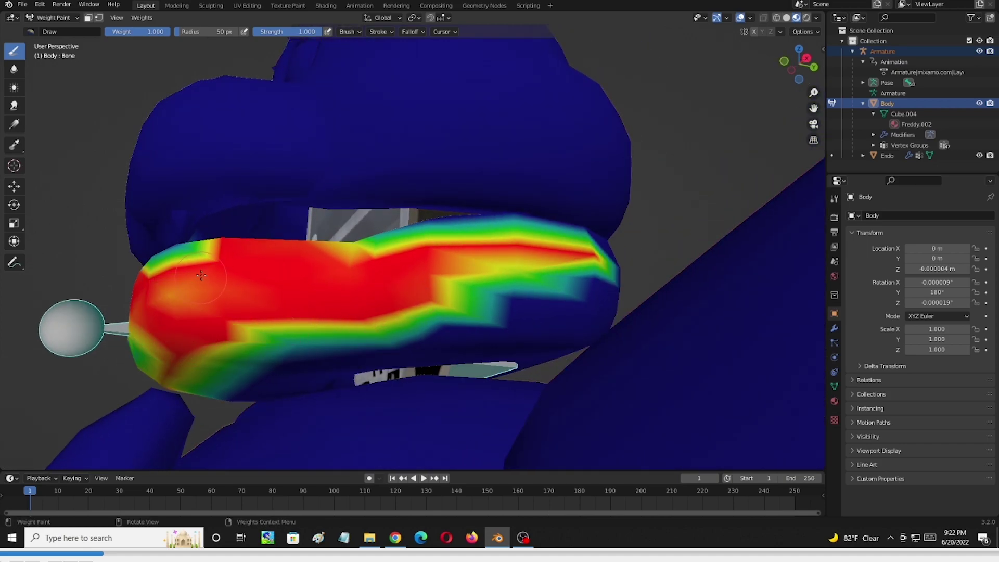
{"action": "middle_click_drag", "start_coordinate": [210, 277], "coordinate": [180, 291]}
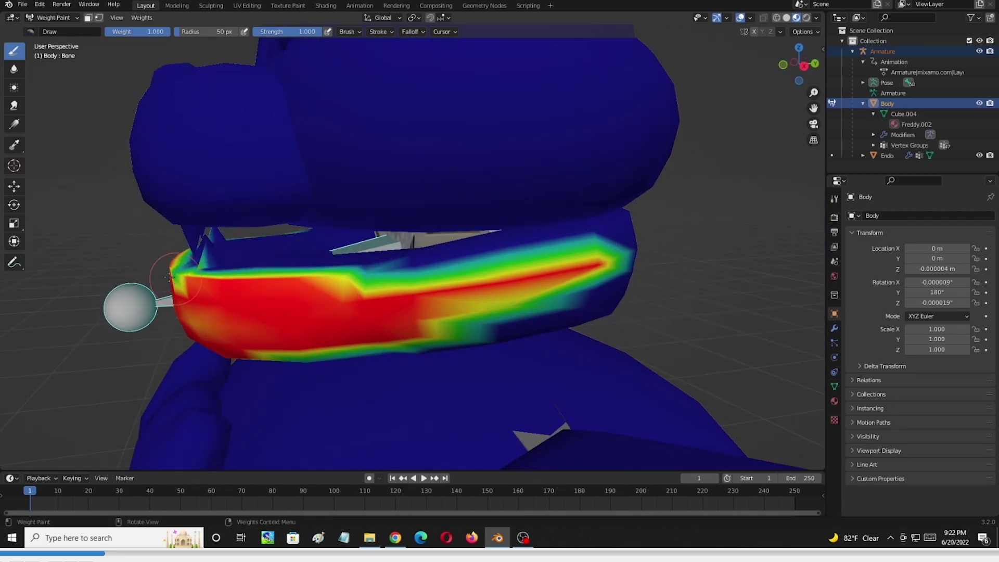
{"action": "mouse_move", "coordinate": [266, 306]}
{"action": "left_mouse_down"}
{"action": "mouse_move", "coordinate": [380, 307]}
{"action": "mouse_move", "coordinate": [453, 289]}
{"action": "mouse_move", "coordinate": [331, 285]}
{"action": "left_mouse_up"}
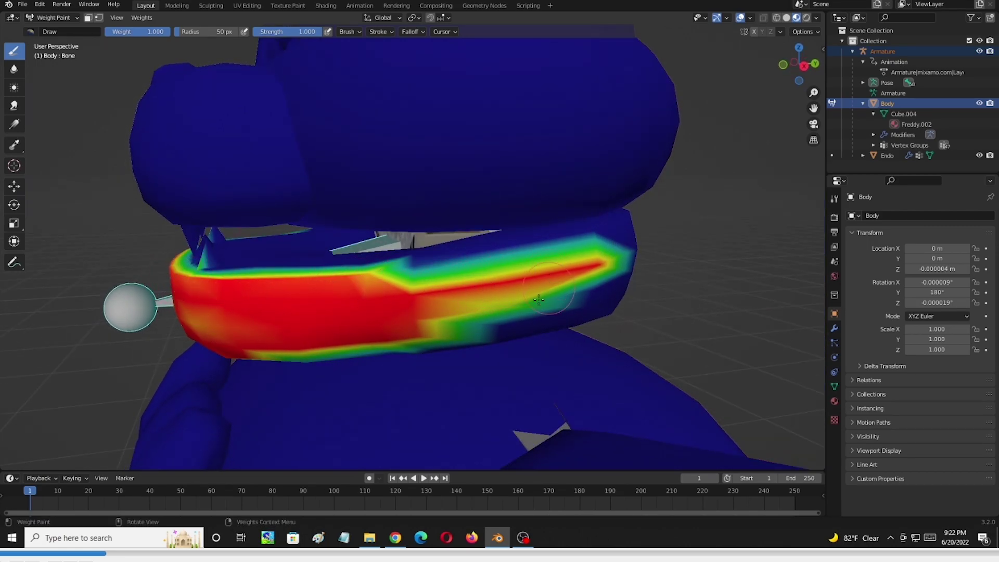
{"action": "mouse_move", "coordinate": [544, 295]}
{"action": "left_mouse_down"}
{"action": "mouse_move", "coordinate": [475, 317]}
{"action": "mouse_move", "coordinate": [392, 323]}
{"action": "left_mouse_up"}
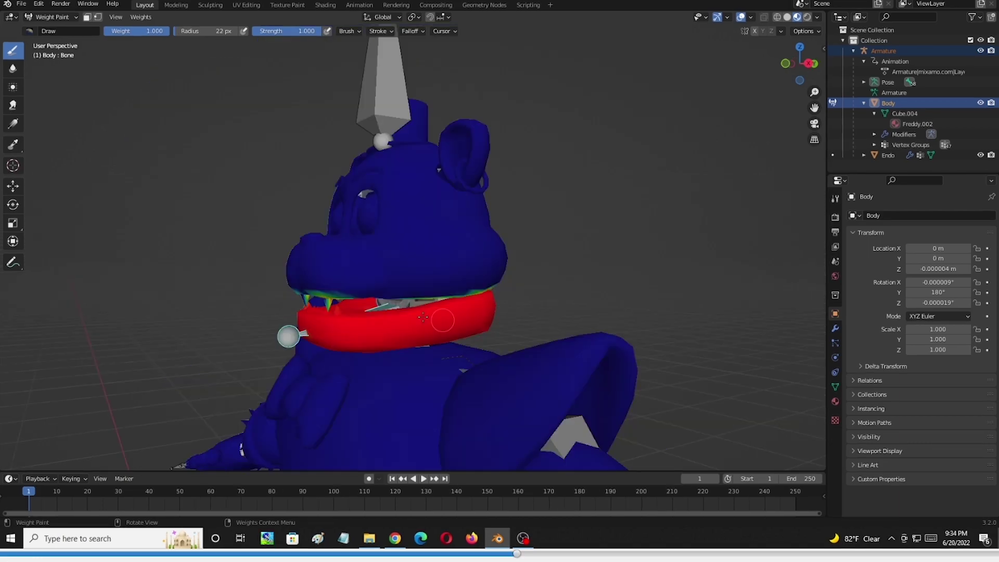
Examine the jaw bone's weights on the lower jaw, its underside, the upper lip and the teeth from several angles.
{"action": "scroll", "coordinate": [423, 317], "scroll_direction": "up", "scroll_amount": 5}
{"action": "middle_click_drag", "start_coordinate": [423, 317], "coordinate": [434, 333]}
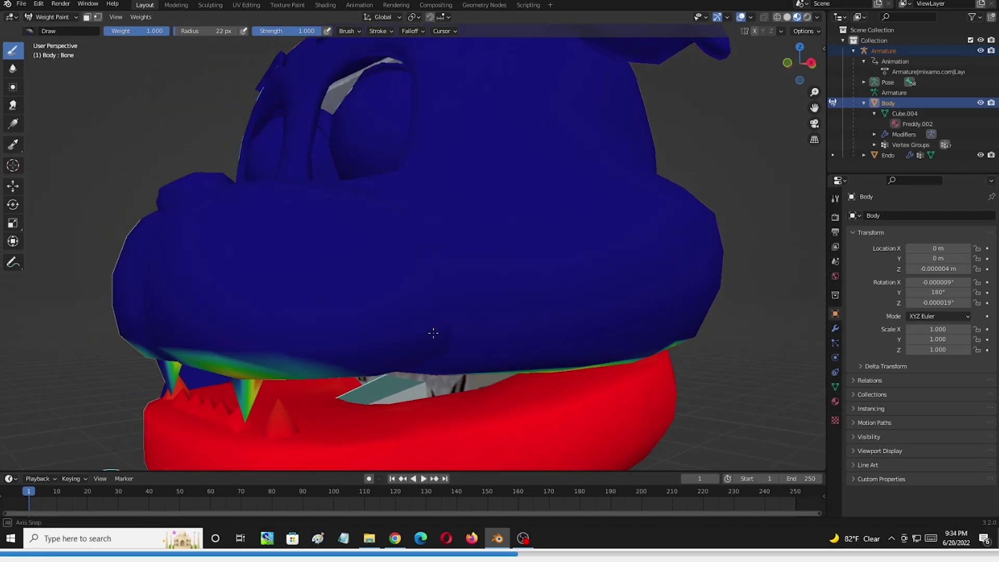
{"action": "middle_click_drag", "start_coordinate": [433, 333], "coordinate": [276, 272]}
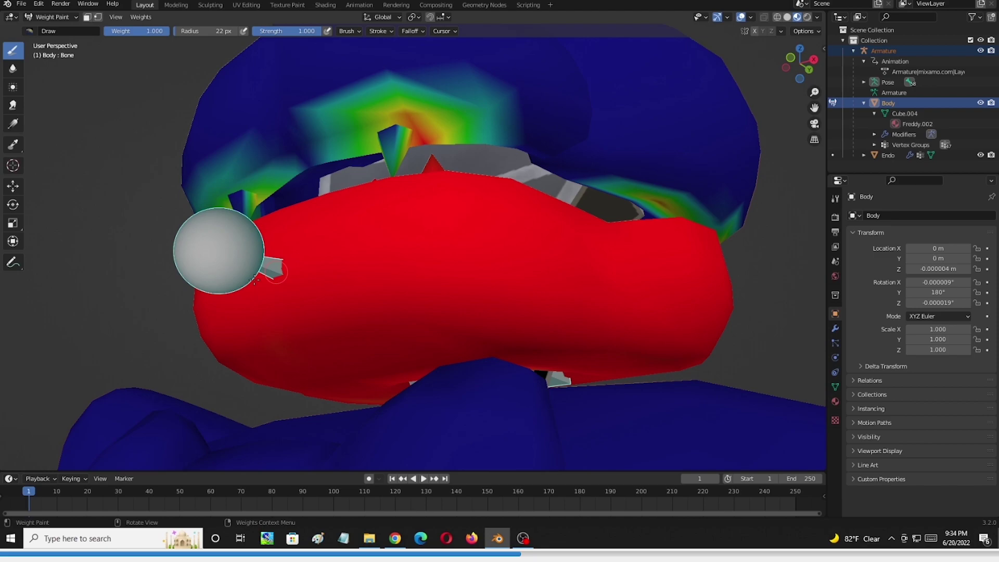
{"action": "mouse_move", "coordinate": [255, 317]}
{"action": "middle_mouse_down"}
{"action": "mouse_move", "coordinate": [481, 311]}
{"action": "mouse_move", "coordinate": [527, 355]}
{"action": "middle_mouse_up"}
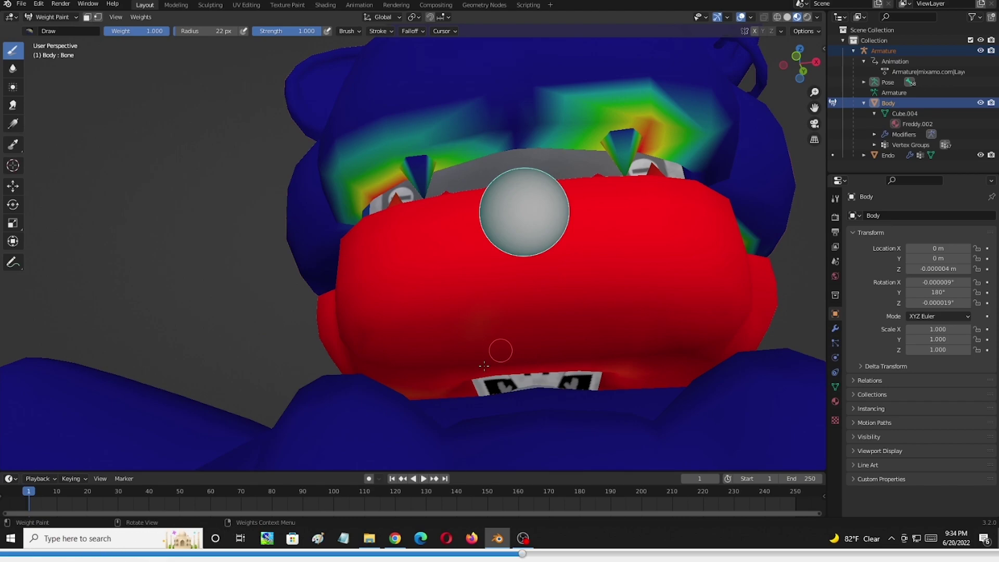
{"action": "mouse_move", "coordinate": [468, 326]}
{"action": "middle_mouse_down"}
{"action": "mouse_move", "coordinate": [457, 380]}
{"action": "mouse_move", "coordinate": [484, 387]}
{"action": "mouse_move", "coordinate": [466, 399]}
{"action": "middle_mouse_up"}
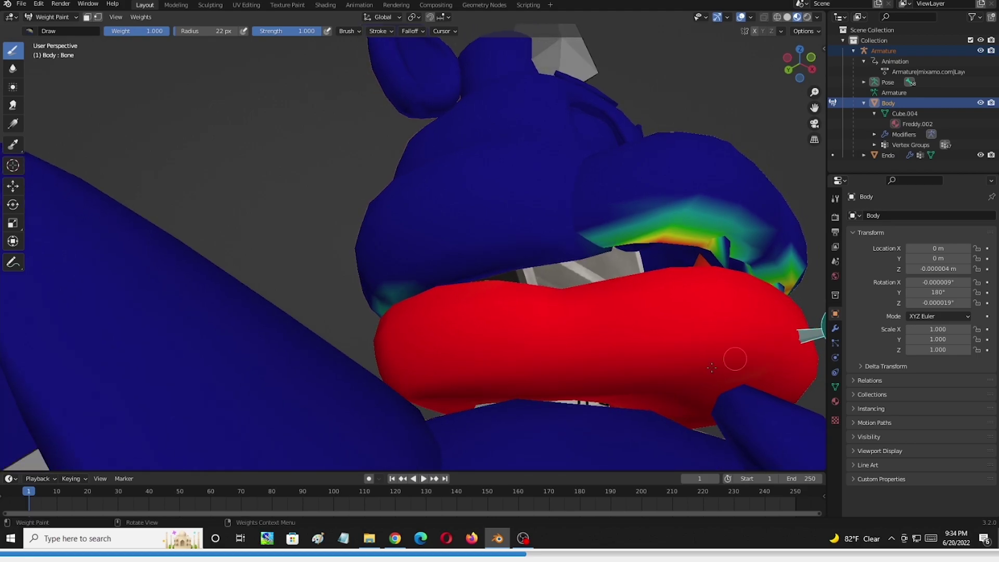
{"action": "middle_click_drag", "start_coordinate": [570, 325], "coordinate": [547, 330]}
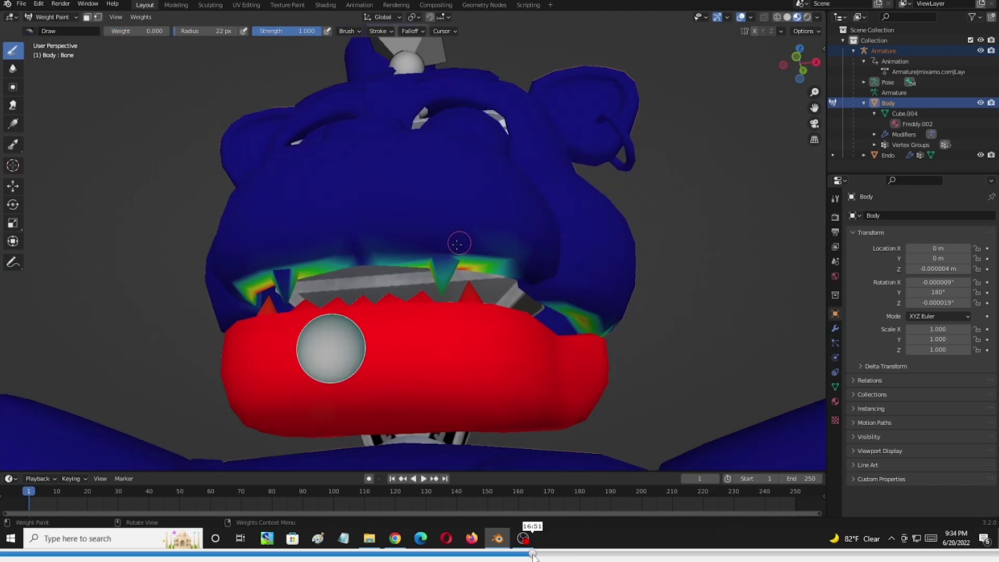
{"action": "scroll", "coordinate": [441, 210], "scroll_direction": "up", "scroll_amount": 5}
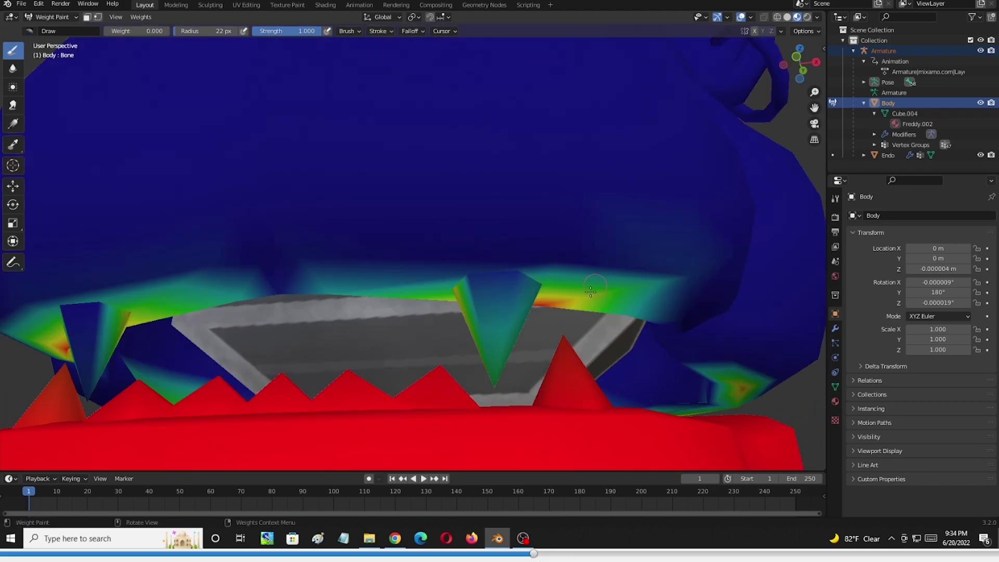
{"action": "middle_click_drag", "start_coordinate": [576, 304], "coordinate": [560, 129]}
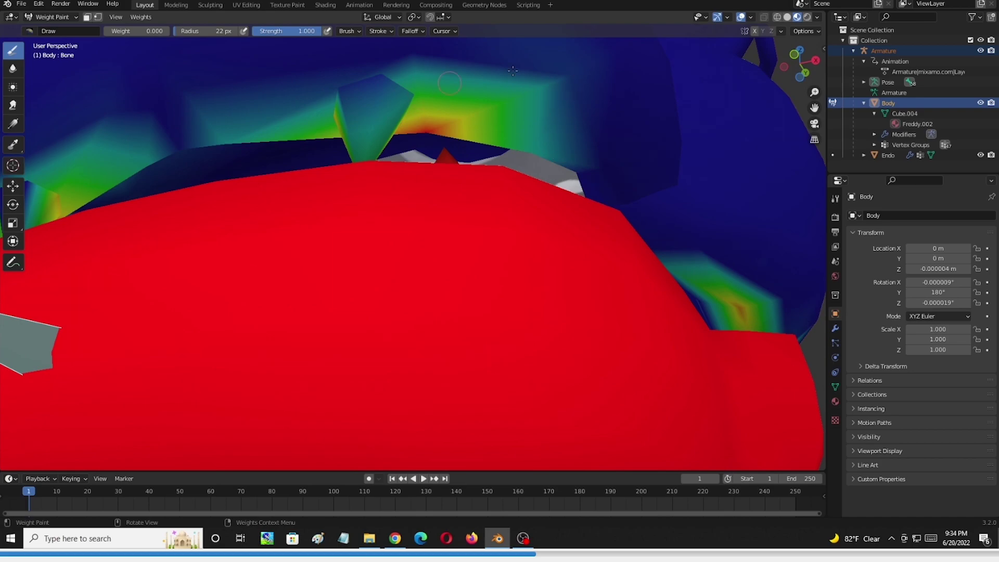
Erase the jaw bone's weight along the front of the upper lip with the Draw brush at weight 0.000 and strength 1.000.
{"action": "scroll", "coordinate": [497, 77], "scroll_direction": "down", "scroll_amount": 5}
{"action": "middle_click_drag", "start_coordinate": [496, 76], "coordinate": [433, 168]}
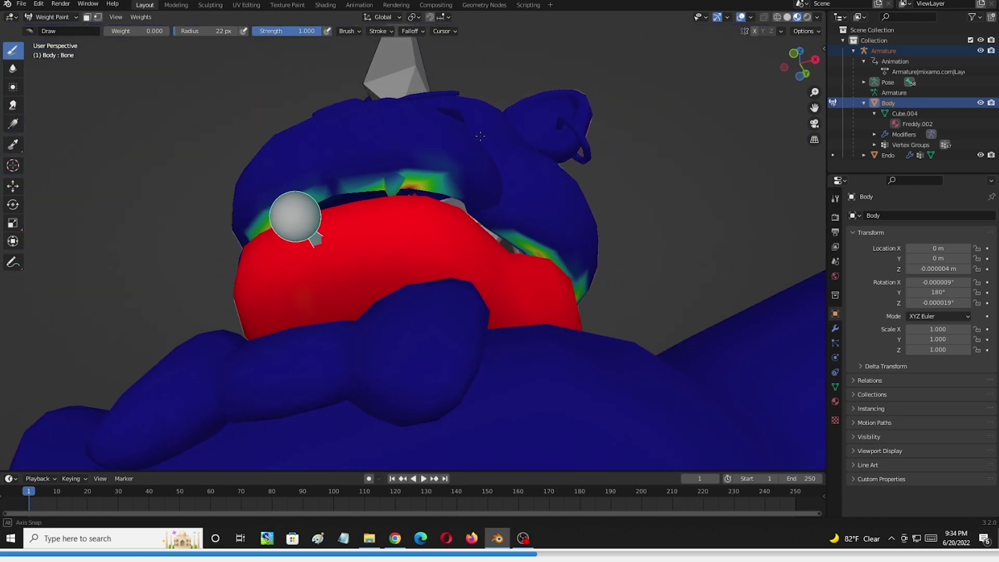
{"action": "left_click_drag", "start_coordinate": [401, 177], "coordinate": [406, 179]}
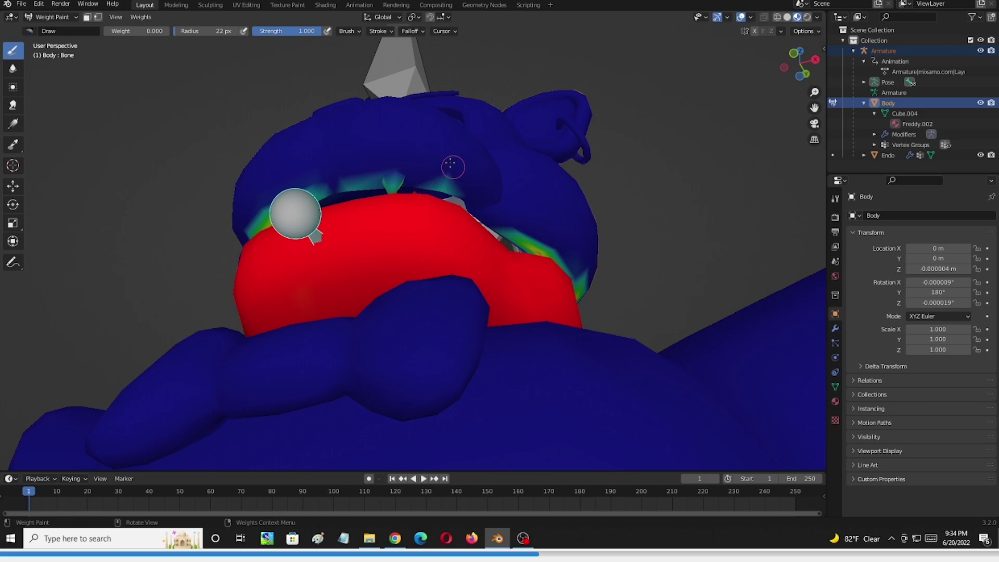
{"action": "middle_click_drag", "start_coordinate": [542, 165], "coordinate": [497, 169]}
{"action": "left_click_drag", "start_coordinate": [439, 215], "coordinate": [457, 223]}
Erase the remaining jaw bone weight along the sides of the upper muzzle just above the mouth line.
{"action": "mouse_move", "coordinate": [559, 212]}
{"action": "middle_mouse_down"}
{"action": "mouse_move", "coordinate": [511, 222]}
{"action": "mouse_move", "coordinate": [431, 270]}
{"action": "middle_mouse_up"}
{"action": "mouse_move", "coordinate": [431, 270]}
{"action": "left_mouse_down"}
{"action": "mouse_move", "coordinate": [307, 281]}
{"action": "mouse_move", "coordinate": [432, 267]}
{"action": "left_mouse_up"}
{"action": "scroll", "coordinate": [343, 263], "scroll_direction": "up", "scroll_amount": 5}
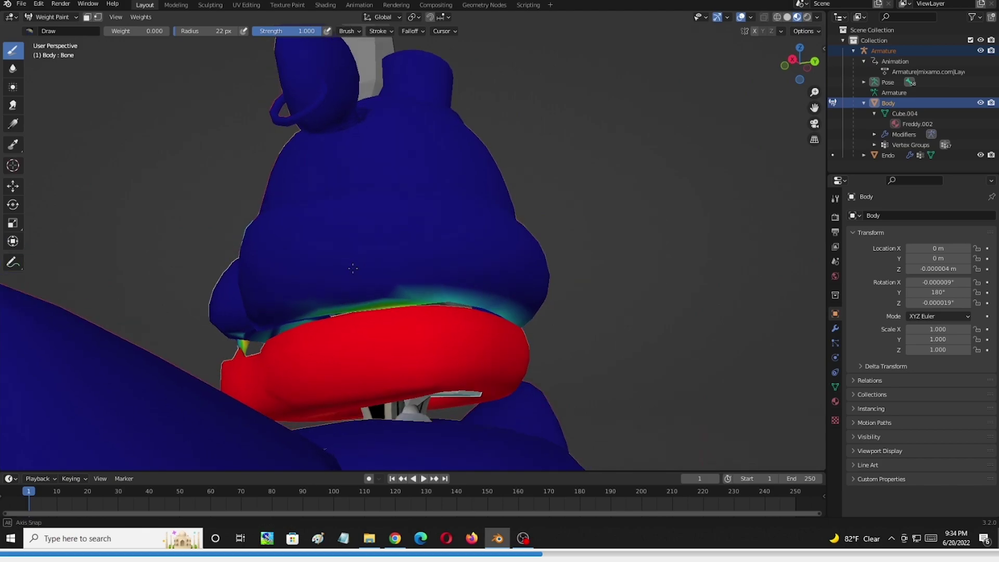
{"action": "mouse_move", "coordinate": [344, 264]}
{"action": "middle_mouse_down"}
{"action": "mouse_move", "coordinate": [399, 281]}
{"action": "mouse_move", "coordinate": [416, 268]}
{"action": "mouse_move", "coordinate": [575, 249]}
{"action": "mouse_move", "coordinate": [450, 258]}
{"action": "mouse_move", "coordinate": [401, 319]}
{"action": "middle_mouse_up"}
{"action": "middle_click_drag", "start_coordinate": [307, 305], "coordinate": [260, 340]}
{"action": "mouse_move", "coordinate": [230, 360]}
{"action": "left_mouse_down"}
{"action": "mouse_move", "coordinate": [265, 340]}
{"action": "mouse_move", "coordinate": [253, 332]}
{"action": "mouse_move", "coordinate": [244, 359]}
{"action": "mouse_move", "coordinate": [223, 367]}
{"action": "left_mouse_up"}
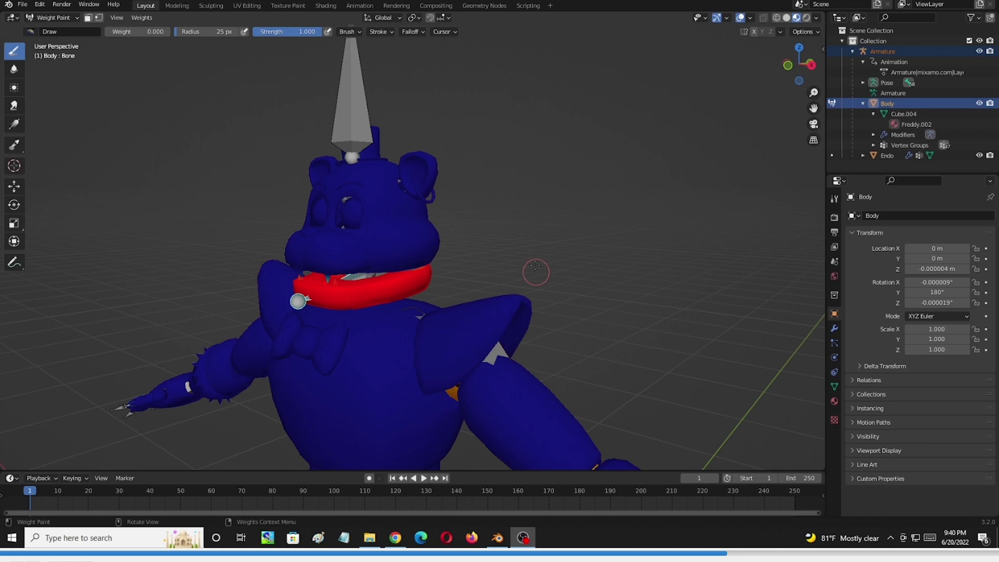
Leave Weight Paint for Object Mode, select the armature and put it into Pose Mode.
{"action": "middle_click_drag", "start_coordinate": [525, 264], "coordinate": [525, 265]}
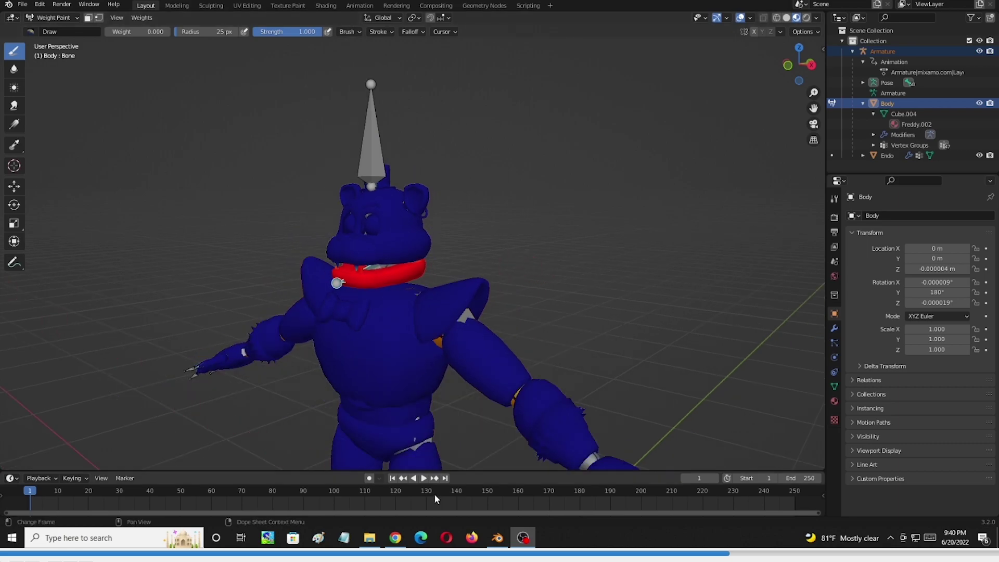
{"action": "left_click", "coordinate": [66, 32]}
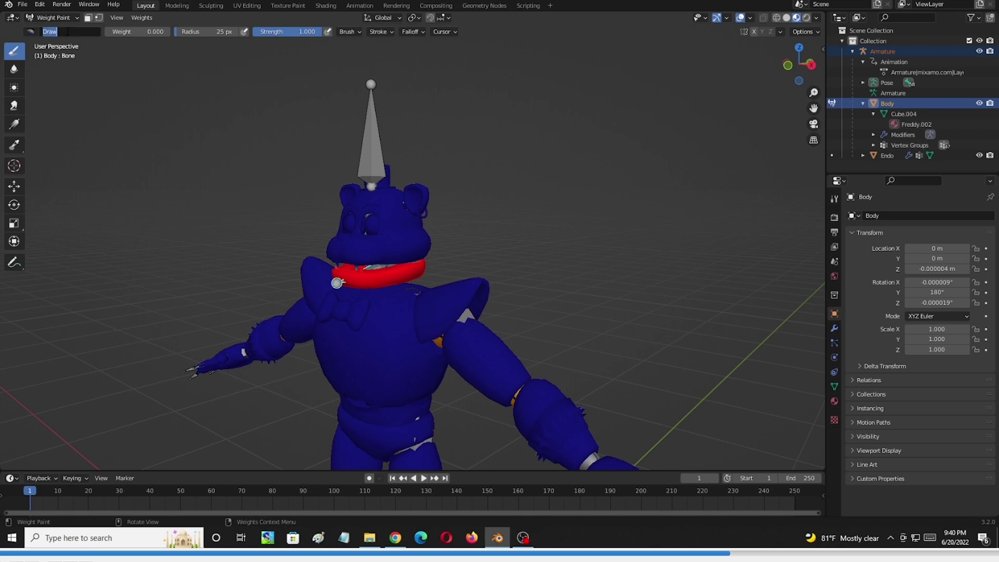
{"action": "left_click", "coordinate": [79, 17]}
{"action": "left_click", "coordinate": [79, 17]}
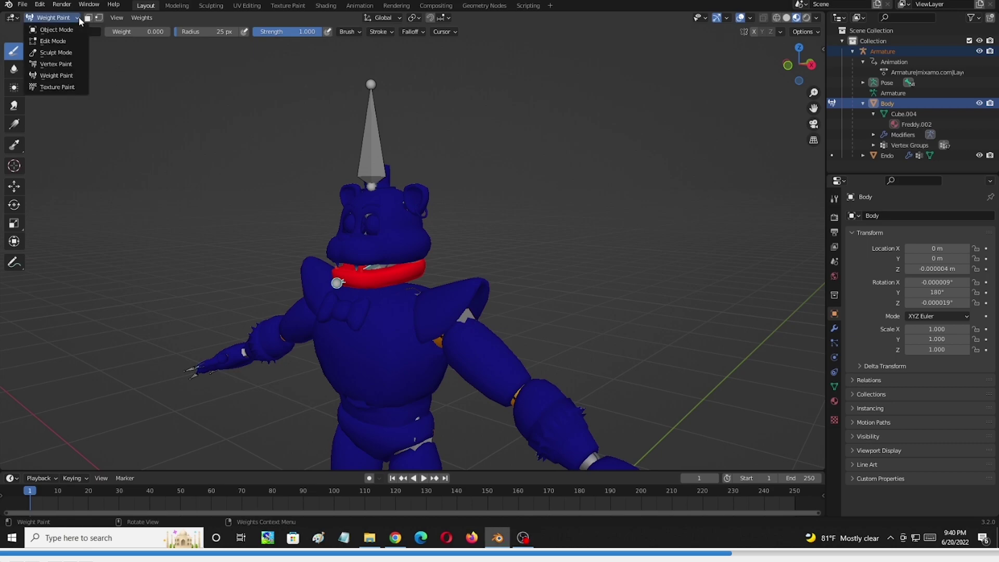
{"action": "left_click", "coordinate": [56, 30]}
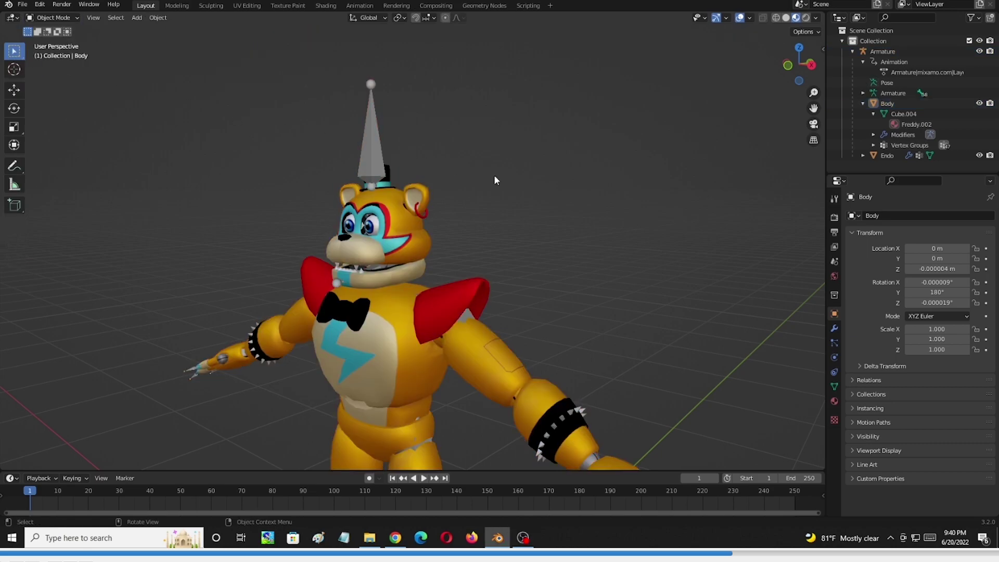
{"action": "middle_click_drag", "start_coordinate": [513, 227], "coordinate": [492, 191]}
{"action": "left_click", "coordinate": [492, 195]}
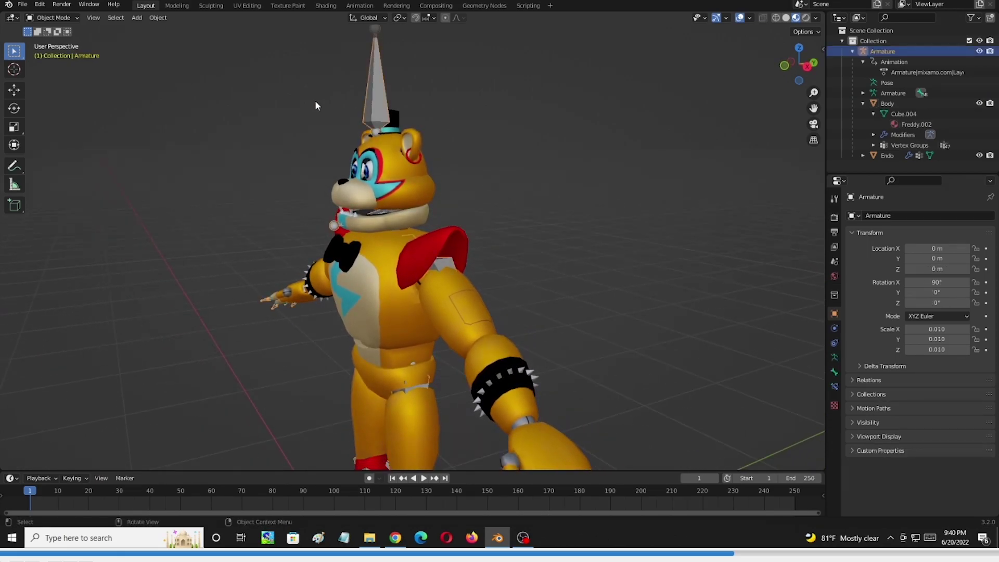
{"action": "left_click", "coordinate": [71, 13]}
{"action": "left_click", "coordinate": [61, 51]}
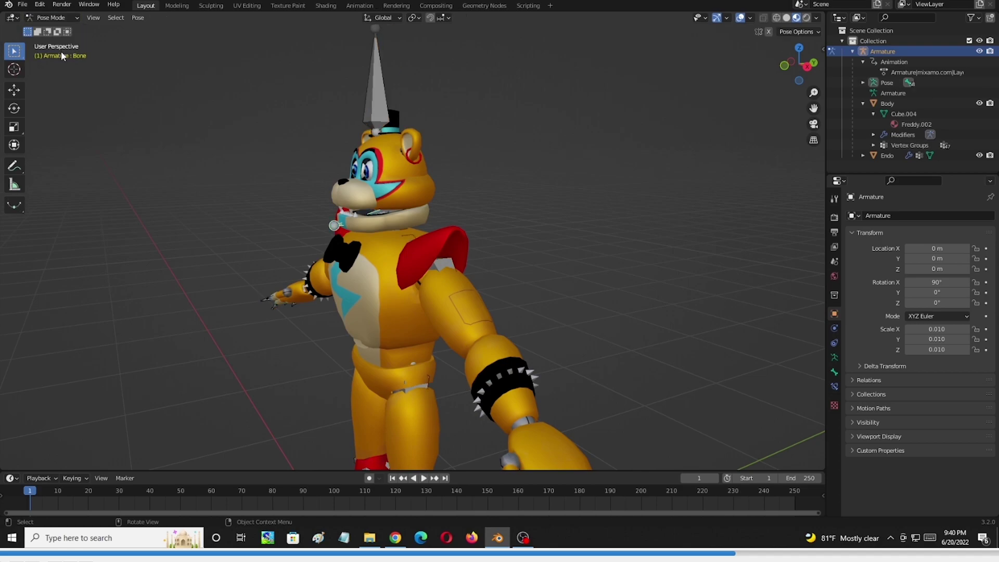
Select the jaw bone and enable the Move and Rotate object gizmos in the viewport.
{"action": "middle_click_drag", "start_coordinate": [489, 235], "coordinate": [357, 228]}
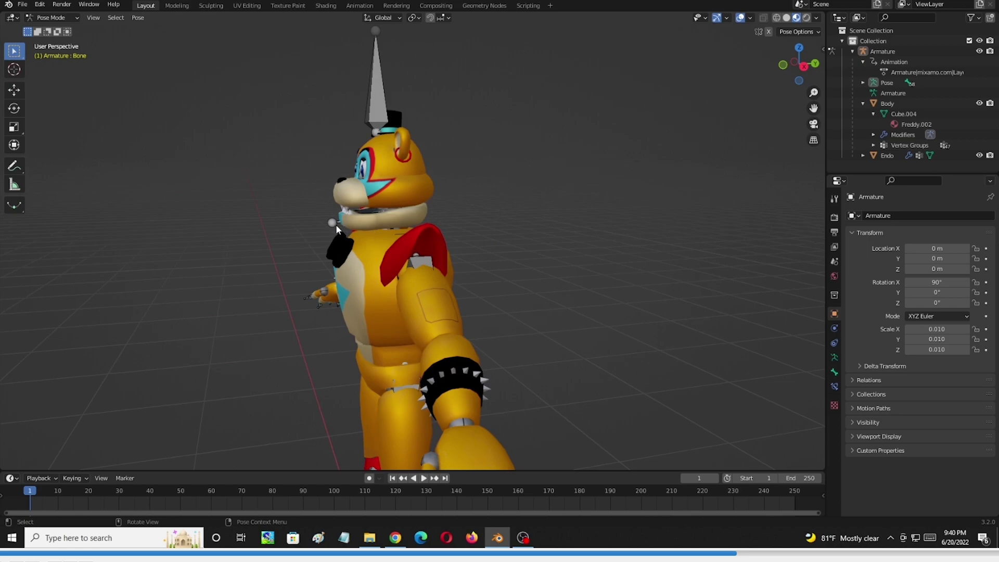
{"action": "left_click", "coordinate": [334, 224]}
{"action": "left_click", "coordinate": [727, 17]}
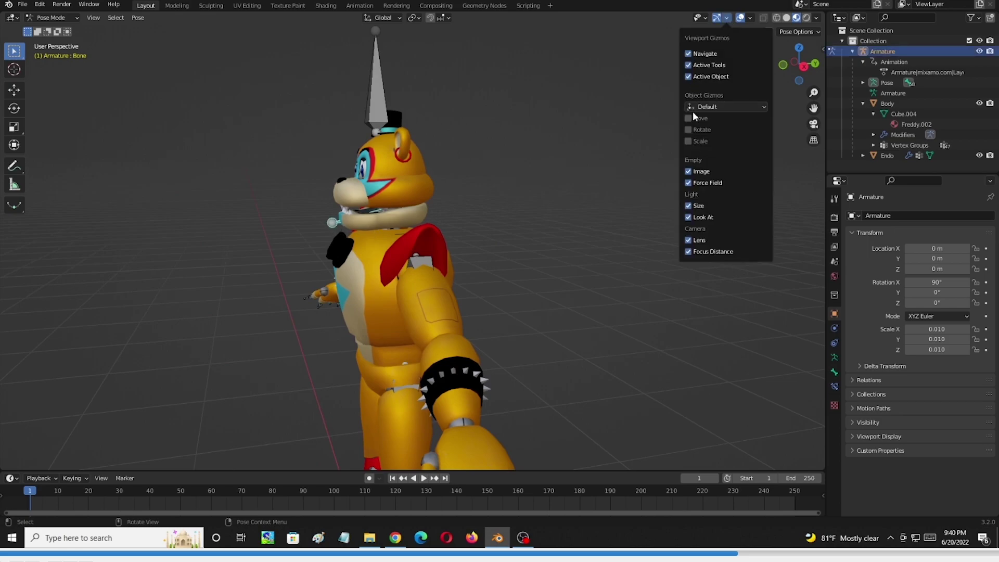
{"action": "left_click", "coordinate": [695, 119]}
{"action": "left_click", "coordinate": [695, 130]}
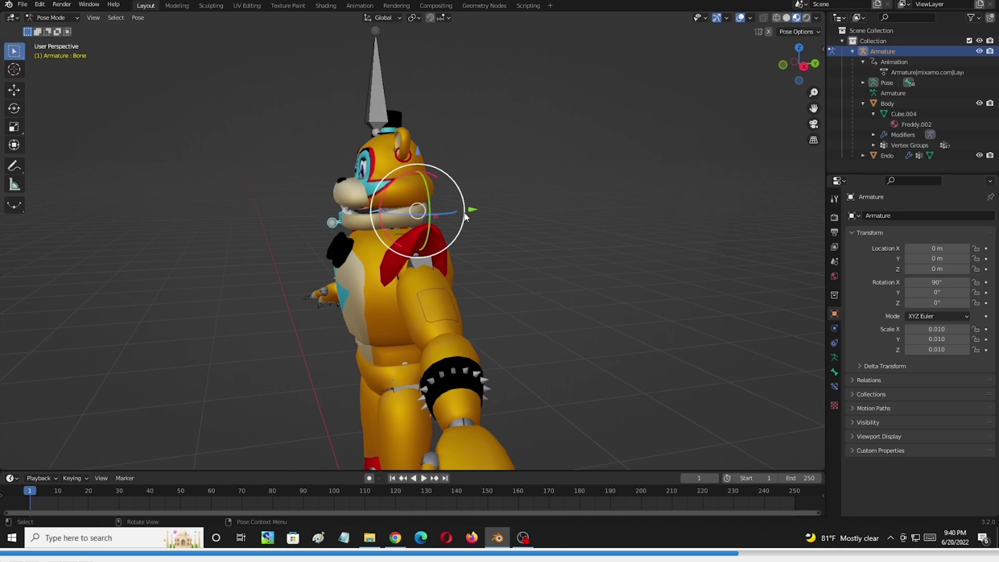
Move the jaw bone down about 0.12 m along the global Z axis to open the mouth, and deselect it.
{"action": "left_click_drag", "start_coordinate": [465, 218], "coordinate": [494, 181]}
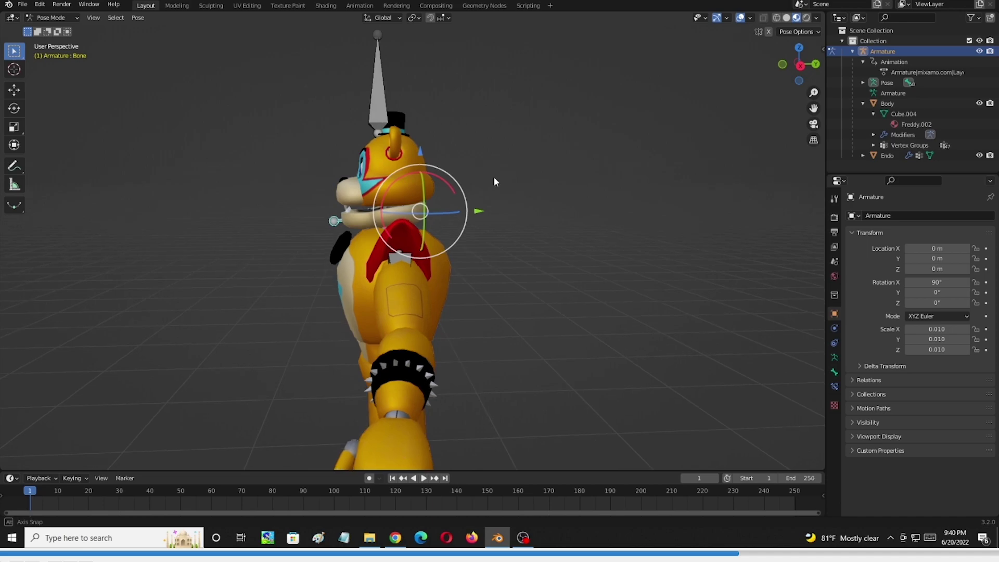
{"action": "left_click_drag", "start_coordinate": [493, 177], "coordinate": [428, 182]}
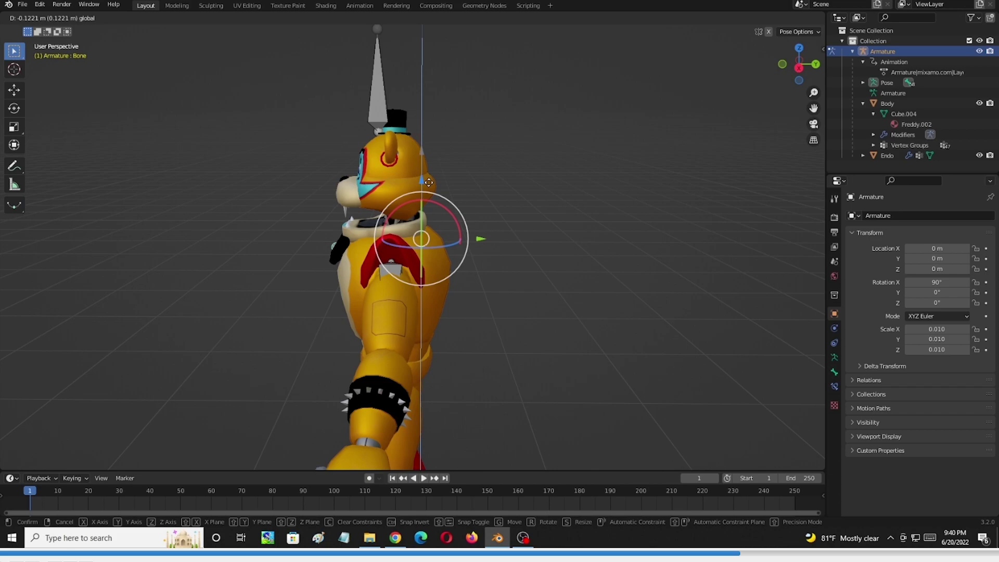
{"action": "left_click_drag", "start_coordinate": [428, 182], "coordinate": [429, 184]}
{"action": "middle_click_drag", "start_coordinate": [430, 184], "coordinate": [487, 161]}
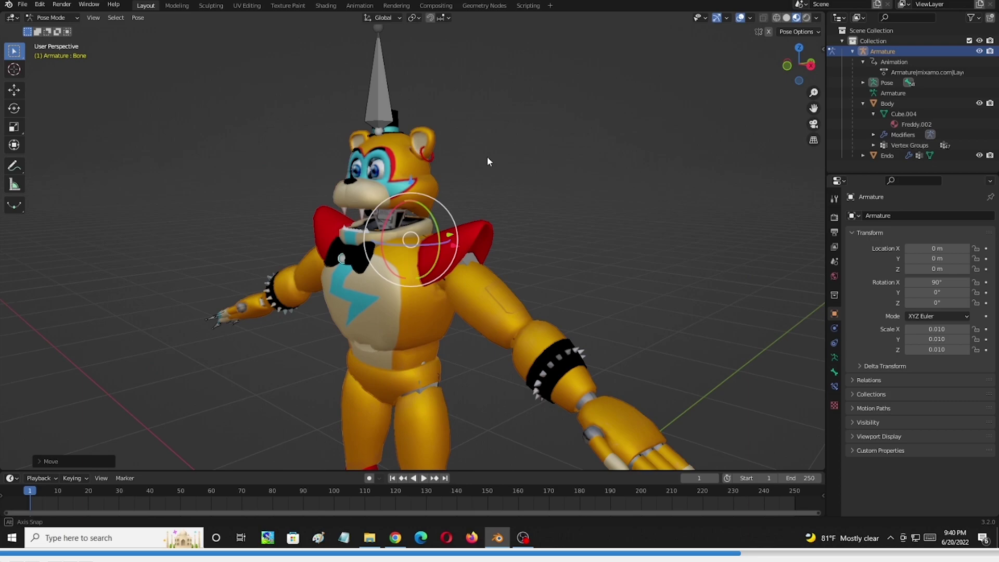
{"action": "middle_click_drag", "start_coordinate": [487, 158], "coordinate": [708, 170]}
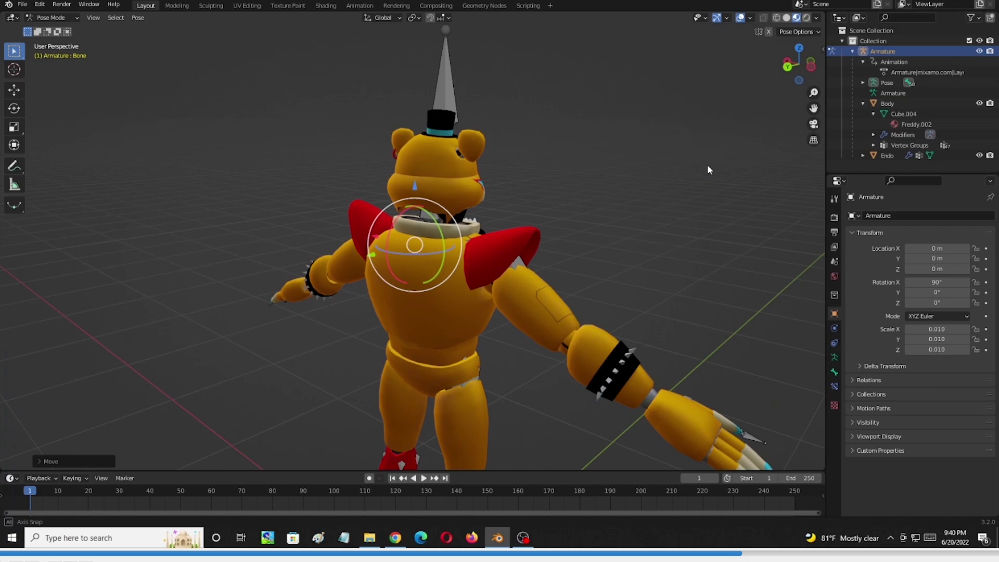
{"action": "middle_click_drag", "start_coordinate": [707, 165], "coordinate": [639, 160]}
{"action": "left_click", "coordinate": [639, 160]}
{"action": "scroll", "coordinate": [573, 200], "scroll_direction": "up", "scroll_amount": 8}
{"action": "middle_click_drag", "start_coordinate": [569, 200], "coordinate": [593, 229]}
Return to Object Mode, select the armature together with the body mesh, and switch the body to Weight Paint.
{"action": "left_click", "coordinate": [56, 18]}
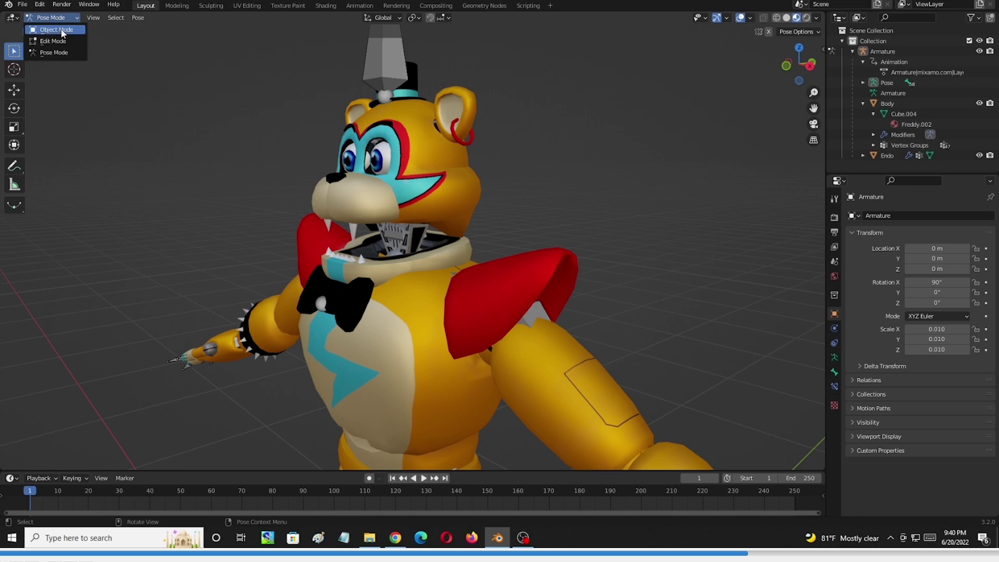
{"action": "left_click", "coordinate": [62, 30]}
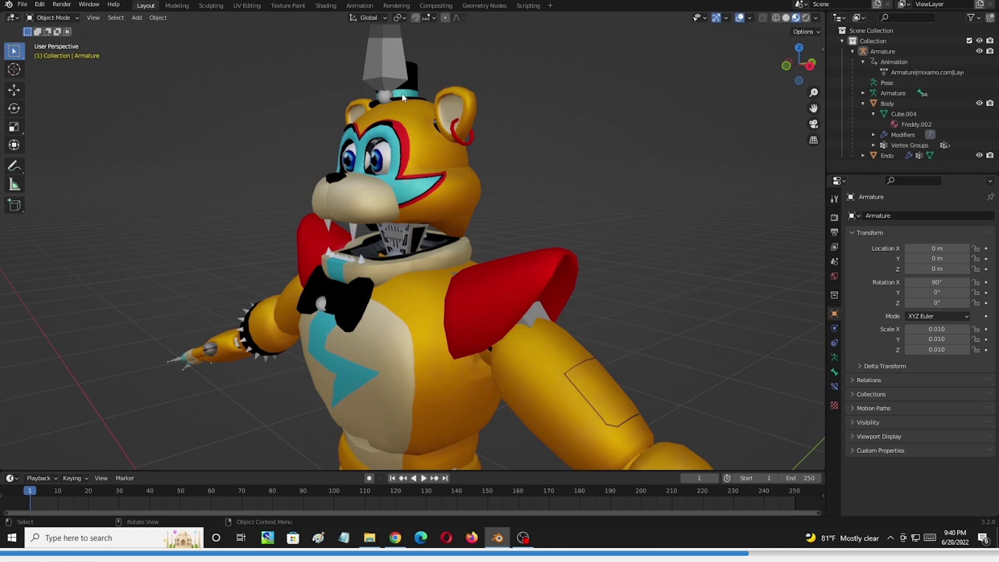
{"action": "left_click", "coordinate": [397, 66]}
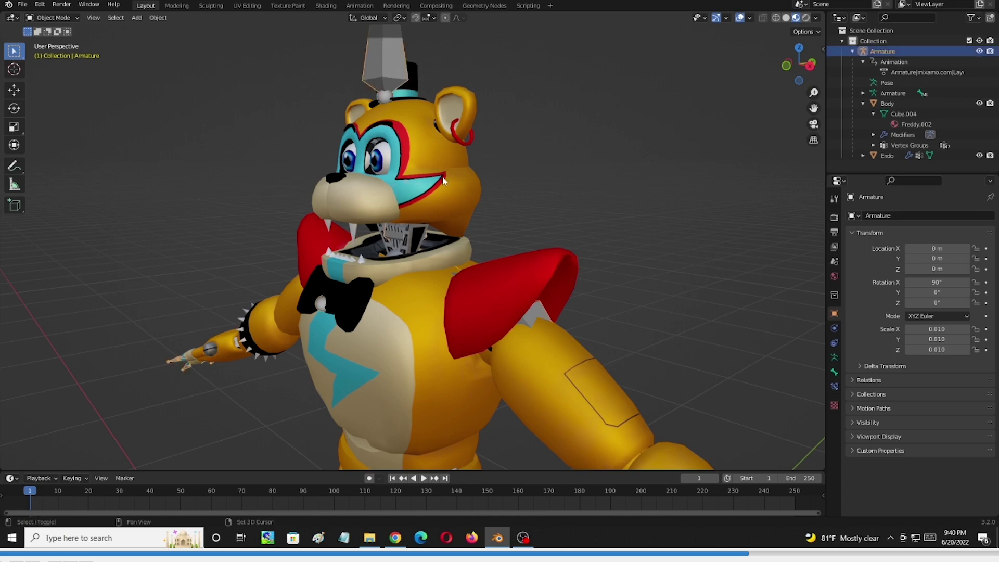
{"action": "left_click", "coordinate": [447, 183], "text": "shift"}
{"action": "left_click", "coordinate": [52, 17]}
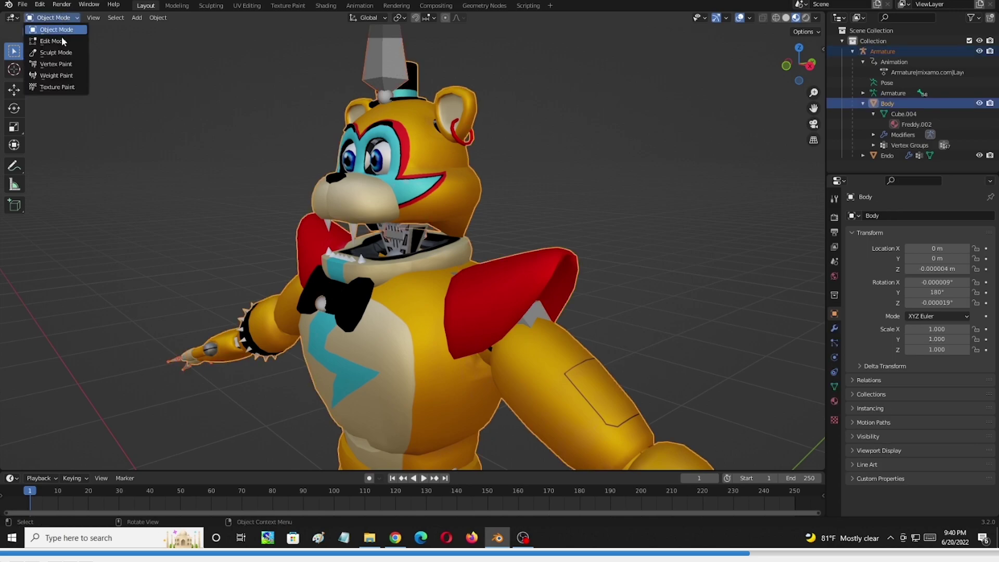
{"action": "left_click", "coordinate": [57, 74]}
Erase the jaw bone's weight from the stretched upper muzzle and mouth corner on the character's left side.
{"action": "middle_click_drag", "start_coordinate": [618, 203], "coordinate": [605, 203]}
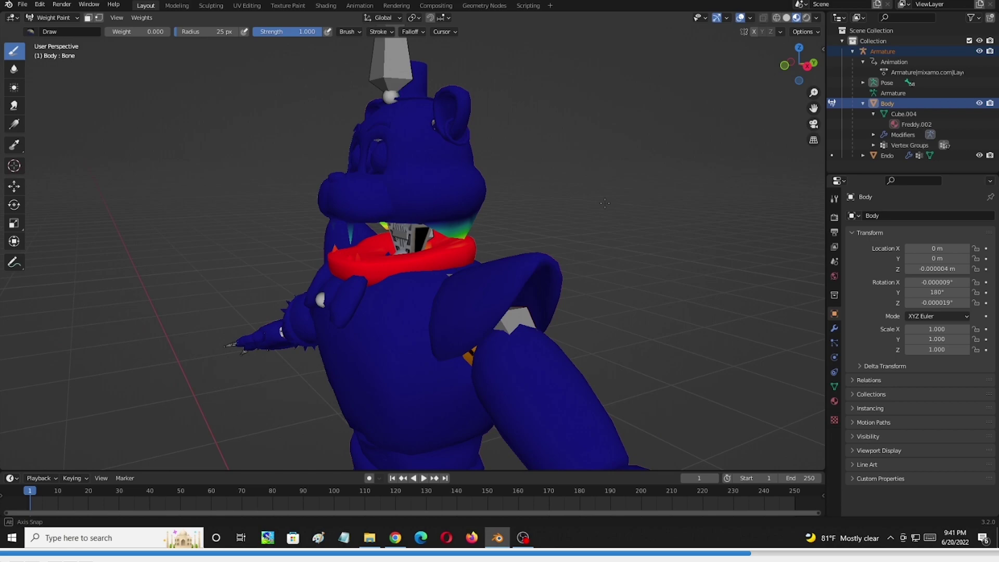
{"action": "mouse_move", "coordinate": [604, 203]}
{"action": "middle_mouse_down"}
{"action": "mouse_move", "coordinate": [707, 200]}
{"action": "mouse_move", "coordinate": [598, 196]}
{"action": "mouse_move", "coordinate": [571, 181]}
{"action": "mouse_move", "coordinate": [573, 194]}
{"action": "mouse_move", "coordinate": [559, 194]}
{"action": "middle_mouse_up"}
{"action": "scroll", "coordinate": [571, 177], "scroll_direction": "up", "scroll_amount": 6}
{"action": "mouse_move", "coordinate": [243, 160]}
{"action": "middle_mouse_down"}
{"action": "mouse_move", "coordinate": [493, 203]}
{"action": "mouse_move", "coordinate": [531, 167]}
{"action": "mouse_move", "coordinate": [590, 149]}
{"action": "mouse_move", "coordinate": [535, 181]}
{"action": "middle_mouse_up"}
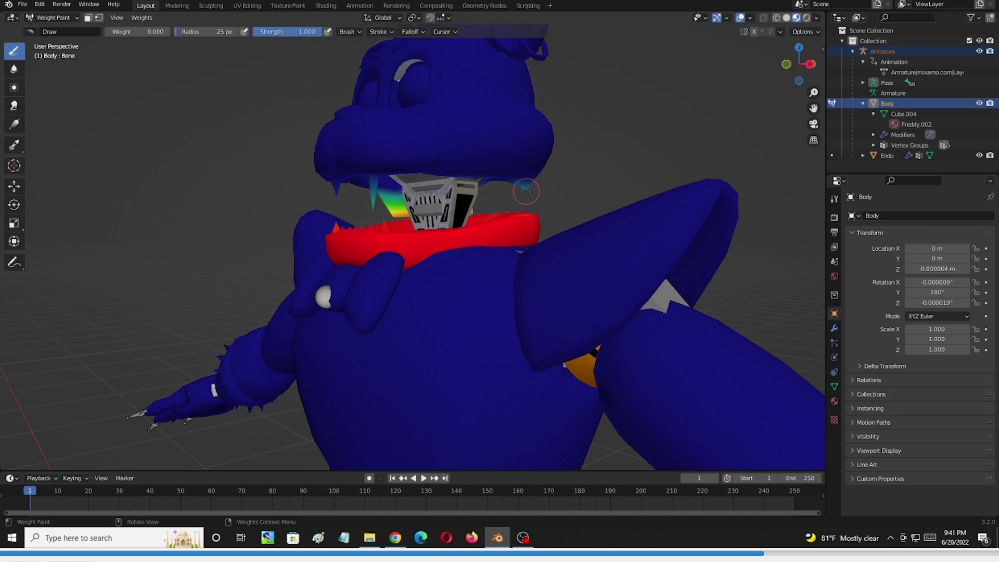
{"action": "middle_click_drag", "start_coordinate": [536, 182], "coordinate": [539, 169]}
{"action": "middle_click_drag", "start_coordinate": [469, 165], "coordinate": [465, 151]}
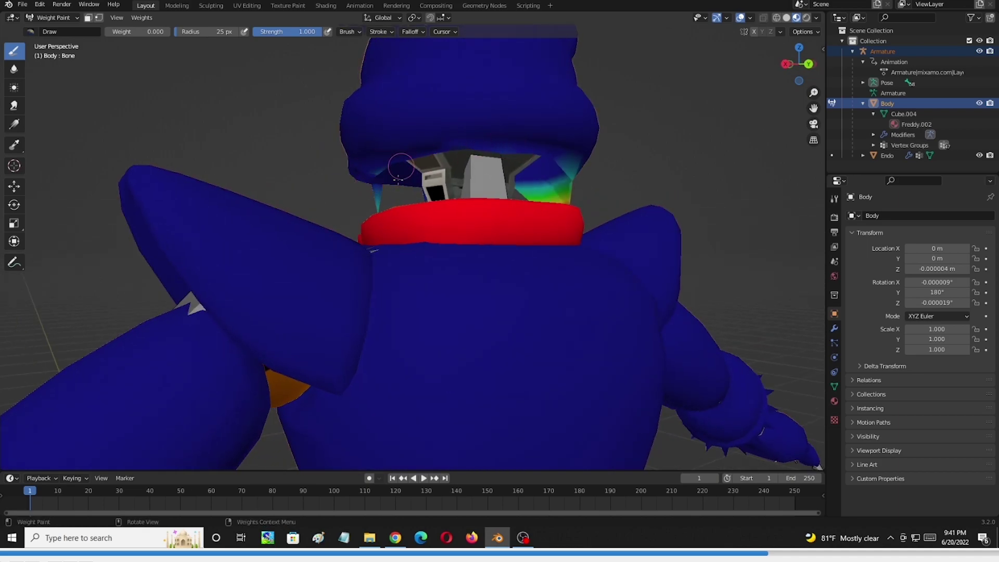
{"action": "mouse_move", "coordinate": [379, 151]}
{"action": "middle_mouse_down"}
{"action": "mouse_move", "coordinate": [568, 171]}
{"action": "mouse_move", "coordinate": [524, 167]}
{"action": "middle_mouse_up"}
{"action": "left_click", "coordinate": [521, 164]}
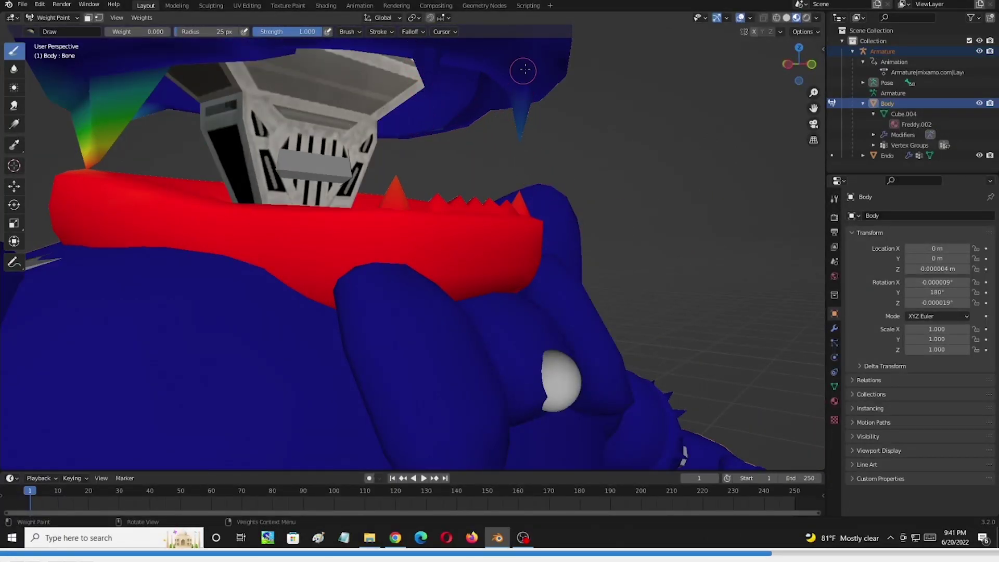
{"action": "middle_click_drag", "start_coordinate": [521, 91], "coordinate": [500, 124]}
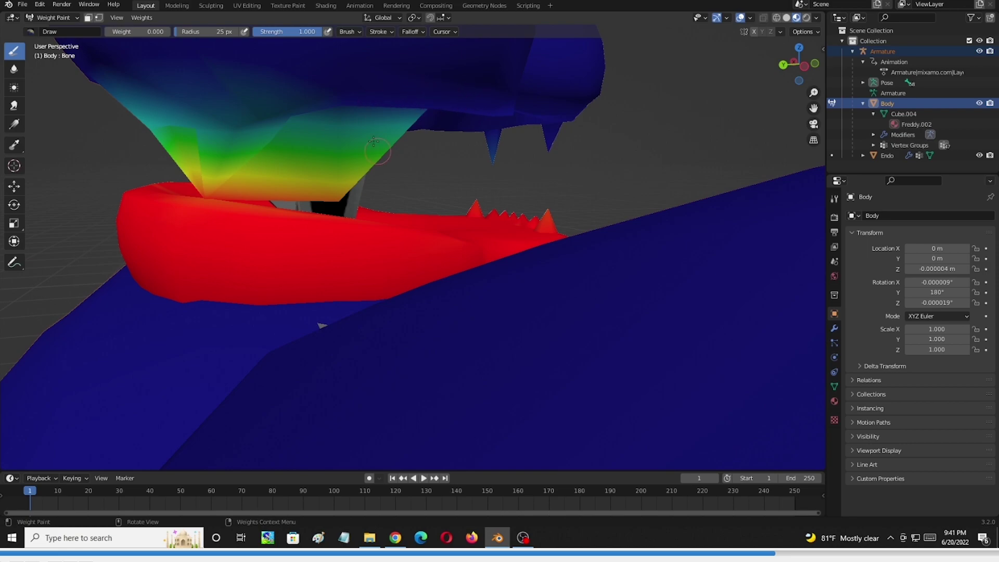
Erase the jaw bone's weight from the stretched upper muzzle geometry on the character's right side, toward the back of the jaw.
{"action": "scroll", "coordinate": [346, 121], "scroll_direction": "down", "scroll_amount": 2}
{"action": "scroll", "coordinate": [346, 124], "scroll_direction": "down", "scroll_amount": 3}
{"action": "middle_click_drag", "start_coordinate": [346, 124], "coordinate": [518, 194]}
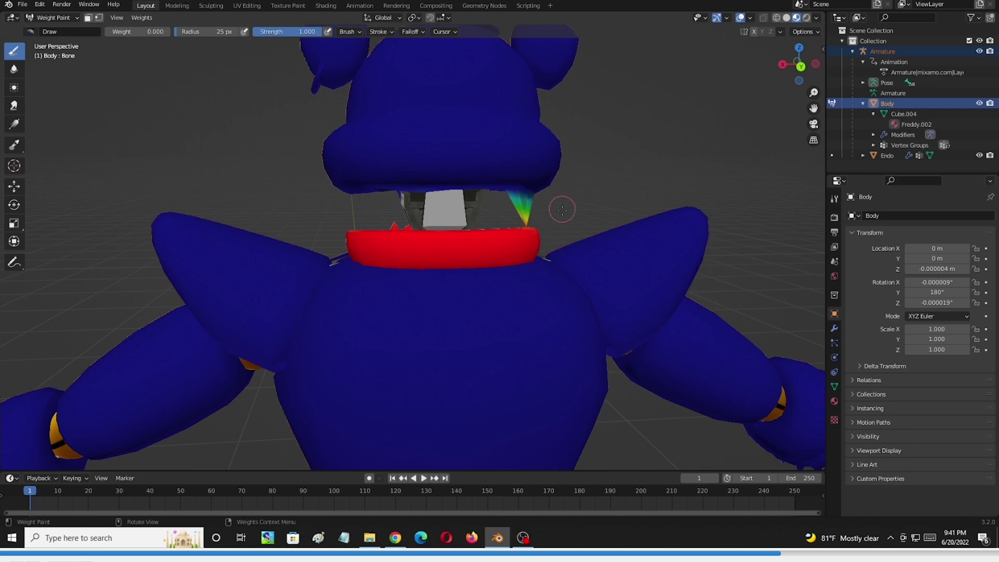
{"action": "scroll", "coordinate": [560, 211], "scroll_direction": "up", "scroll_amount": 3}
{"action": "middle_click_drag", "start_coordinate": [570, 187], "coordinate": [586, 144], "text": "shift"}
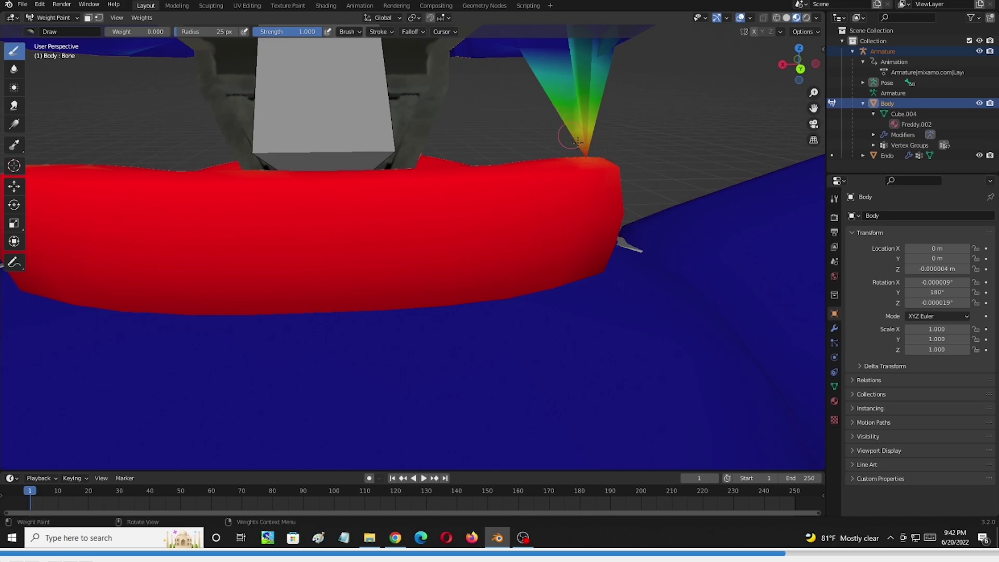
{"action": "middle_click_drag", "start_coordinate": [556, 87], "coordinate": [716, 140]}
{"action": "left_click", "coordinate": [656, 132]}
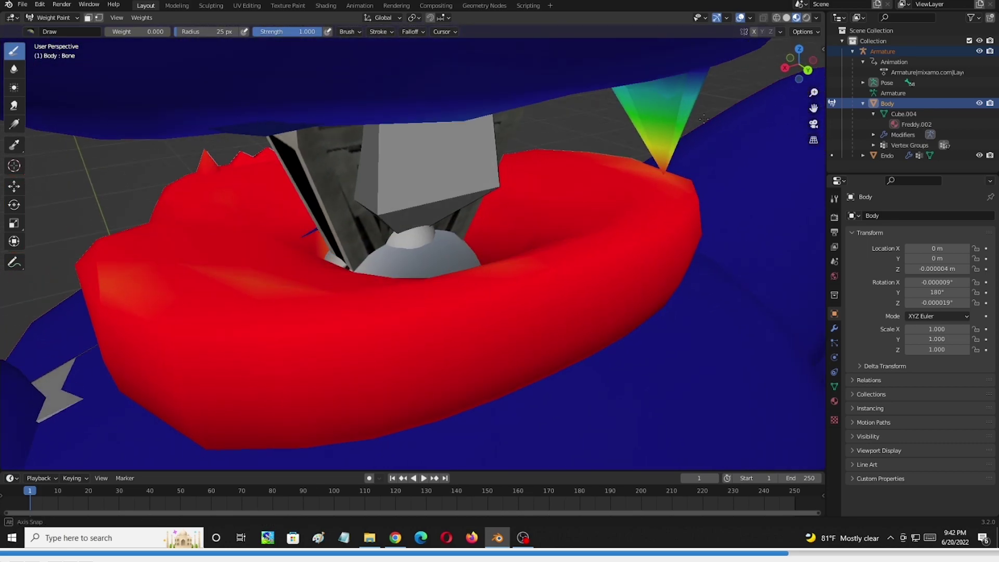
{"action": "mouse_move", "coordinate": [734, 175]}
{"action": "middle_mouse_down", "text": "shift"}
{"action": "mouse_move", "coordinate": [728, 161]}
{"action": "mouse_move", "coordinate": [648, 150]}
{"action": "middle_mouse_up", "text": "shift"}
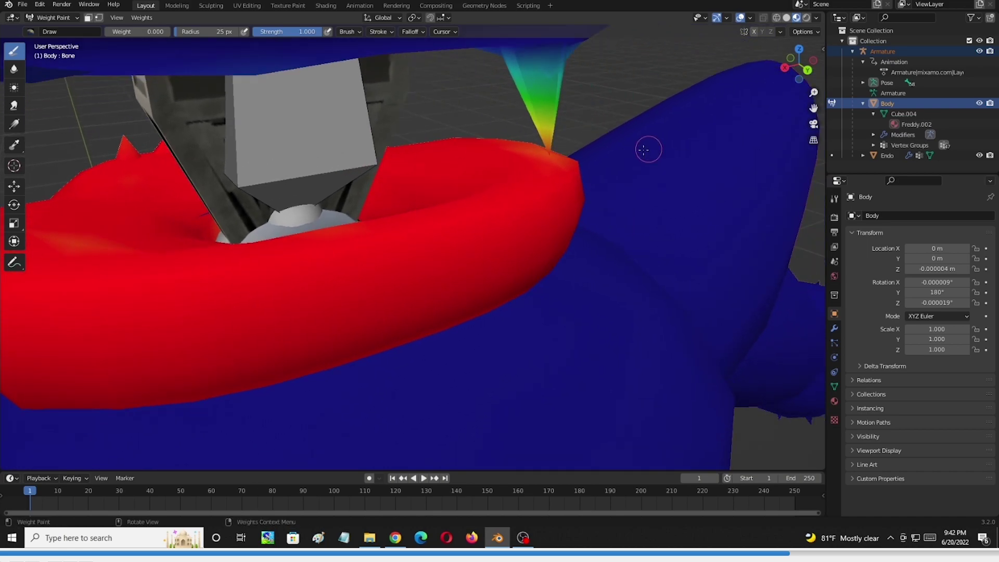
{"action": "scroll", "coordinate": [626, 162], "scroll_direction": "up", "scroll_amount": 5}
{"action": "scroll", "coordinate": [599, 140], "scroll_direction": "down", "scroll_amount": 5}
{"action": "scroll", "coordinate": [529, 103], "scroll_direction": "up", "scroll_amount": 3}
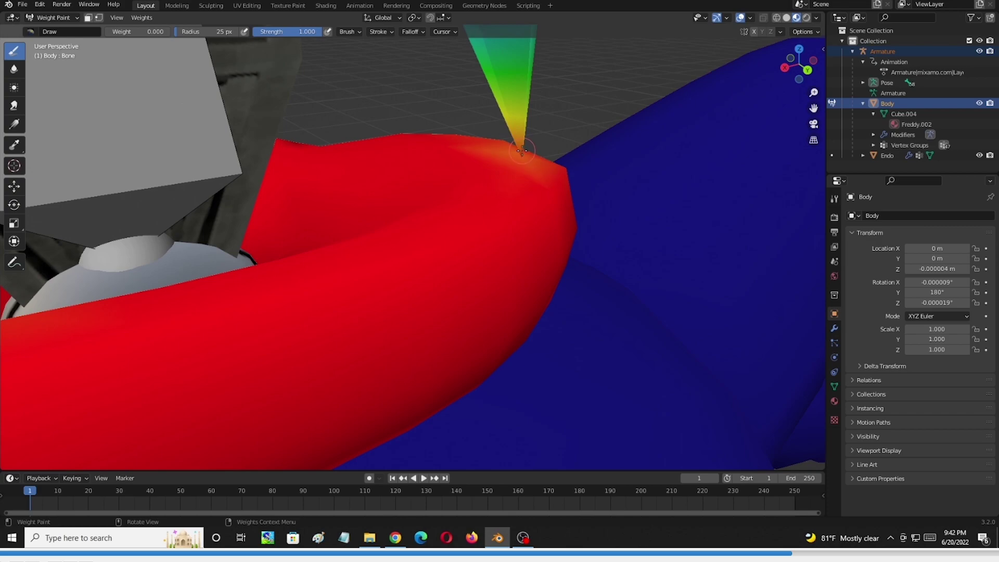
{"action": "scroll", "coordinate": [517, 119], "scroll_direction": "down", "scroll_amount": 3}
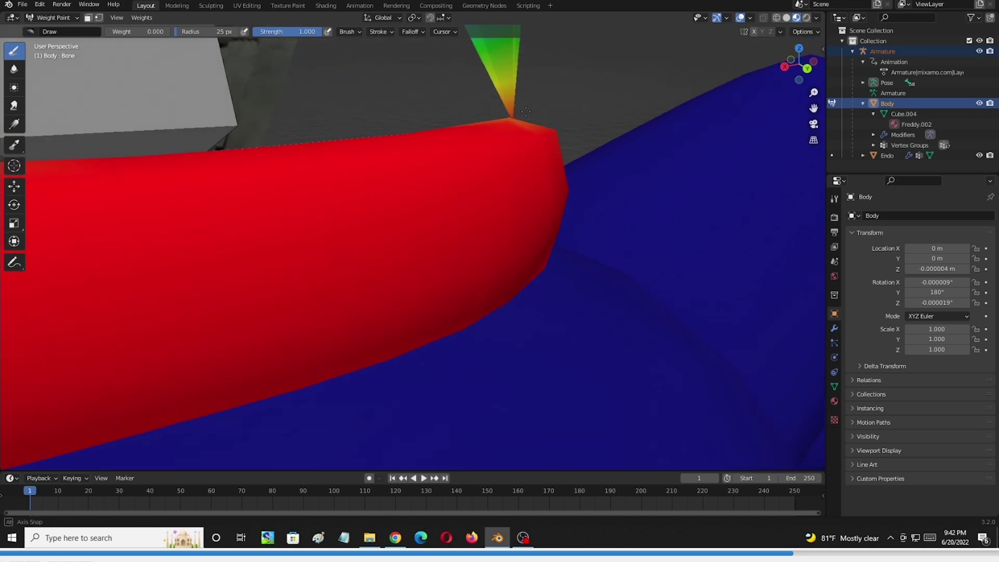
Try to erase the weight at the point where the last stretched strip meets the rear of the lower jaw.
{"action": "left_click", "coordinate": [510, 114]}
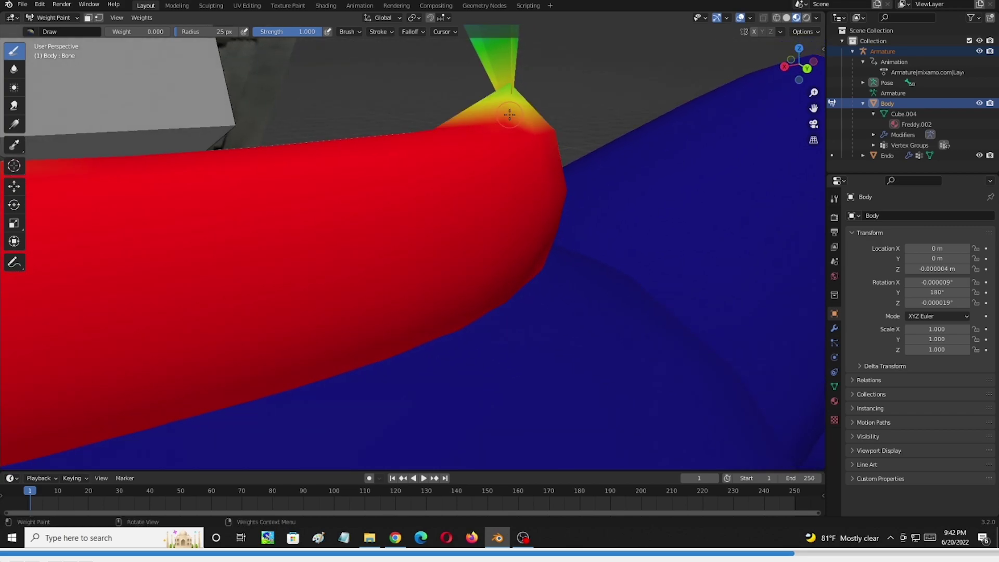
{"action": "key", "text": "ctrl+z"}
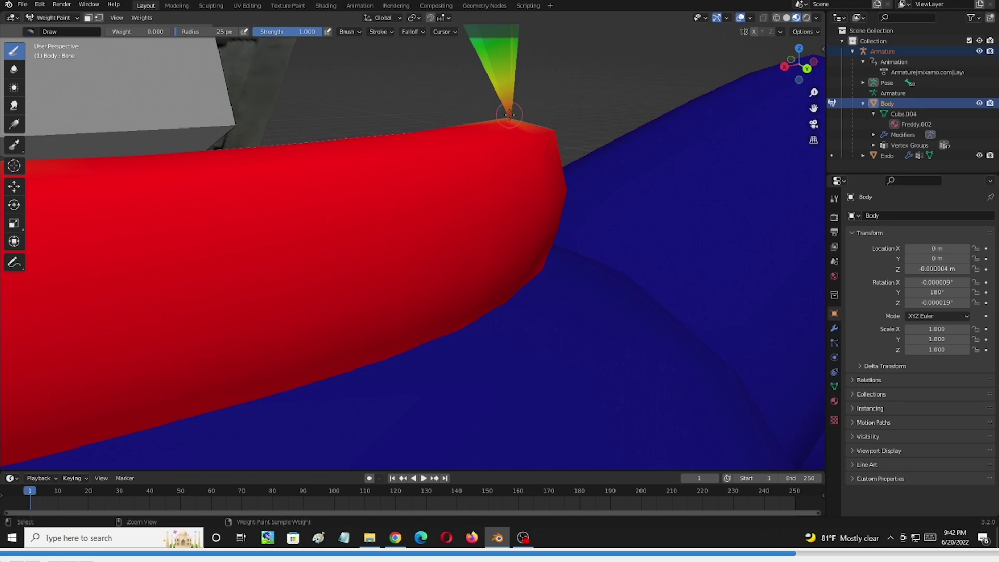
{"action": "left_click", "coordinate": [510, 112]}
{"action": "key", "text": "ctrl+z"}
{"action": "middle_click_drag", "start_coordinate": [548, 125], "coordinate": [498, 195]}
{"action": "scroll", "coordinate": [359, 223], "scroll_direction": "up", "scroll_amount": 8}
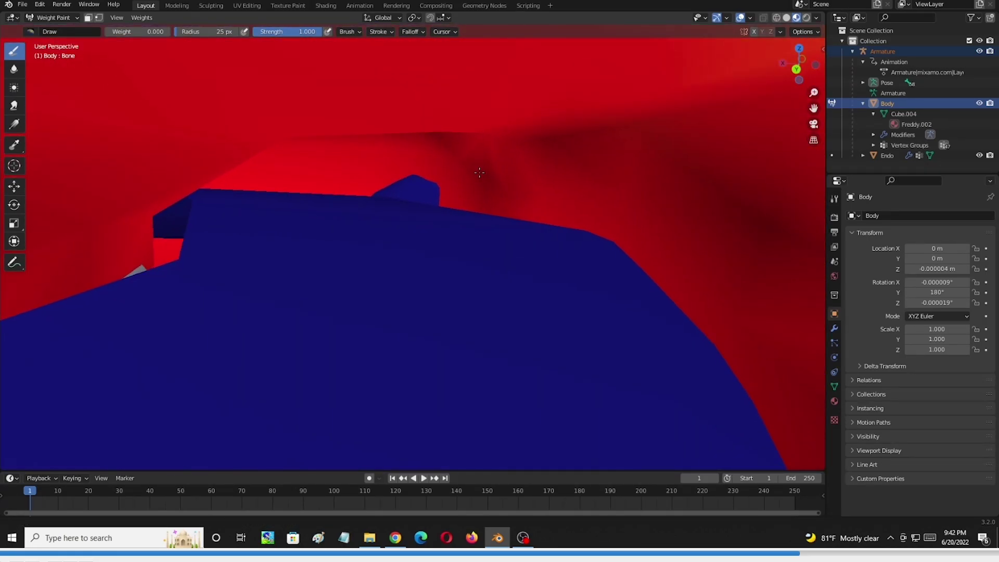
Erase the jaw bone's weight at the tip of the last stretched strip reaching down to the rear of the lower jaw.
{"action": "mouse_move", "coordinate": [479, 172]}
{"action": "middle_mouse_down"}
{"action": "mouse_move", "coordinate": [491, 196]}
{"action": "mouse_move", "coordinate": [437, 256]}
{"action": "mouse_move", "coordinate": [449, 233]}
{"action": "mouse_move", "coordinate": [458, 239]}
{"action": "middle_mouse_up"}
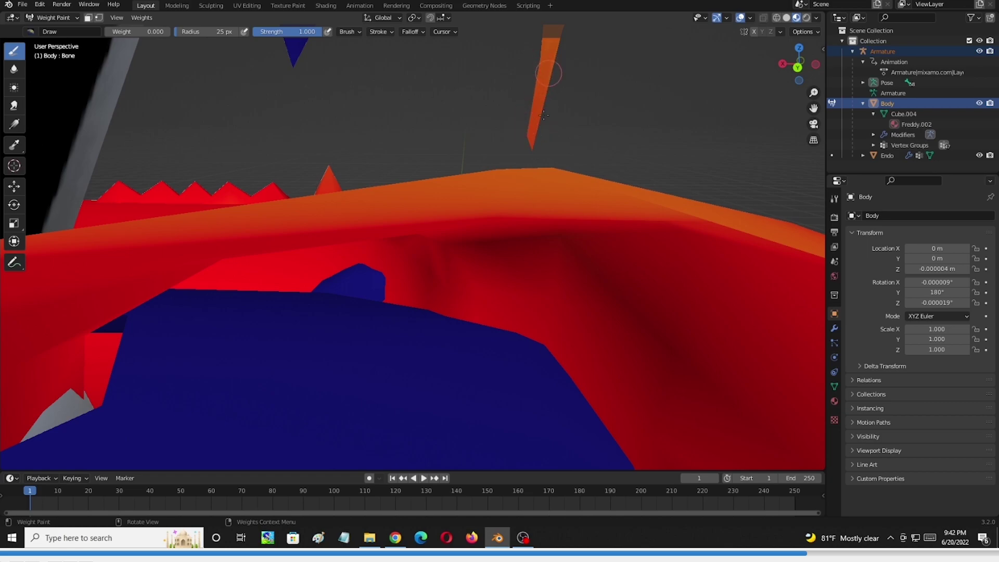
{"action": "scroll", "coordinate": [538, 137], "scroll_direction": "up", "scroll_amount": 6}
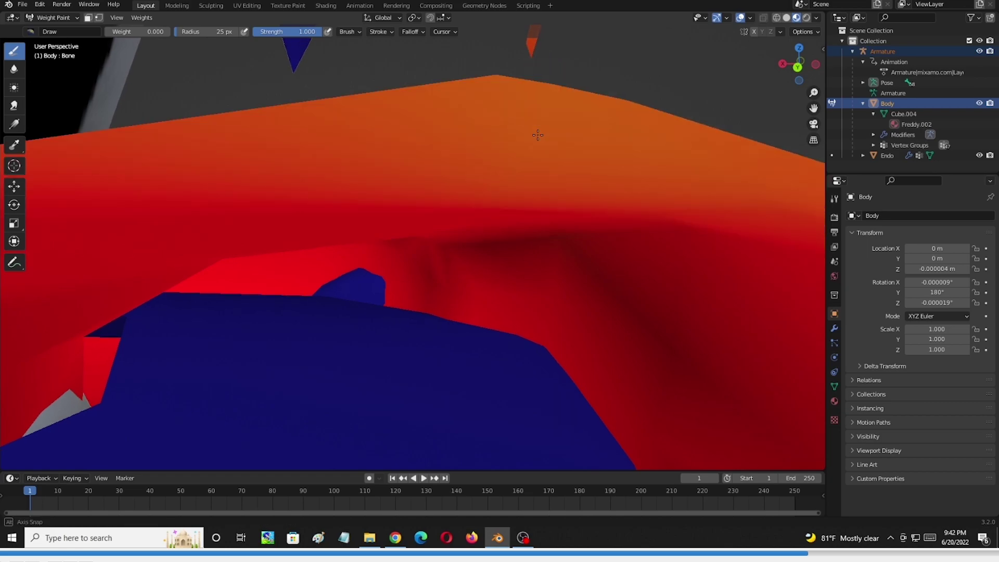
{"action": "middle_click_drag", "start_coordinate": [517, 168], "coordinate": [441, 277]}
{"action": "scroll", "coordinate": [473, 284], "scroll_direction": "down", "scroll_amount": 5}
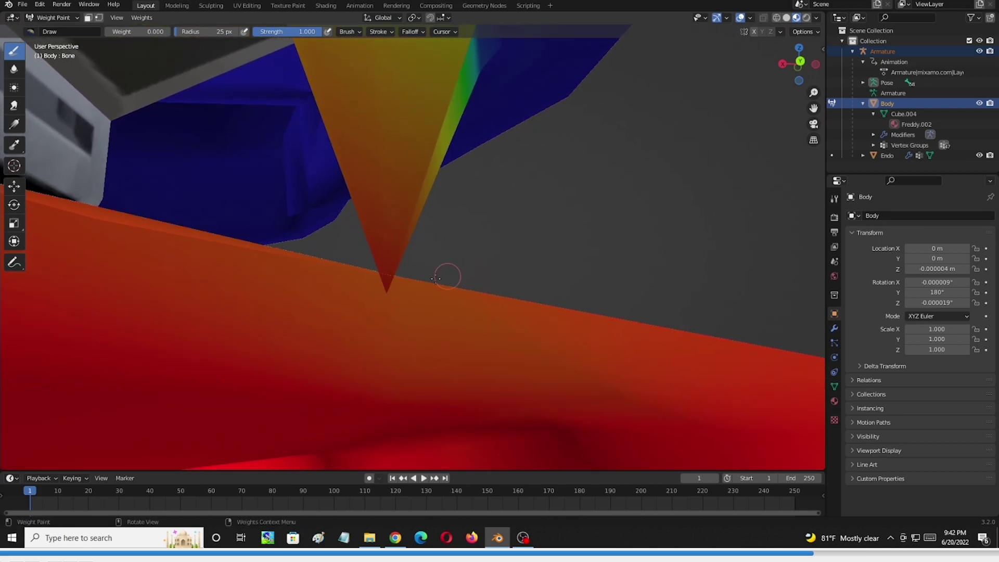
{"action": "left_click", "coordinate": [390, 285]}
{"action": "middle_click_drag", "start_coordinate": [457, 203], "coordinate": [461, 237]}
{"action": "left_click_drag", "start_coordinate": [509, 296], "coordinate": [516, 333]}
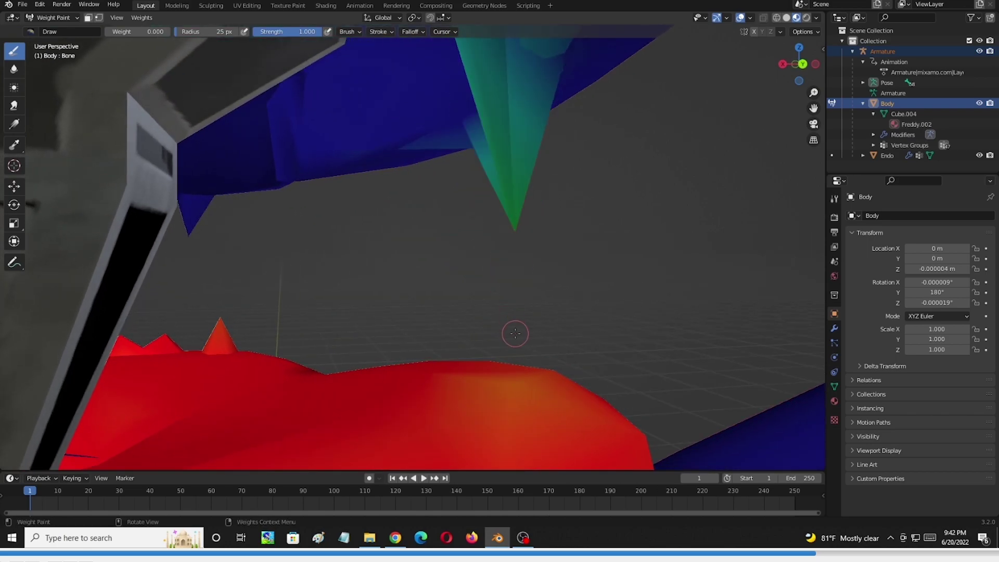
Erase the remaining jaw bone weight from the shortened spike hanging off the rear edge of the upper mouth.
{"action": "middle_click_drag", "start_coordinate": [544, 234], "coordinate": [420, 252]}
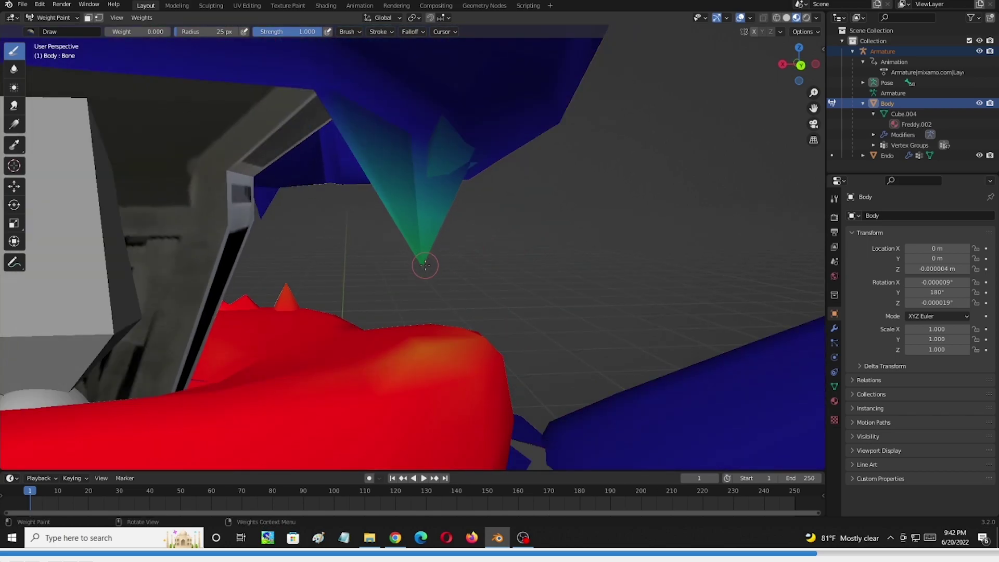
{"action": "mouse_move", "coordinate": [425, 257]}
{"action": "left_mouse_down"}
{"action": "mouse_move", "coordinate": [412, 272]}
{"action": "mouse_move", "coordinate": [422, 249]}
{"action": "left_mouse_up"}
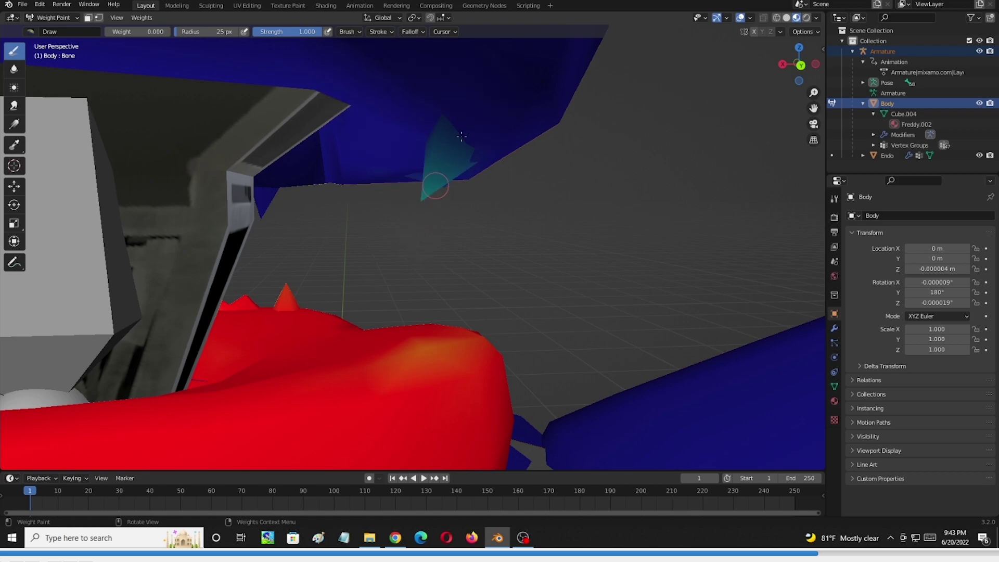
{"action": "left_click_drag", "start_coordinate": [451, 165], "coordinate": [416, 209]}
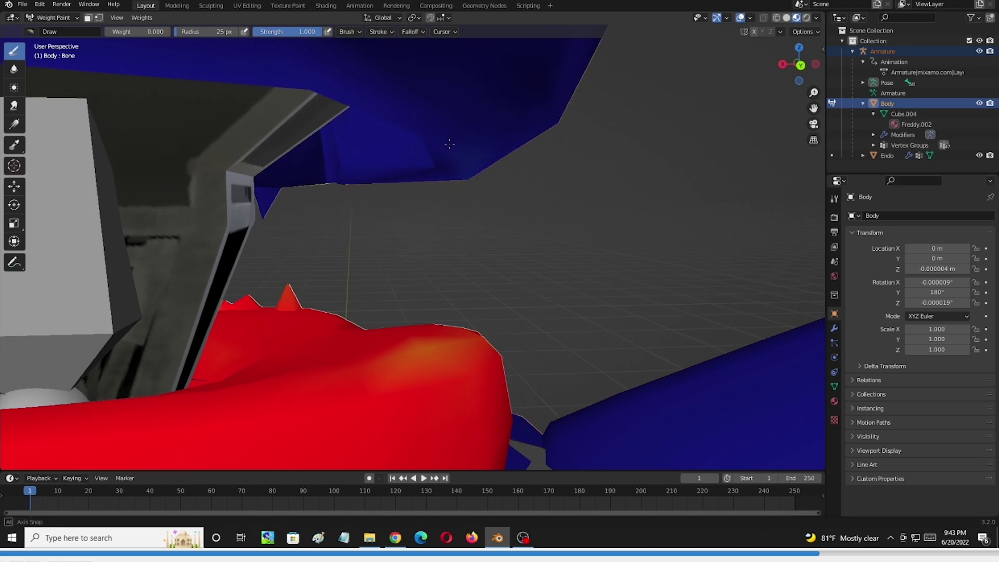
Erase the leftover jaw bone weight from the lightly tinted upper fang at the front of the muzzle.
{"action": "middle_click_drag", "start_coordinate": [450, 144], "coordinate": [420, 145]}
{"action": "middle_click_drag", "start_coordinate": [250, 105], "coordinate": [438, 174]}
{"action": "middle_click_drag", "start_coordinate": [319, 179], "coordinate": [405, 211]}
{"action": "middle_click_drag", "start_coordinate": [328, 207], "coordinate": [574, 148]}
{"action": "middle_click_drag", "start_coordinate": [564, 186], "coordinate": [441, 91]}
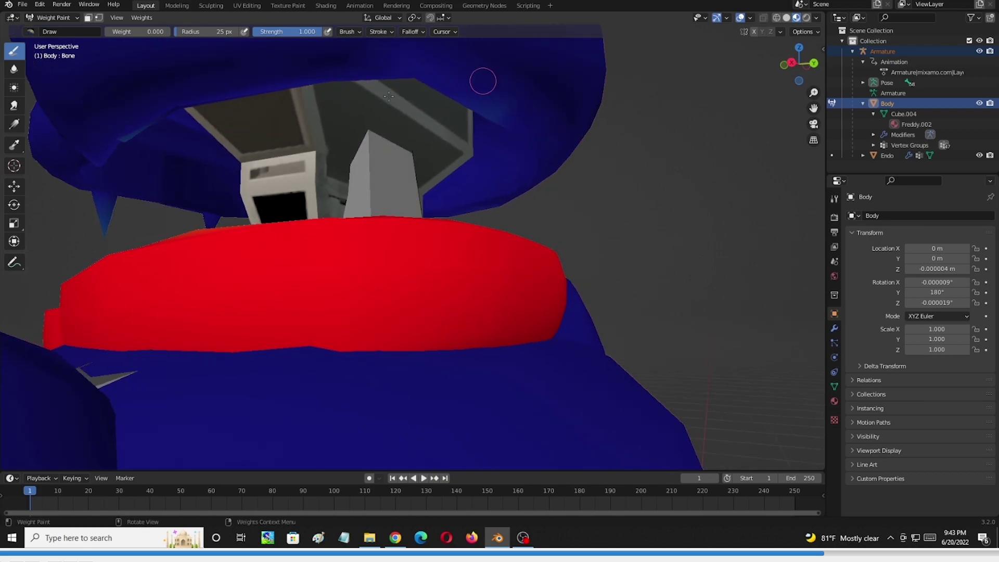
{"action": "middle_click_drag", "start_coordinate": [140, 140], "coordinate": [537, 118]}
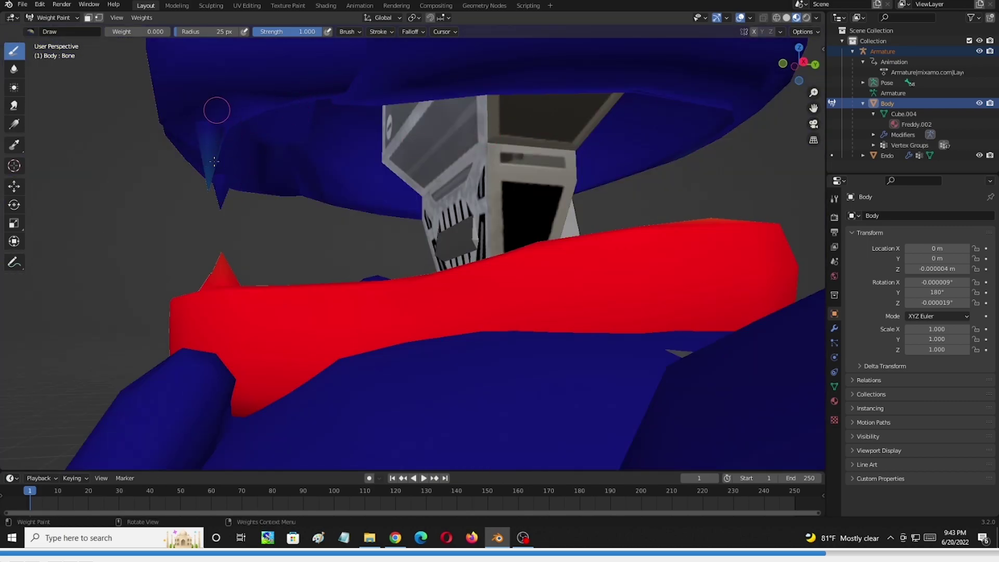
{"action": "middle_click_drag", "start_coordinate": [250, 141], "coordinate": [503, 160]}
{"action": "scroll", "coordinate": [502, 160], "scroll_direction": "up", "scroll_amount": 6}
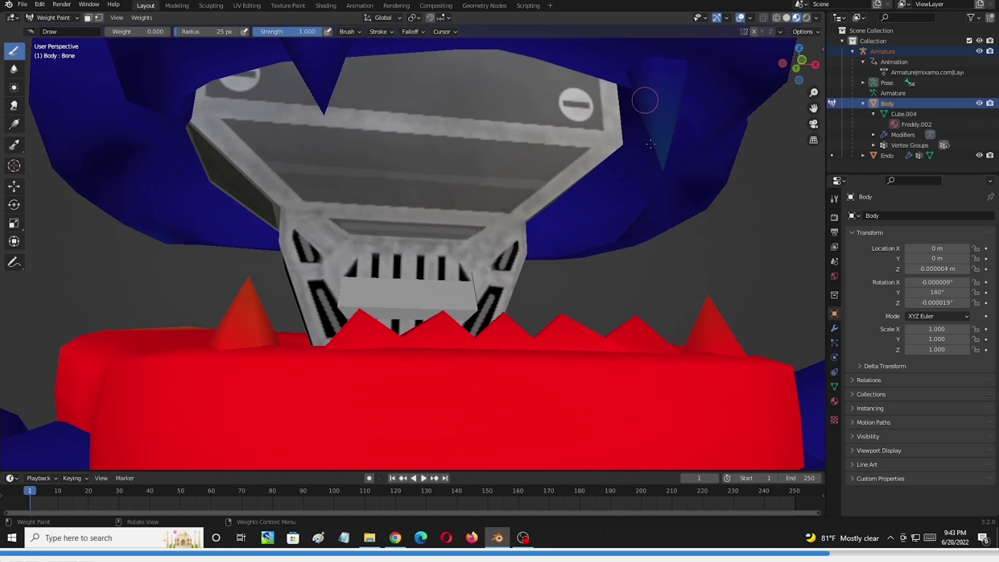
{"action": "left_click_drag", "start_coordinate": [675, 84], "coordinate": [644, 138]}
{"action": "middle_click_drag", "start_coordinate": [626, 73], "coordinate": [618, 136]}
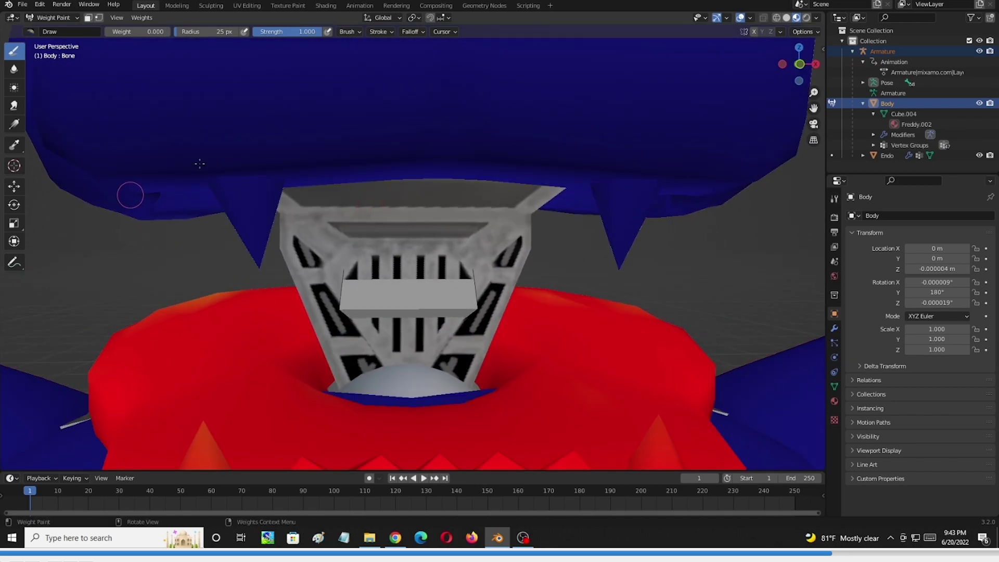
Set the brush weight to 1.000 and radius to 50 px, and paint the weaker spots on the lower teeth and jaw side.
{"action": "scroll", "coordinate": [161, 136], "scroll_direction": "down", "scroll_amount": 3}
{"action": "middle_click_drag", "start_coordinate": [271, 192], "coordinate": [500, 160]}
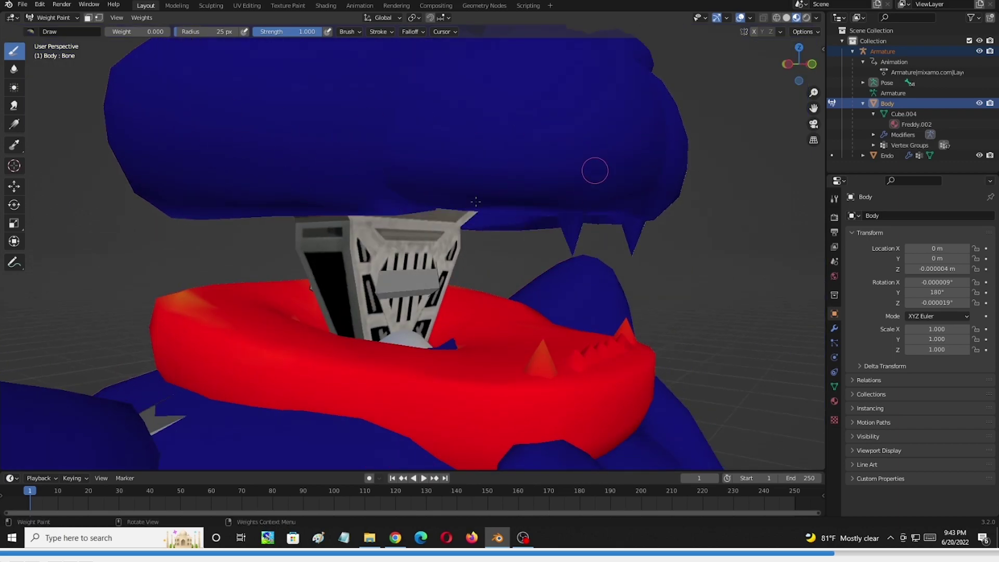
{"action": "middle_click_drag", "start_coordinate": [367, 120], "coordinate": [385, 95]}
{"action": "middle_click_drag", "start_coordinate": [309, 75], "coordinate": [225, 190]}
{"action": "middle_click_drag", "start_coordinate": [353, 163], "coordinate": [412, 165]}
{"action": "left_click_drag", "start_coordinate": [155, 32], "coordinate": [232, 32]}
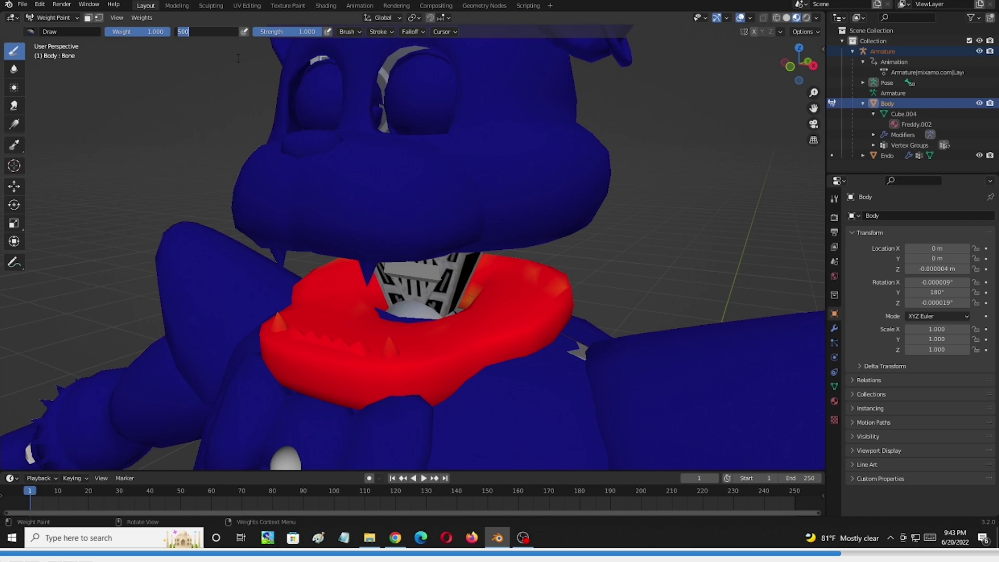
{"action": "key", "text": "Return"}
{"action": "middle_click_drag", "start_coordinate": [581, 281], "coordinate": [596, 284]}
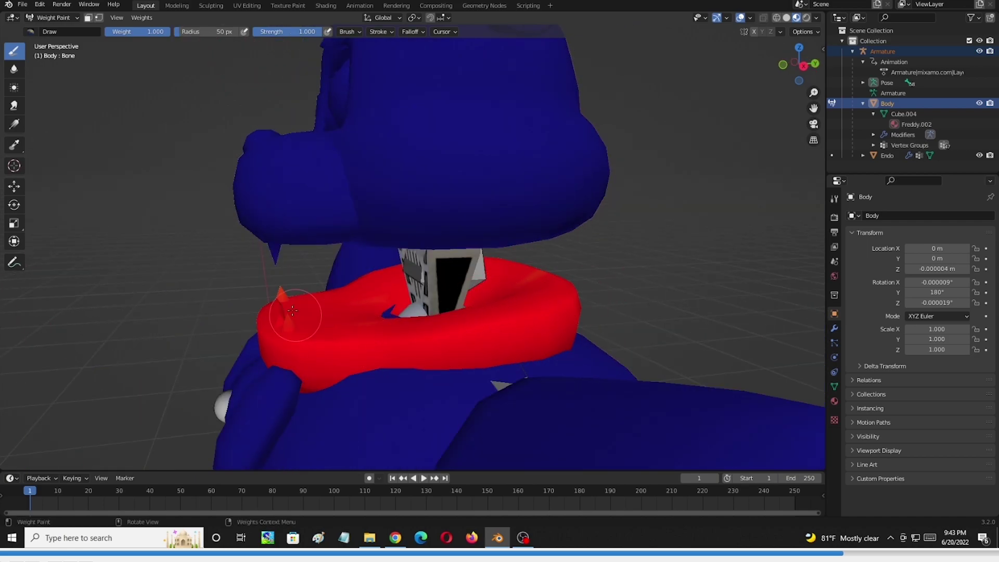
{"action": "middle_click_drag", "start_coordinate": [283, 311], "coordinate": [308, 333]}
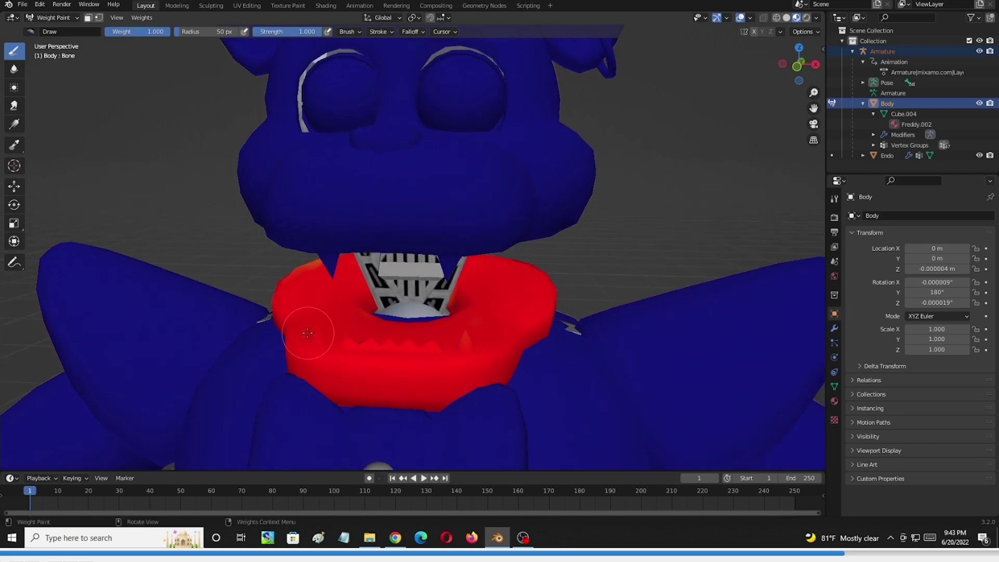
Paint full jaw bone weight over the remaining weak areas along the side and back rim of the lower jaw.
{"action": "middle_click_drag", "start_coordinate": [371, 349], "coordinate": [290, 323]}
{"action": "left_click_drag", "start_coordinate": [297, 309], "coordinate": [313, 322]}
{"action": "middle_click_drag", "start_coordinate": [342, 354], "coordinate": [309, 314]}
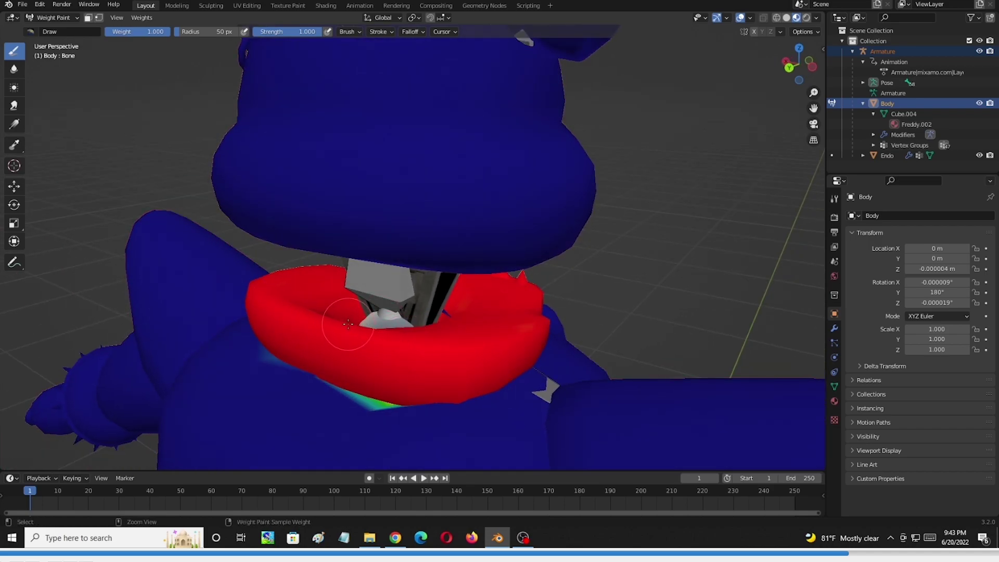
{"action": "left_click_drag", "start_coordinate": [350, 325], "coordinate": [454, 378]}
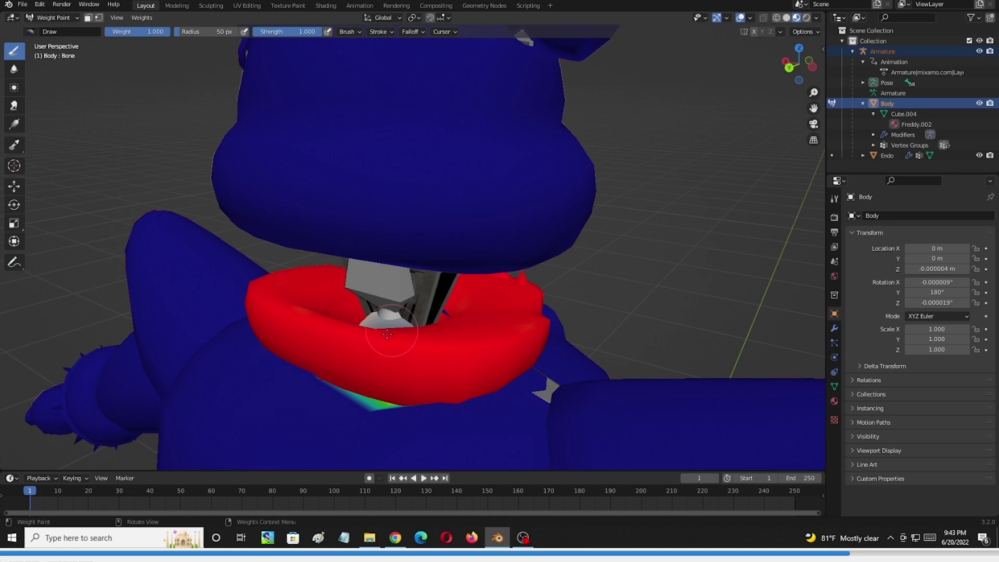
{"action": "middle_click_drag", "start_coordinate": [489, 345], "coordinate": [461, 304]}
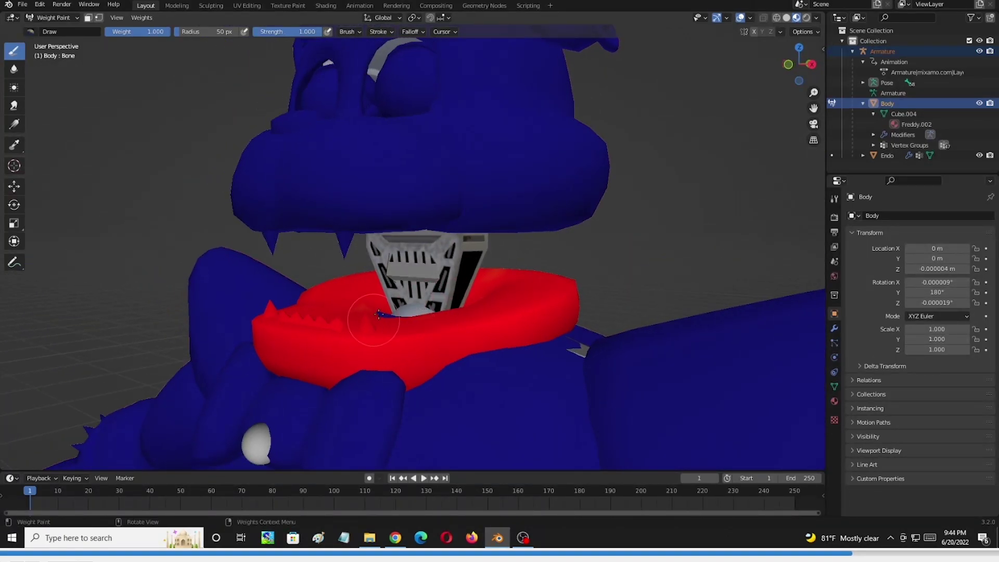
Return to Object Mode, select the armature, and switch it to Pose Mode.
{"action": "scroll", "coordinate": [374, 316], "scroll_direction": "down", "scroll_amount": 5}
{"action": "mouse_move", "coordinate": [374, 317]}
{"action": "middle_mouse_down"}
{"action": "mouse_move", "coordinate": [521, 240]}
{"action": "mouse_move", "coordinate": [324, 151]}
{"action": "middle_mouse_up"}
{"action": "left_click", "coordinate": [71, 20]}
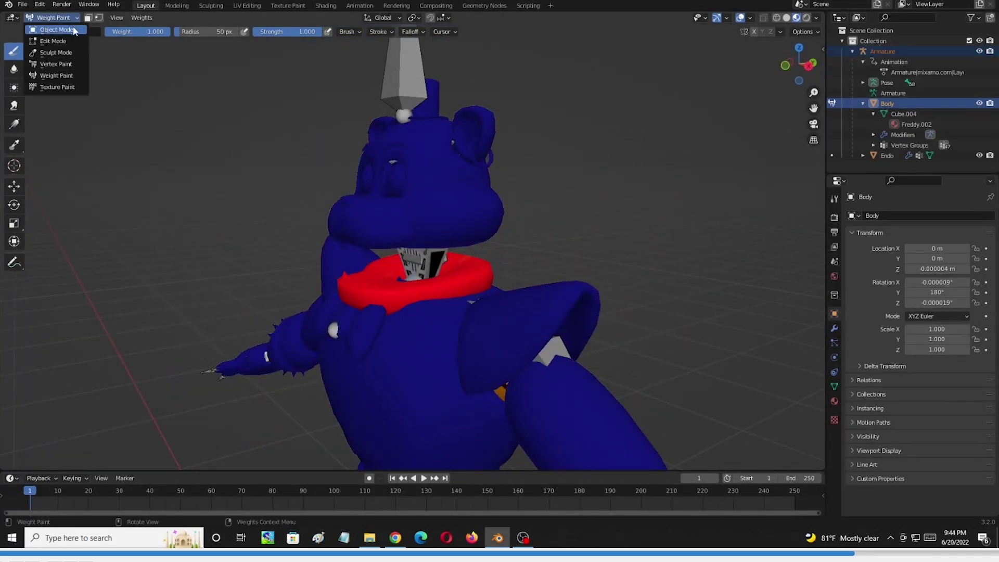
{"action": "left_click", "coordinate": [52, 30]}
{"action": "middle_click_drag", "start_coordinate": [607, 154], "coordinate": [170, 166]}
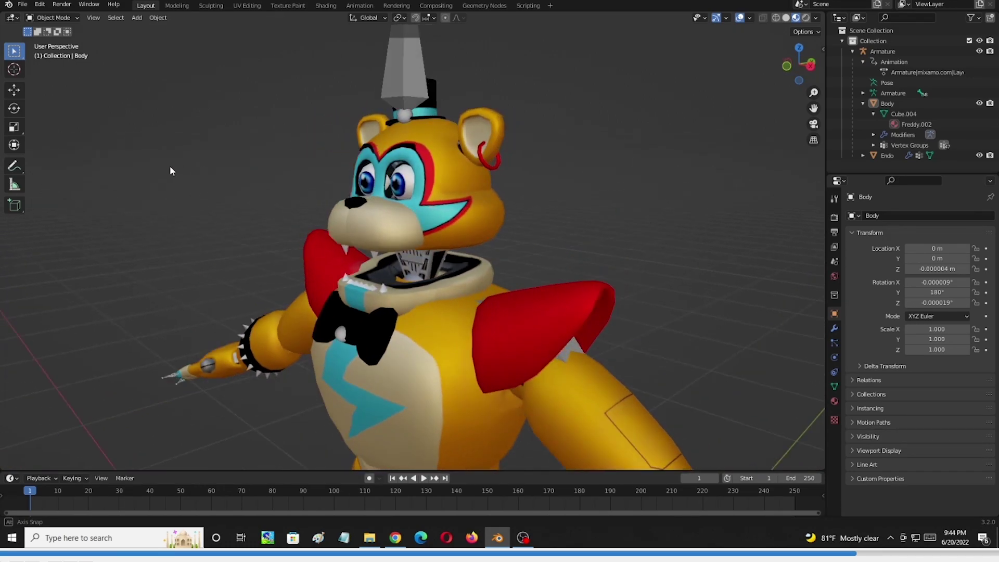
{"action": "left_click", "coordinate": [392, 88]}
{"action": "middle_click_drag", "start_coordinate": [571, 156], "coordinate": [591, 196]}
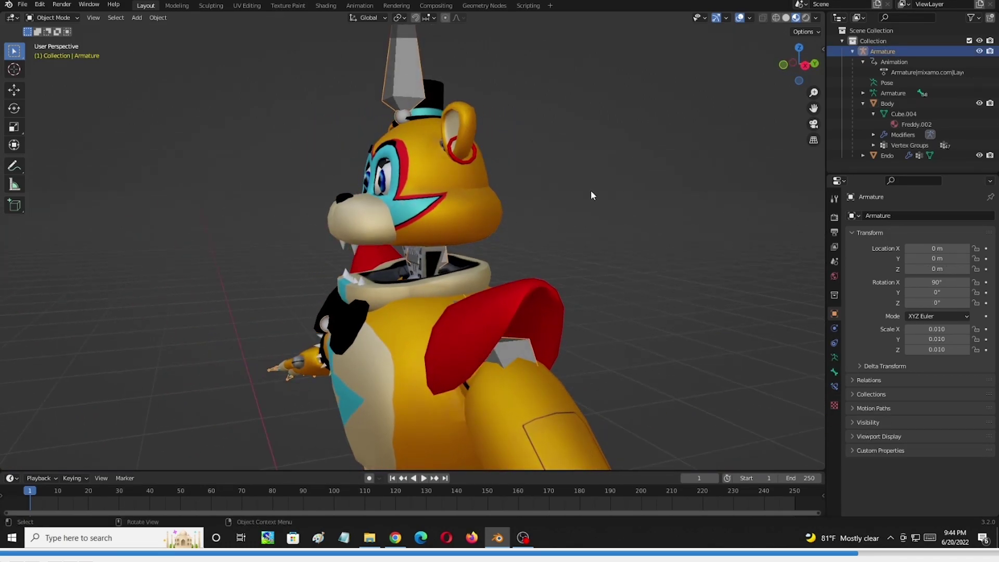
{"action": "left_click", "coordinate": [52, 17]}
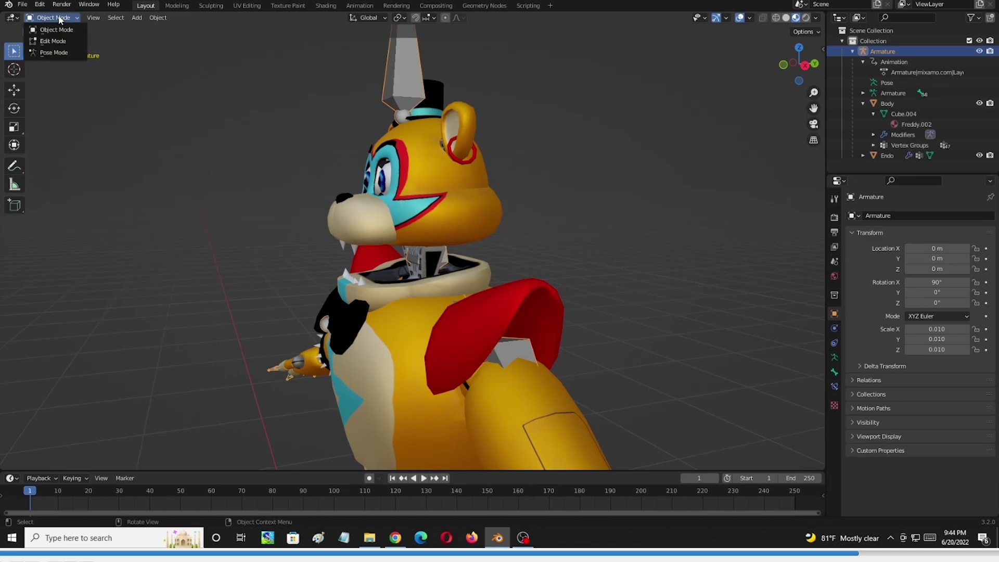
{"action": "left_click", "coordinate": [50, 51]}
Select the jaw bone and move it vertically along Z to adjust how far the lower jaw sits below the muzzle.
{"action": "scroll", "coordinate": [535, 210], "scroll_direction": "down", "scroll_amount": 2}
{"action": "left_click", "coordinate": [354, 301]}
{"action": "middle_click_drag", "start_coordinate": [613, 266], "coordinate": [464, 234]}
{"action": "key", "text": "g"}
{"action": "key", "text": "z"}
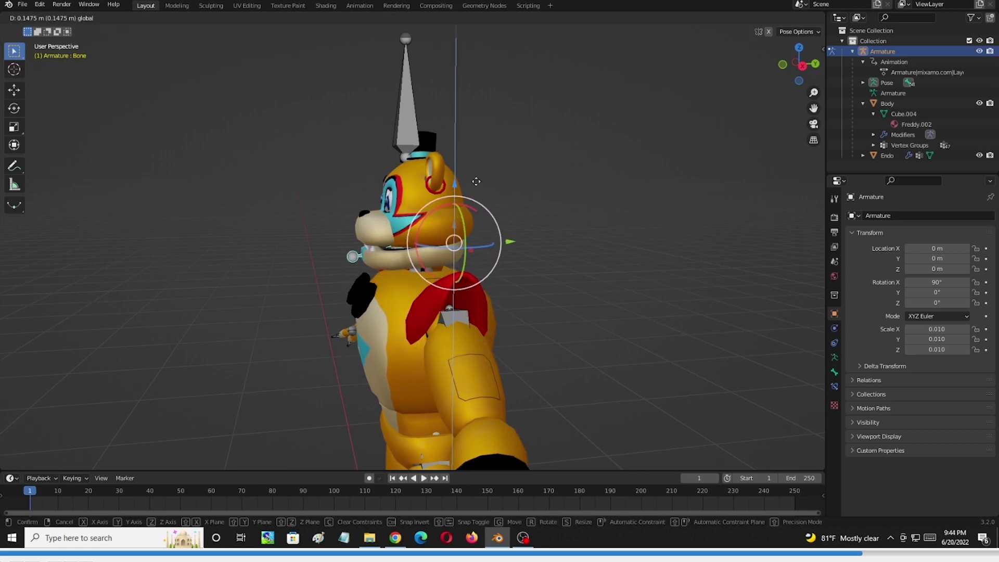
{"action": "left_click", "coordinate": [585, 211]}
{"action": "mouse_move", "coordinate": [585, 212]}
{"action": "middle_mouse_down"}
{"action": "mouse_move", "coordinate": [591, 222]}
{"action": "mouse_move", "coordinate": [586, 211]}
{"action": "mouse_move", "coordinate": [567, 219]}
{"action": "middle_mouse_up"}
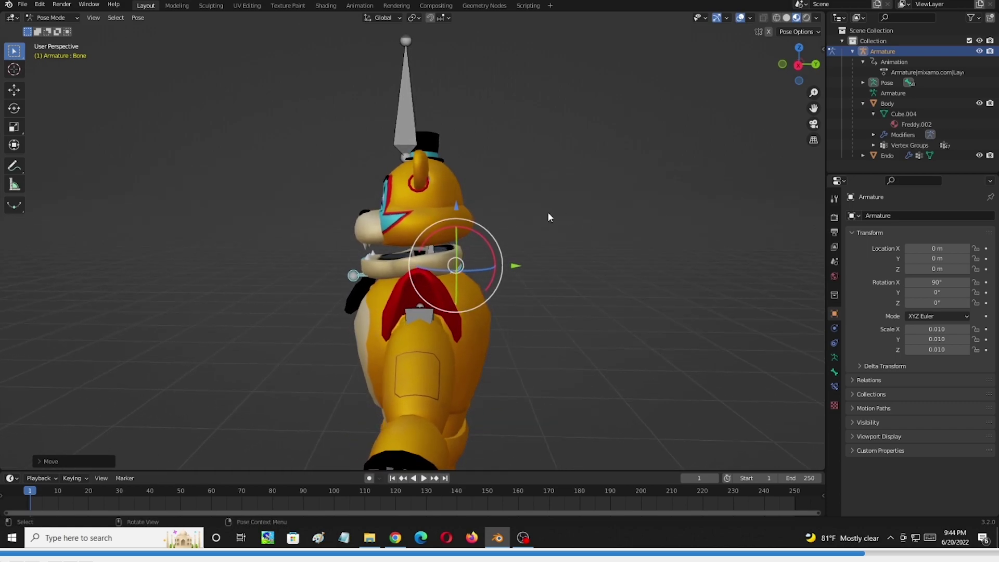
{"action": "key", "text": "g"}
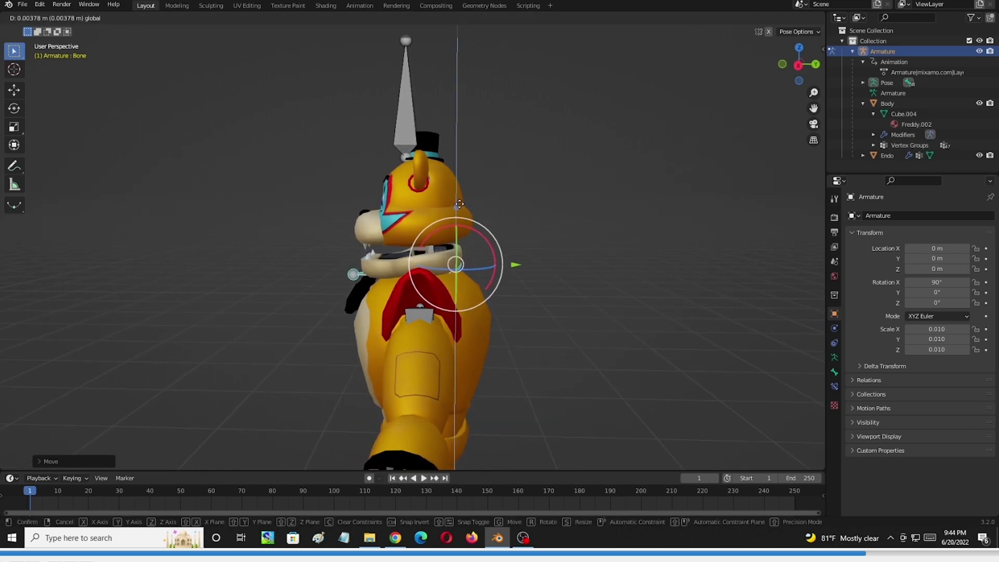
{"action": "left_click", "coordinate": [467, 211]}
Rotate the jaw bone in the side view and about the X axis to swing the mouth open.
{"action": "key", "text": "r"}
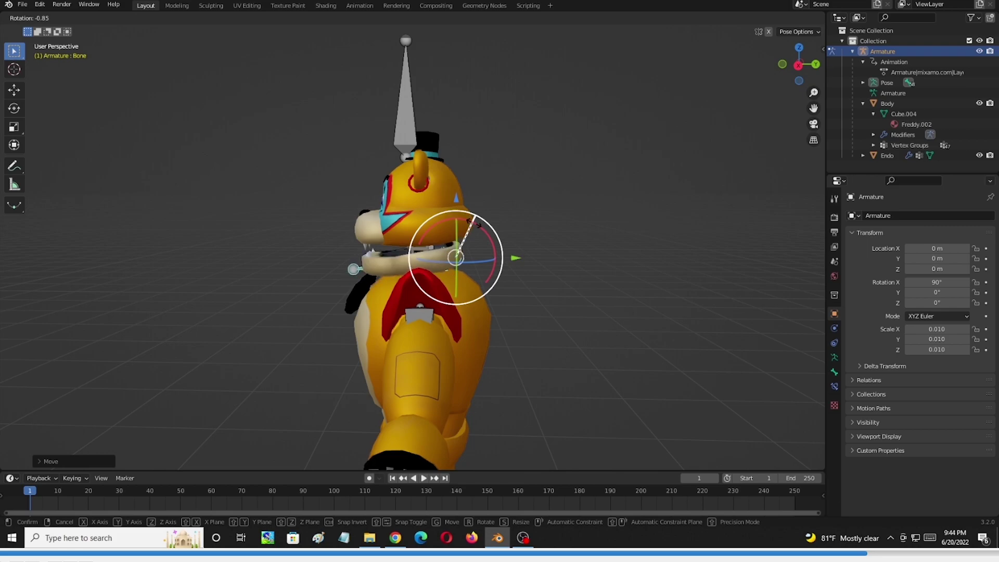
{"action": "left_click", "coordinate": [457, 197]}
{"action": "middle_click_drag", "start_coordinate": [457, 195], "coordinate": [483, 208]}
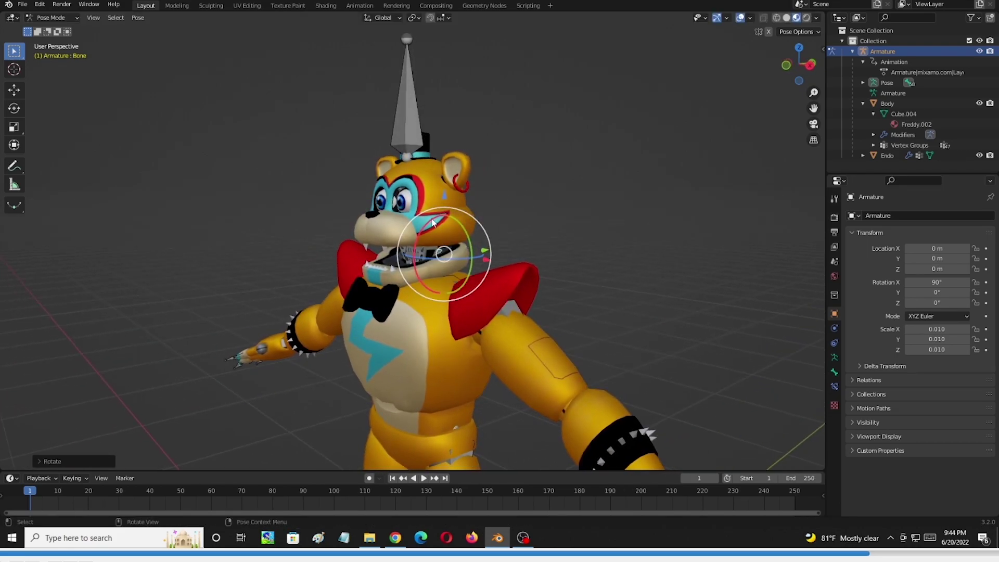
{"action": "key", "text": "r"}
{"action": "key", "text": "x"}
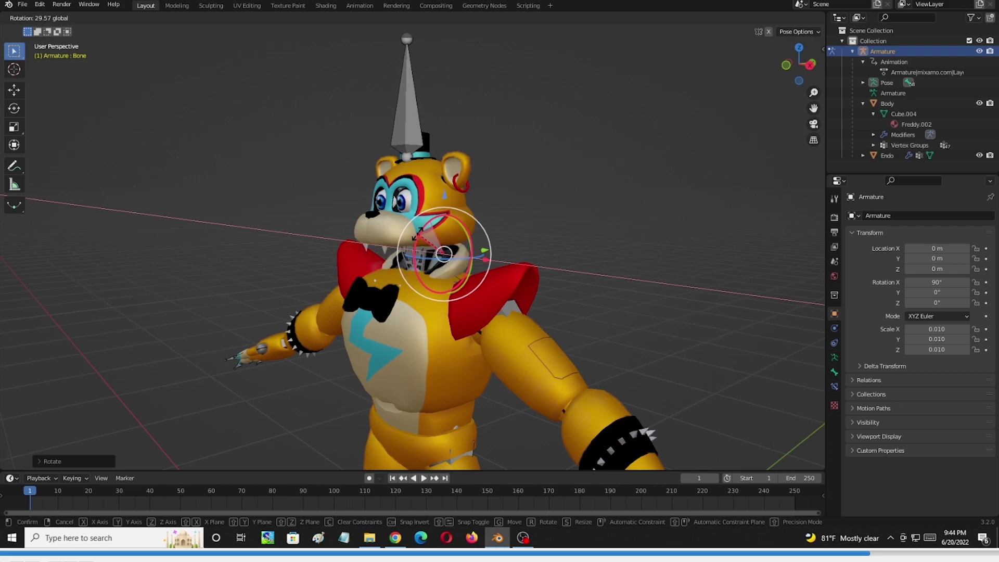
{"action": "left_click", "coordinate": [437, 232]}
Move the jaw bone forward along Y and rotate it to level the lower jaw.
{"action": "middle_click_drag", "start_coordinate": [548, 208], "coordinate": [464, 229]}
{"action": "key", "text": "g"}
{"action": "key", "text": "y"}
{"action": "left_click", "coordinate": [457, 259]}
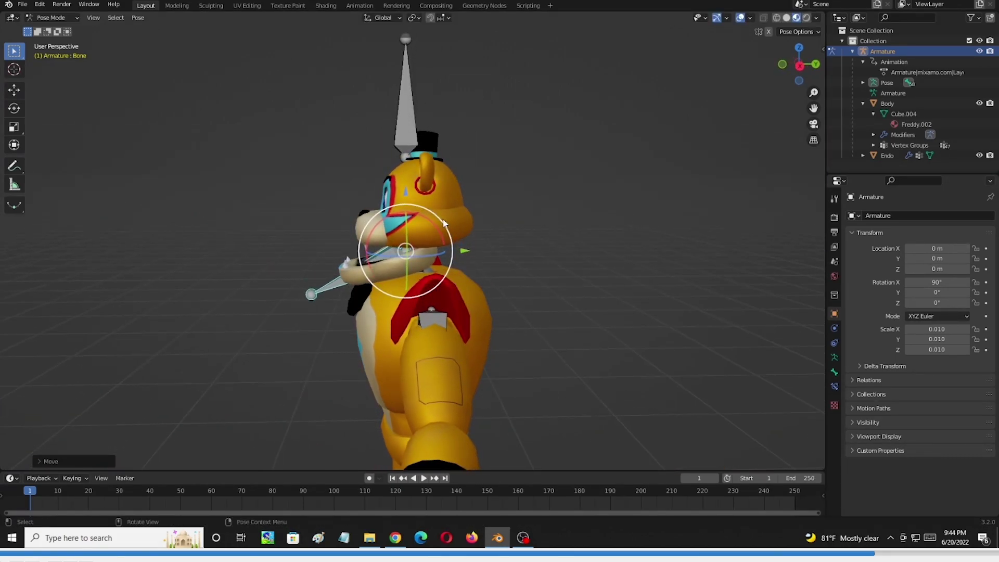
{"action": "key", "text": "r"}
{"action": "left_click", "coordinate": [476, 252]}
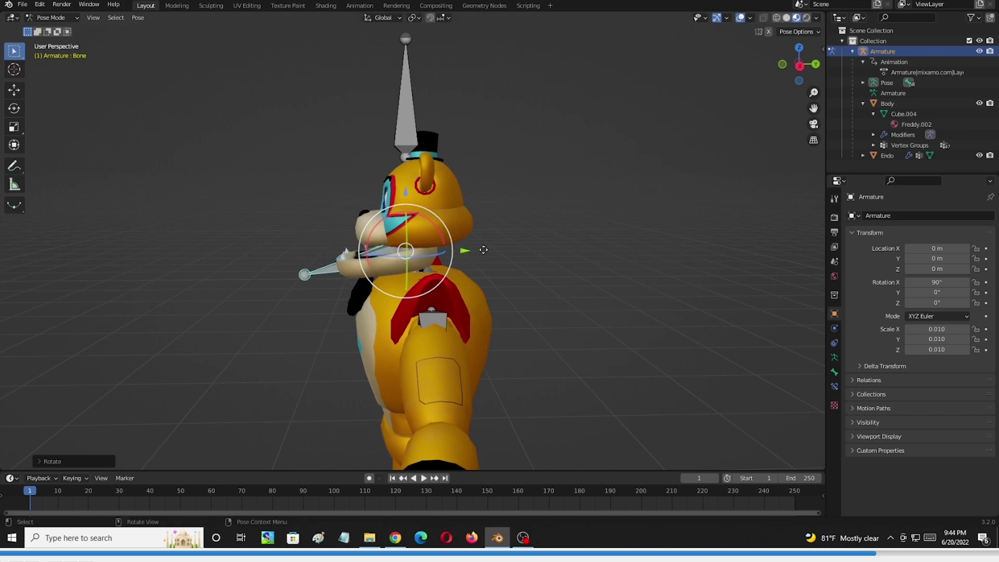
Move the jaw bone back along Y under the head and rotate it into a slightly open mouth pose.
{"action": "key", "text": "g"}
{"action": "key", "text": "y"}
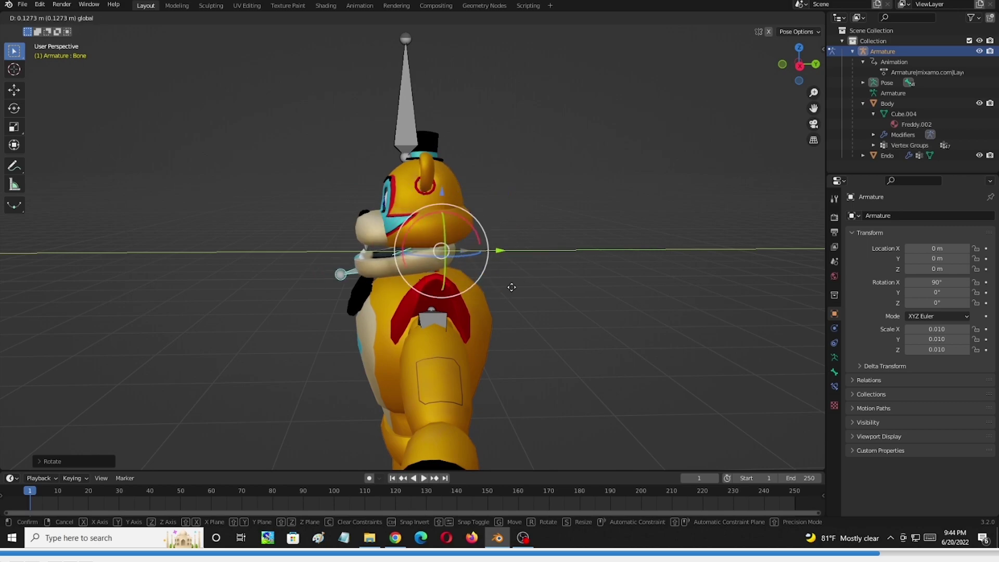
{"action": "left_click", "coordinate": [515, 286]}
{"action": "key", "text": "r"}
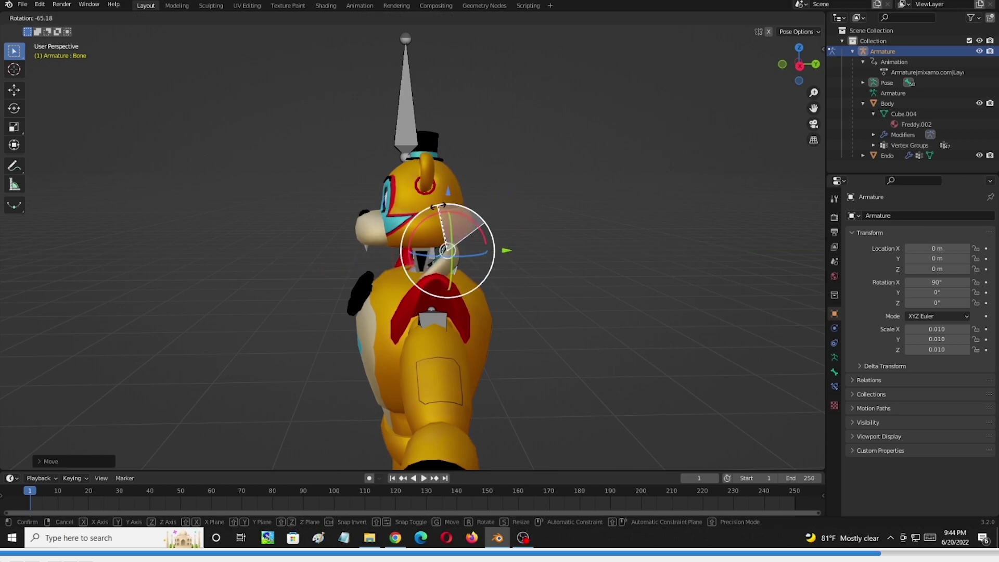
{"action": "left_click", "coordinate": [572, 172]}
Select all bones, clear the selection, and examine the posed mouth from the front.
{"action": "middle_click_drag", "start_coordinate": [573, 169], "coordinate": [530, 199]}
{"action": "scroll", "coordinate": [531, 198], "scroll_direction": "down", "scroll_amount": 2}
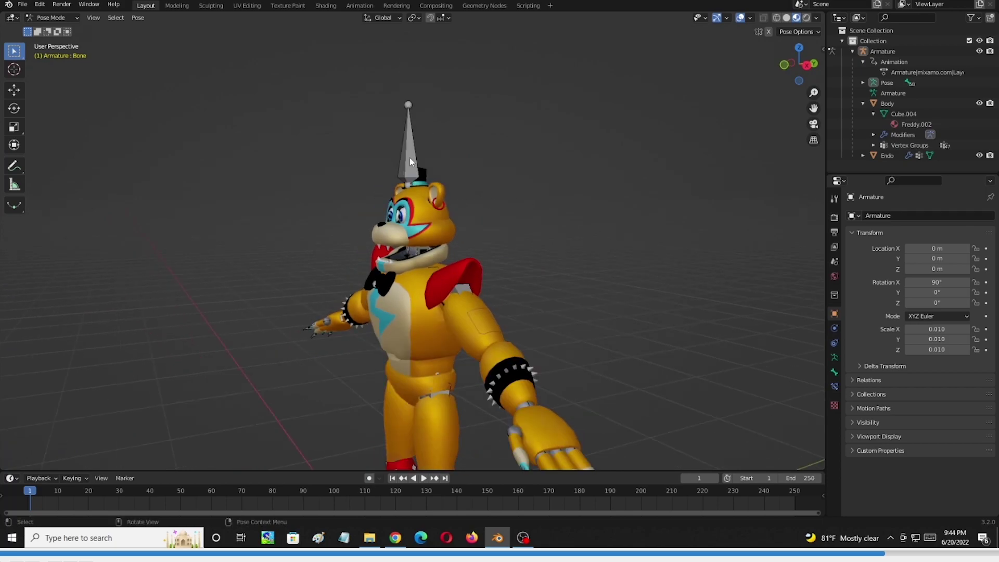
{"action": "key", "text": "a"}
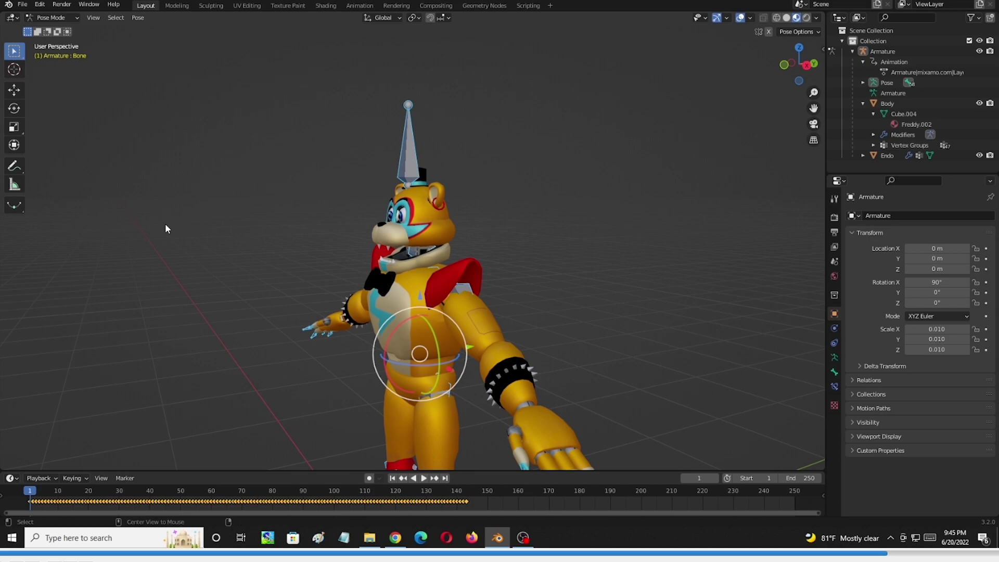
{"action": "left_click", "coordinate": [269, 222]}
{"action": "middle_click_drag", "start_coordinate": [268, 223], "coordinate": [346, 217]}
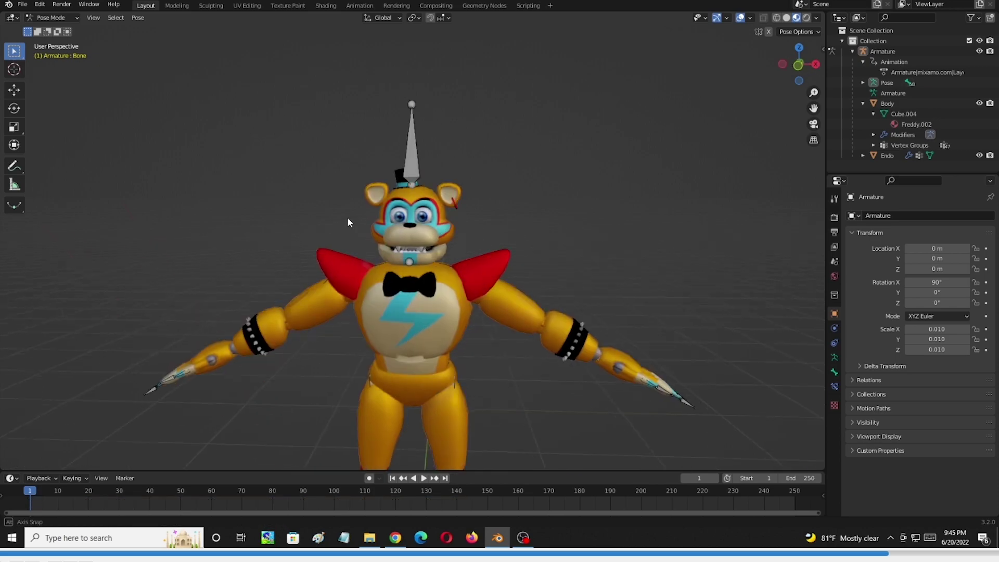
Return to Object Mode and play the animation to check the rigged character's motion from several angles.
{"action": "left_click", "coordinate": [67, 17]}
{"action": "left_click", "coordinate": [50, 32]}
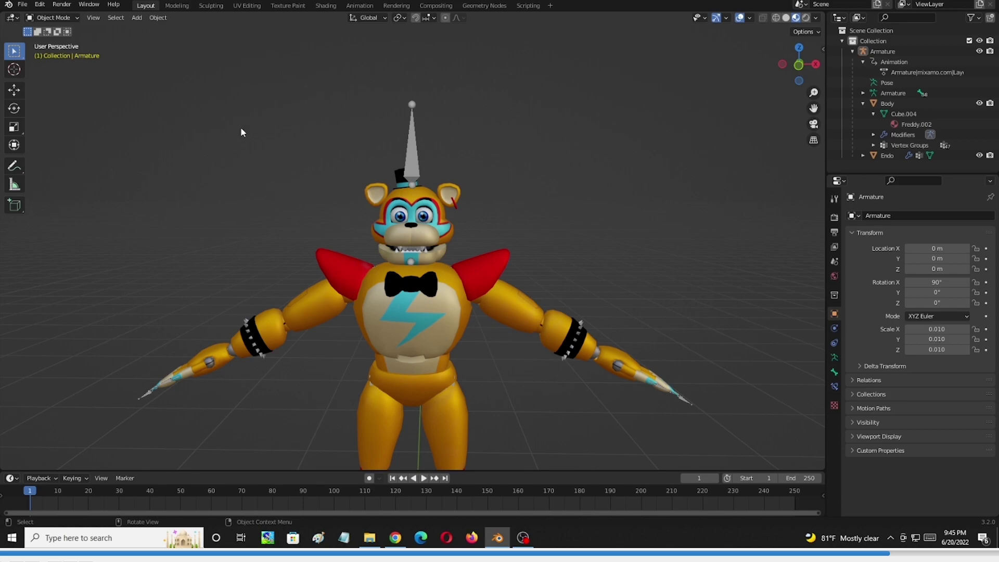
{"action": "middle_click_drag", "start_coordinate": [524, 172], "coordinate": [509, 178]}
{"action": "middle_click_drag", "start_coordinate": [510, 350], "coordinate": [495, 310]}
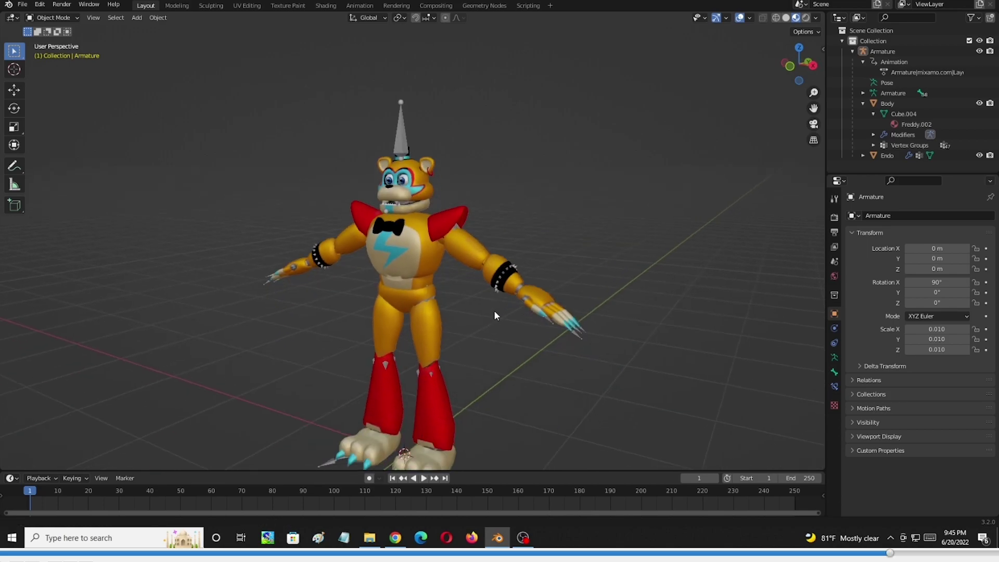
{"action": "left_click", "coordinate": [424, 479]}
{"action": "key", "text": "Escape"}
{"action": "middle_click_drag", "start_coordinate": [364, 416], "coordinate": [308, 307]}
{"action": "middle_click_drag", "start_coordinate": [252, 226], "coordinate": [276, 240]}
Select the armature, put it in Pose Mode, and select the jaw bone.
{"action": "left_click", "coordinate": [317, 189]}
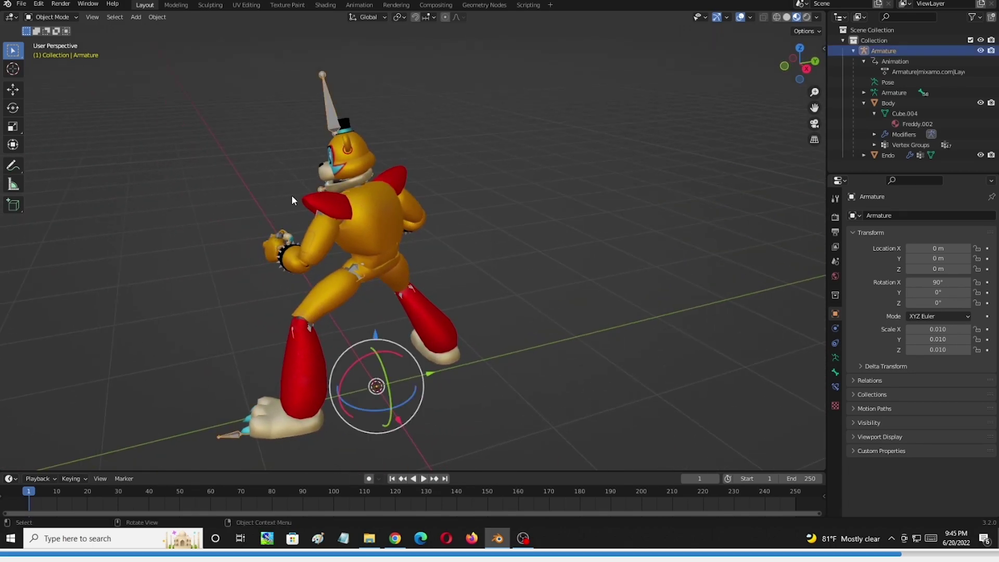
{"action": "left_click", "coordinate": [62, 17]}
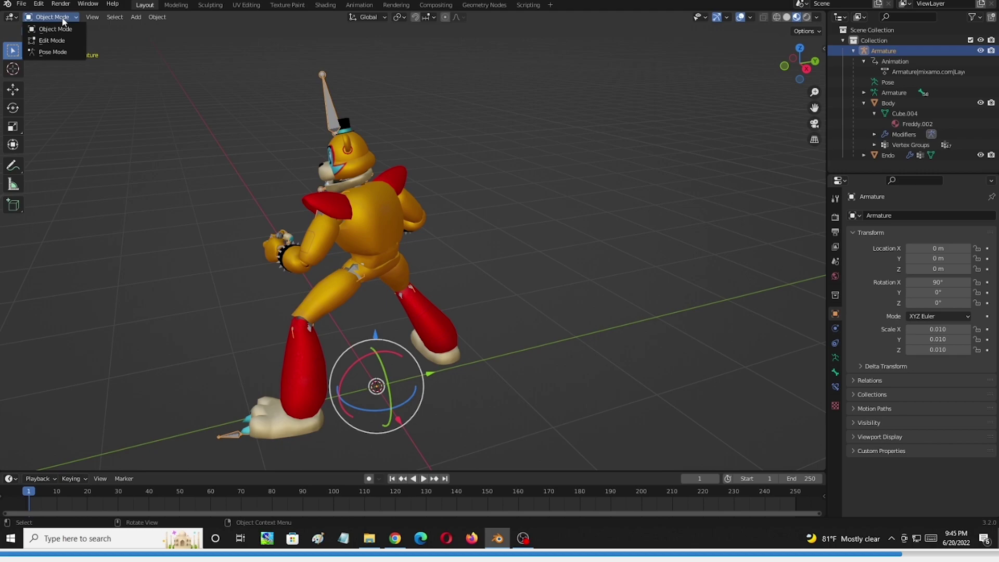
{"action": "left_click", "coordinate": [57, 52]}
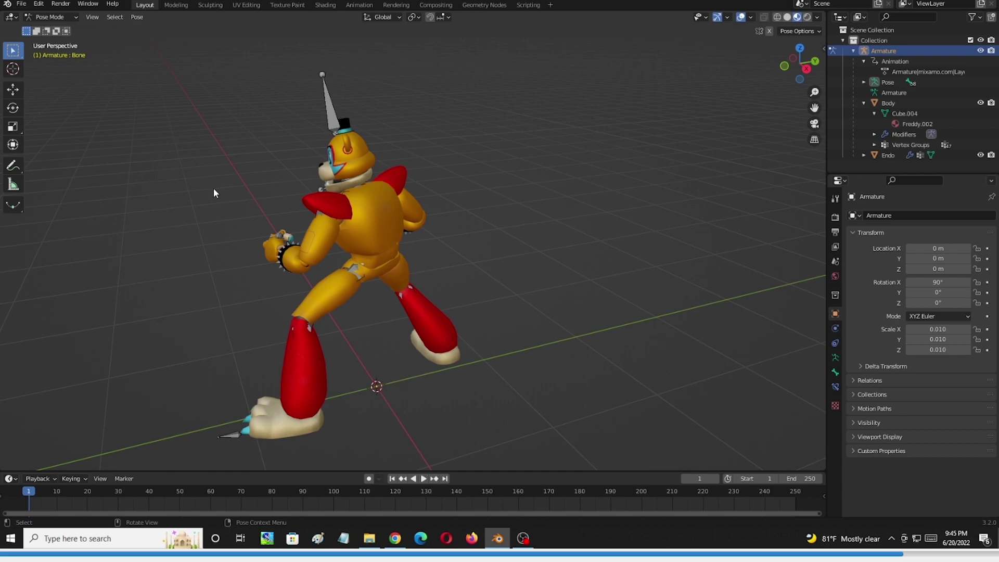
{"action": "middle_click_drag", "start_coordinate": [216, 192], "coordinate": [431, 246]}
{"action": "scroll", "coordinate": [446, 140], "scroll_direction": "up", "scroll_amount": 4}
{"action": "left_click", "coordinate": [378, 239]}
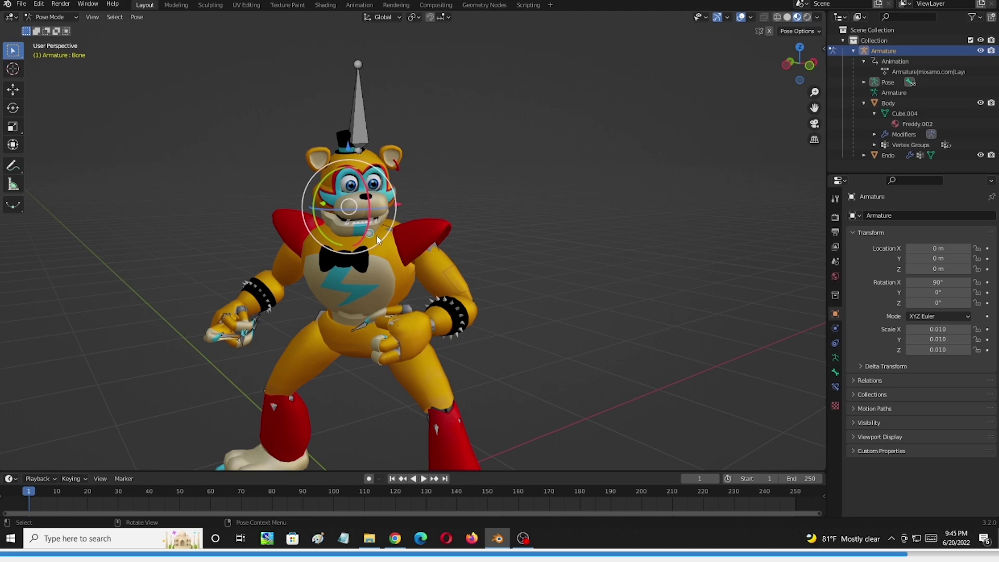
{"action": "middle_click_drag", "start_coordinate": [378, 239], "coordinate": [467, 255]}
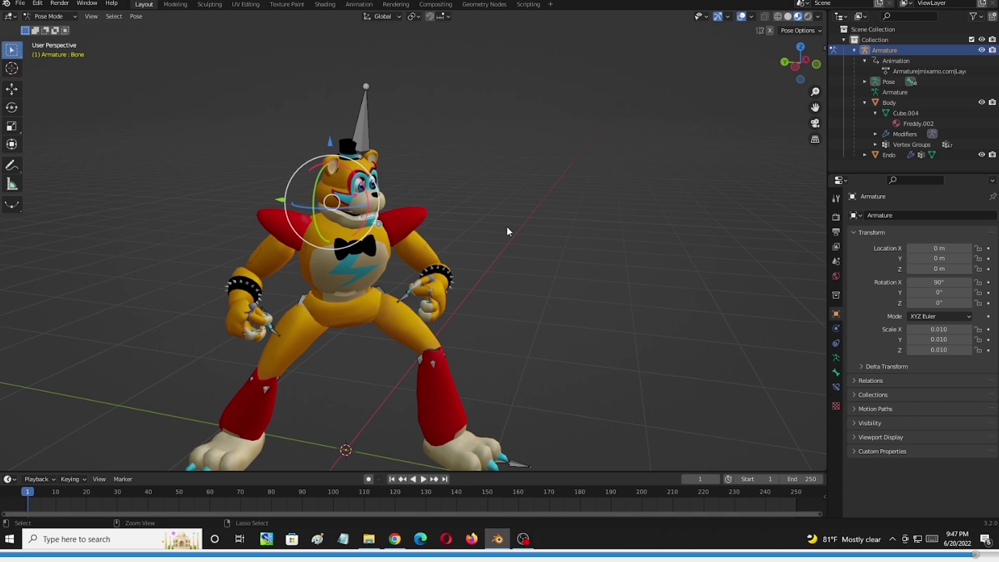
Stop the animation at frame 25 and insert a Location & Rotation keyframe for the jaw bone.
{"action": "left_click", "coordinate": [489, 185]}
{"action": "scroll", "coordinate": [493, 177], "scroll_direction": "up", "scroll_amount": 2}
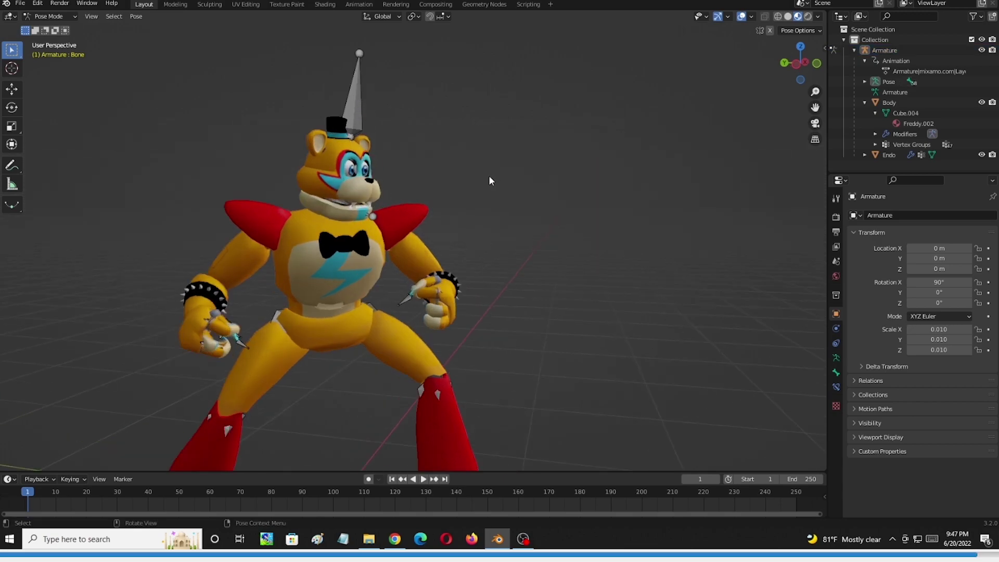
{"action": "scroll", "coordinate": [489, 181], "scroll_direction": "up", "scroll_amount": 4}
{"action": "left_click", "coordinate": [341, 194]}
{"action": "scroll", "coordinate": [411, 195], "scroll_direction": "up", "scroll_amount": 1}
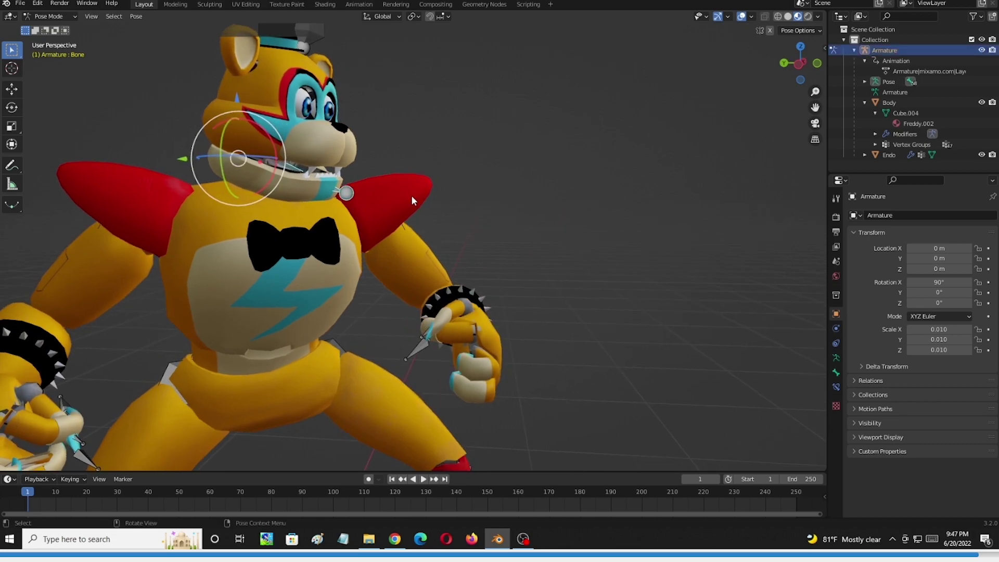
{"action": "scroll", "coordinate": [123, 399], "scroll_direction": "down", "scroll_amount": 2}
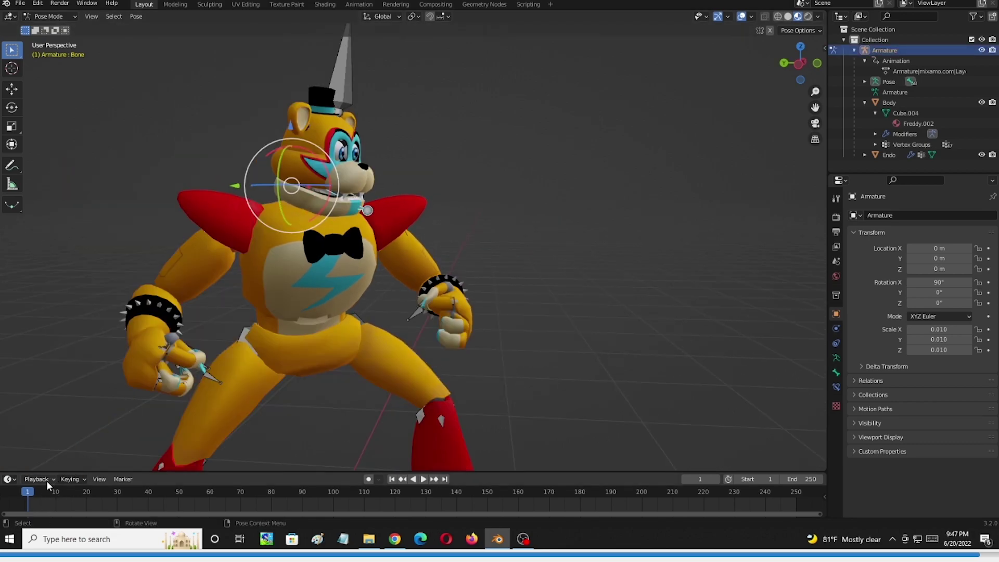
{"action": "key", "text": "space"}
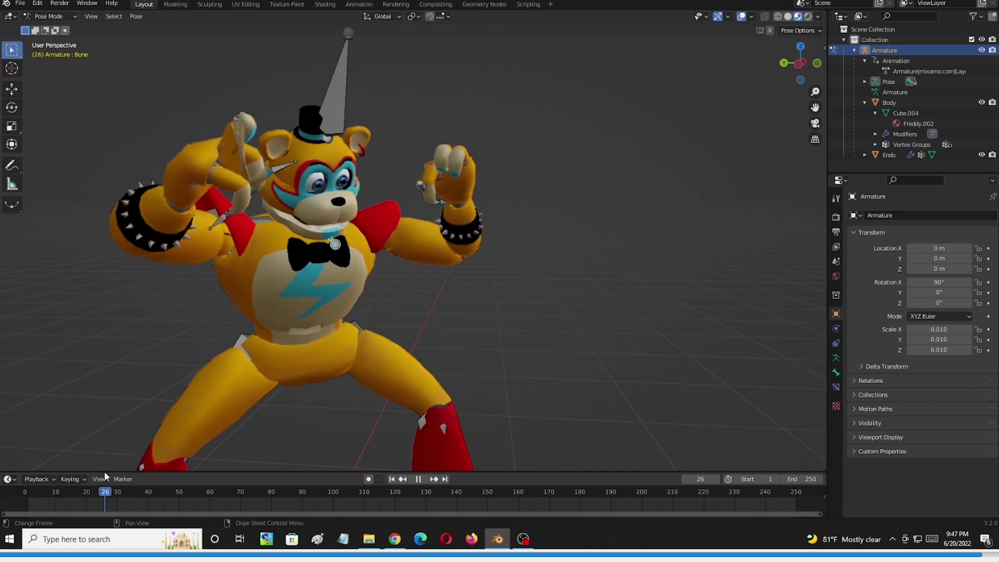
{"action": "key", "text": "space"}
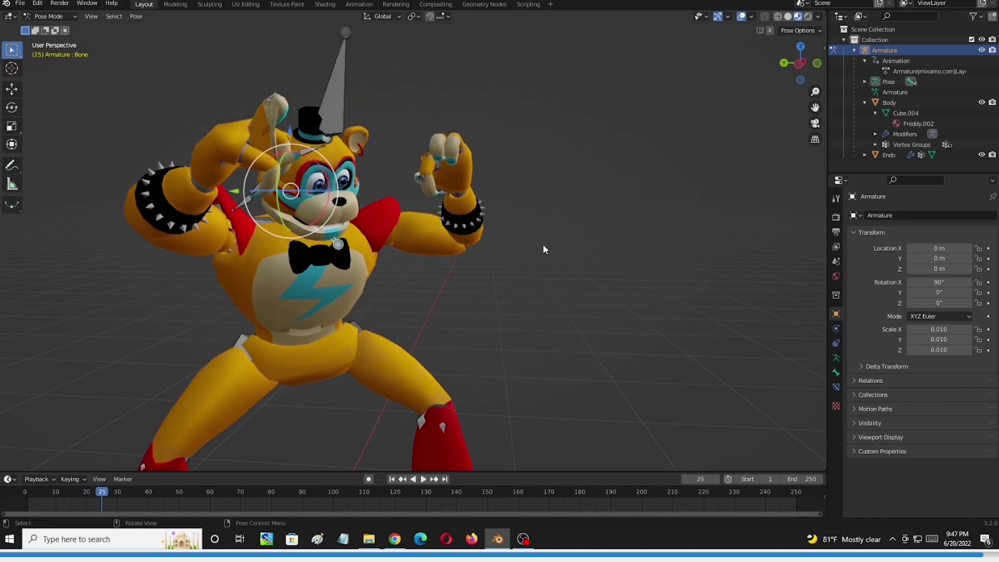
{"action": "key", "text": "i"}
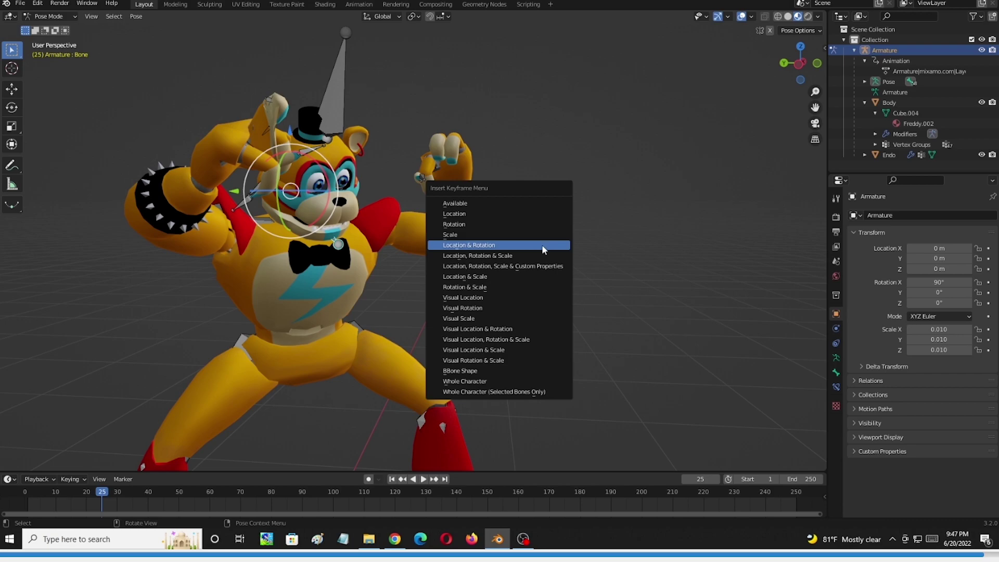
{"action": "left_click", "coordinate": [542, 245]}
Go to frame 40 and rotate the jaw bone about 52° to swing the mouth wide open.
{"action": "key", "text": "space"}
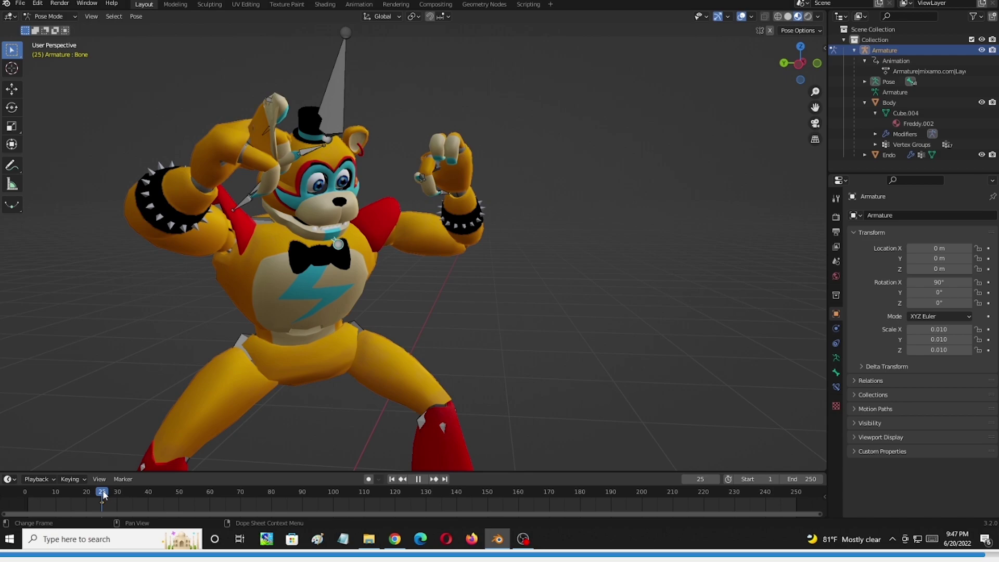
{"action": "left_click_drag", "start_coordinate": [103, 495], "coordinate": [149, 487]}
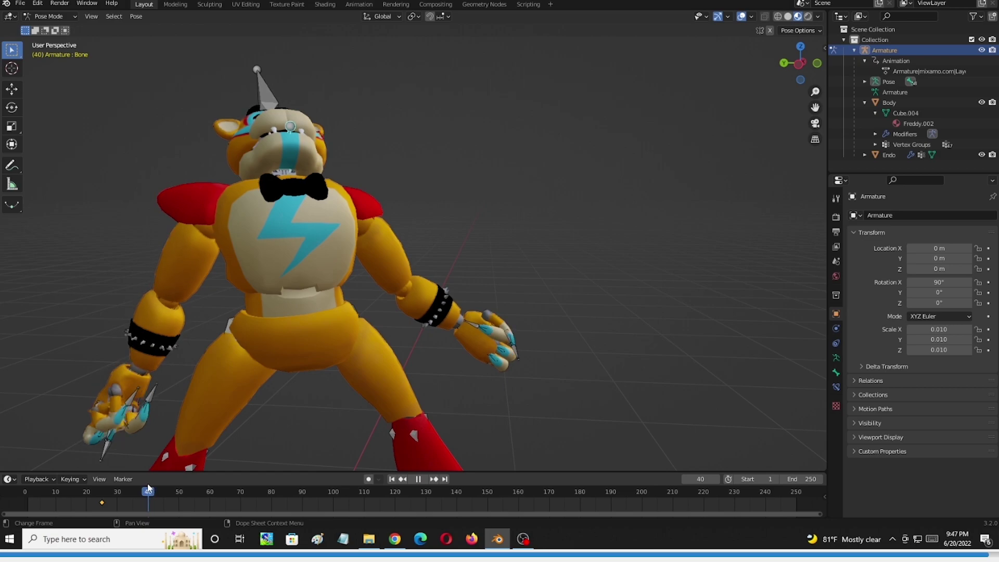
{"action": "middle_click_drag", "start_coordinate": [336, 423], "coordinate": [386, 308]}
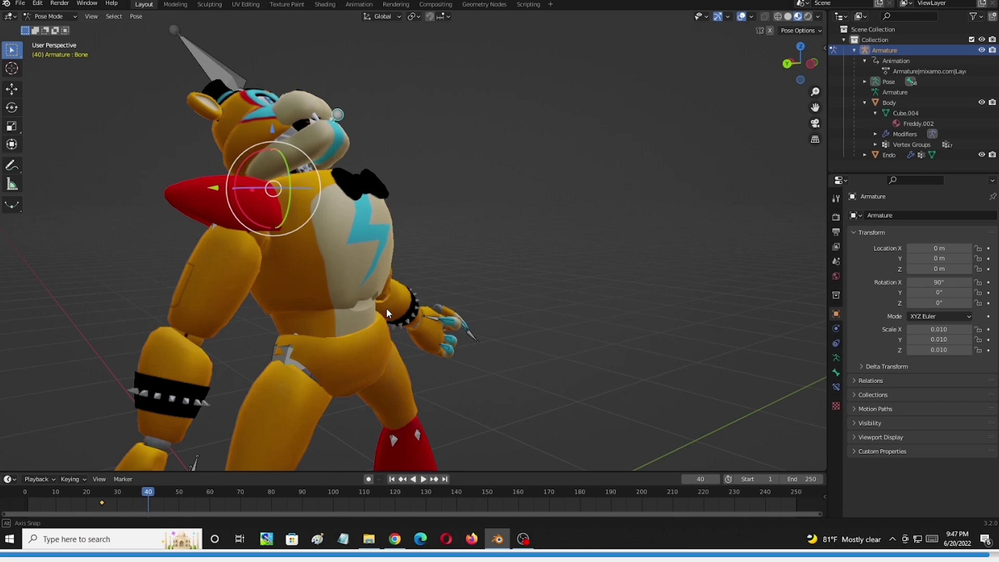
{"action": "middle_click_drag", "start_coordinate": [386, 308], "coordinate": [386, 211]}
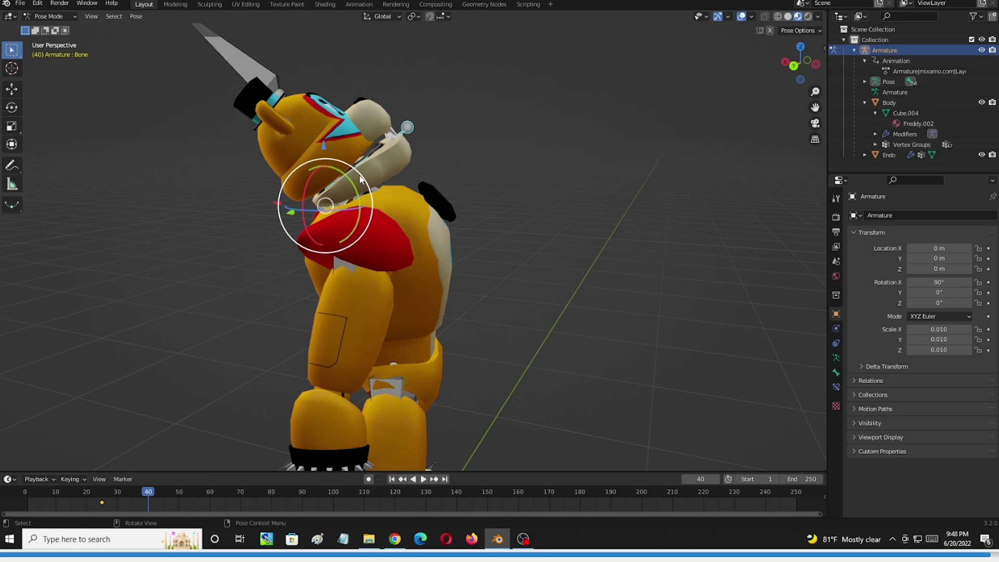
{"action": "key", "text": "r"}
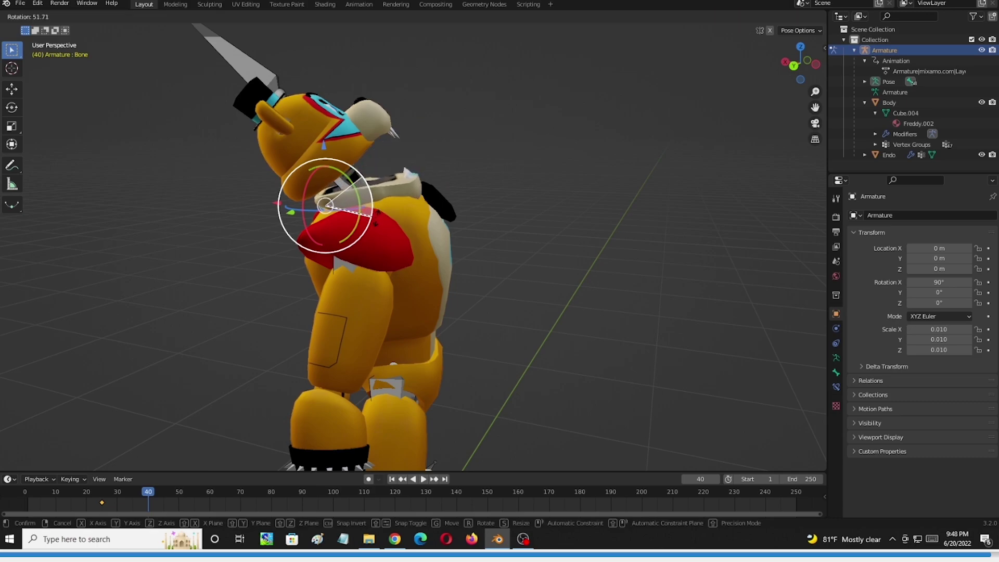
{"action": "left_click", "coordinate": [374, 220]}
{"action": "middle_click_drag", "start_coordinate": [273, 218], "coordinate": [297, 215]}
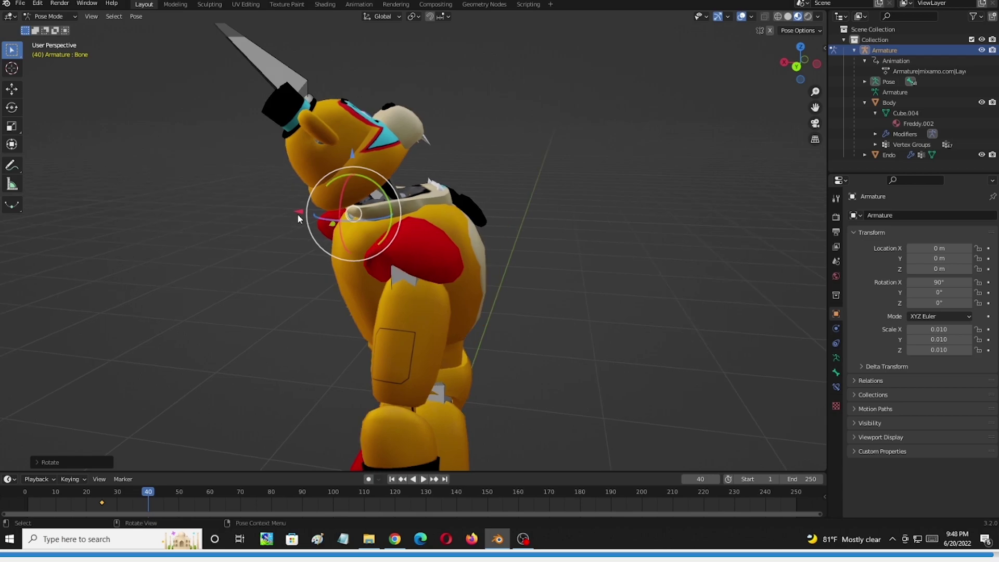
Move the jaw bone about 0.028 m along the X axis and keyframe this open pose at frame 40.
{"action": "key", "text": "g"}
{"action": "key", "text": "x"}
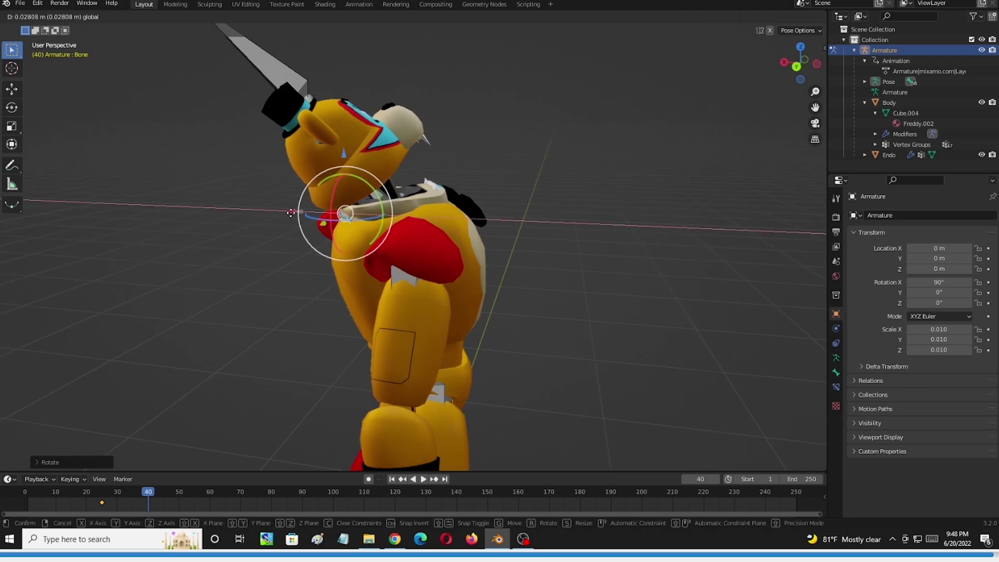
{"action": "left_click", "coordinate": [291, 217]}
{"action": "middle_click_drag", "start_coordinate": [511, 223], "coordinate": [474, 218]}
{"action": "key", "text": "i"}
{"action": "left_click", "coordinate": [526, 191]}
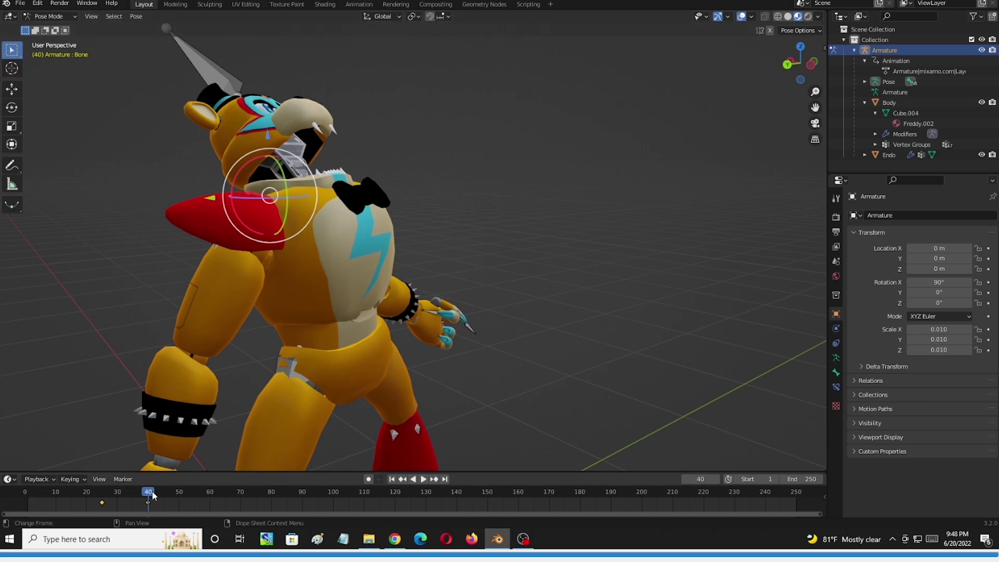
Advance to frame 100 and insert a jaw bone keyframe that holds the open mouth.
{"action": "key", "text": "space"}
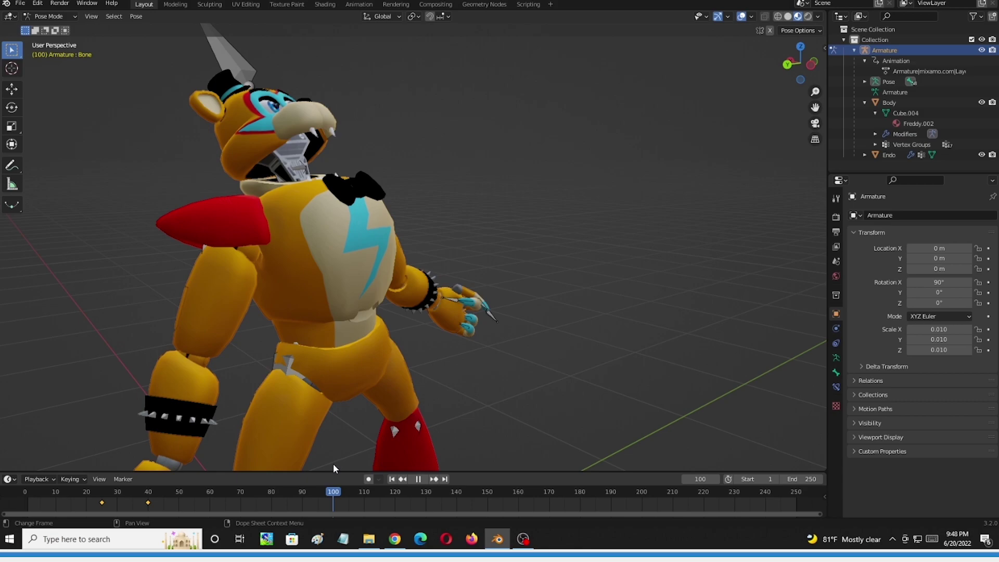
{"action": "key", "text": "space"}
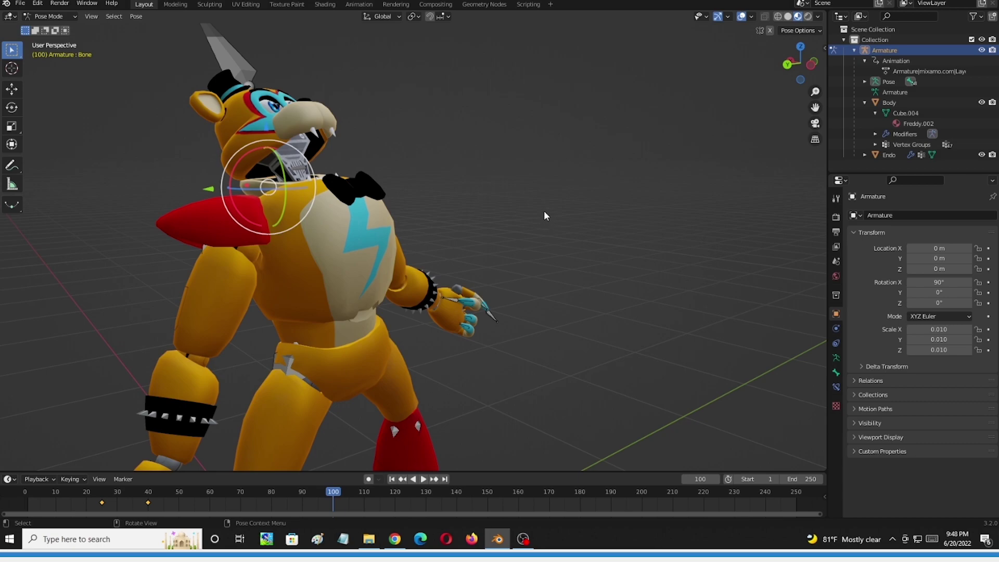
{"action": "key", "text": "i"}
{"action": "left_click", "coordinate": [544, 210]}
Advance to frame 140 and duplicate the frame 25 jaw keyframe there to close the mouth.
{"action": "key", "text": "space"}
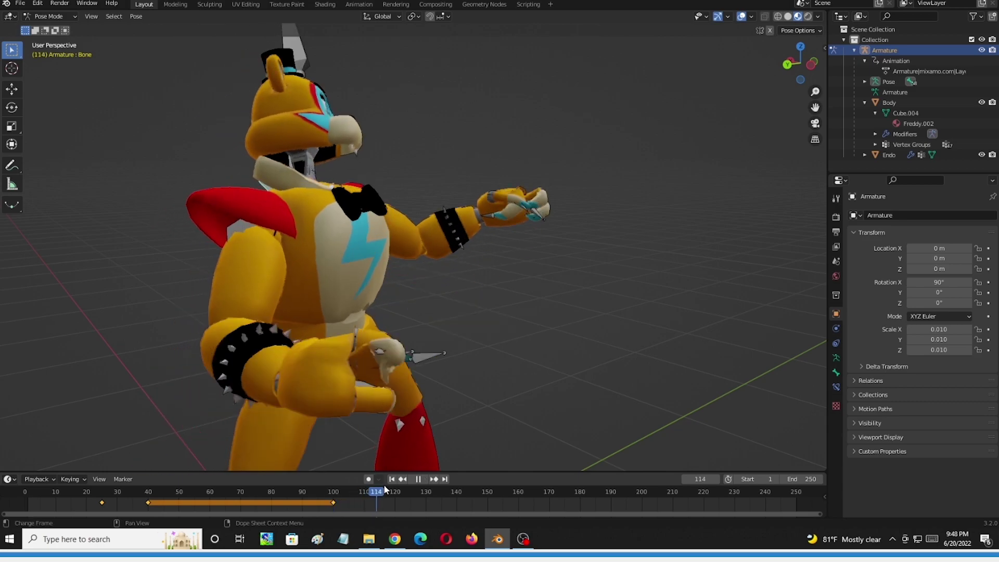
{"action": "key", "text": "space"}
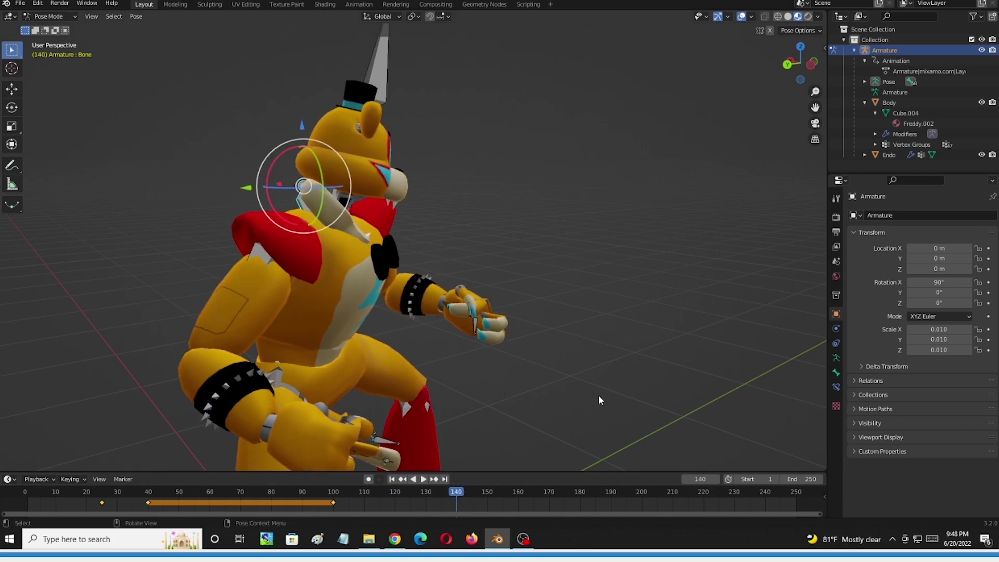
{"action": "middle_click_drag", "start_coordinate": [599, 395], "coordinate": [510, 399]}
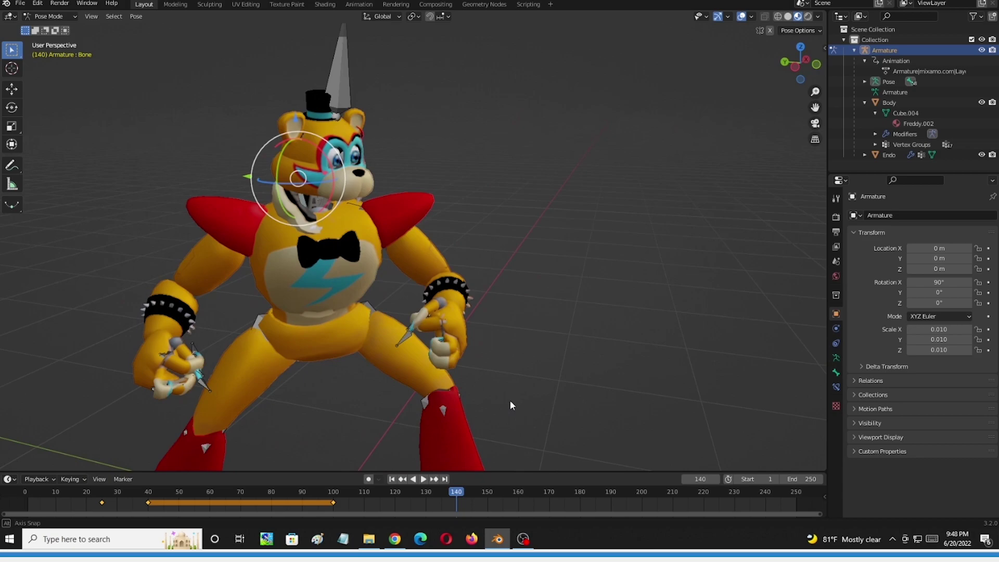
{"action": "middle_click_drag", "start_coordinate": [511, 400], "coordinate": [504, 398]}
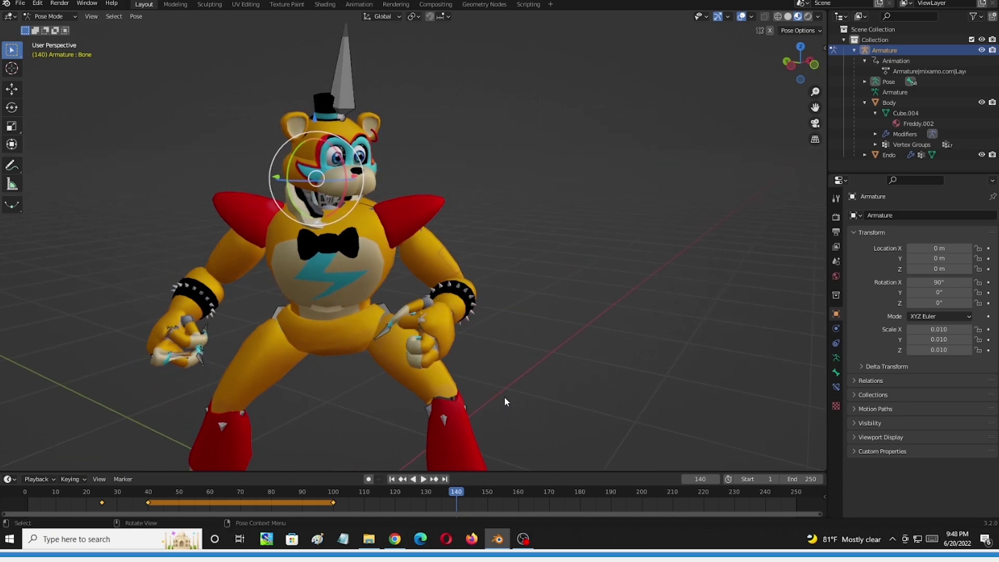
{"action": "left_click", "coordinate": [391, 503]}
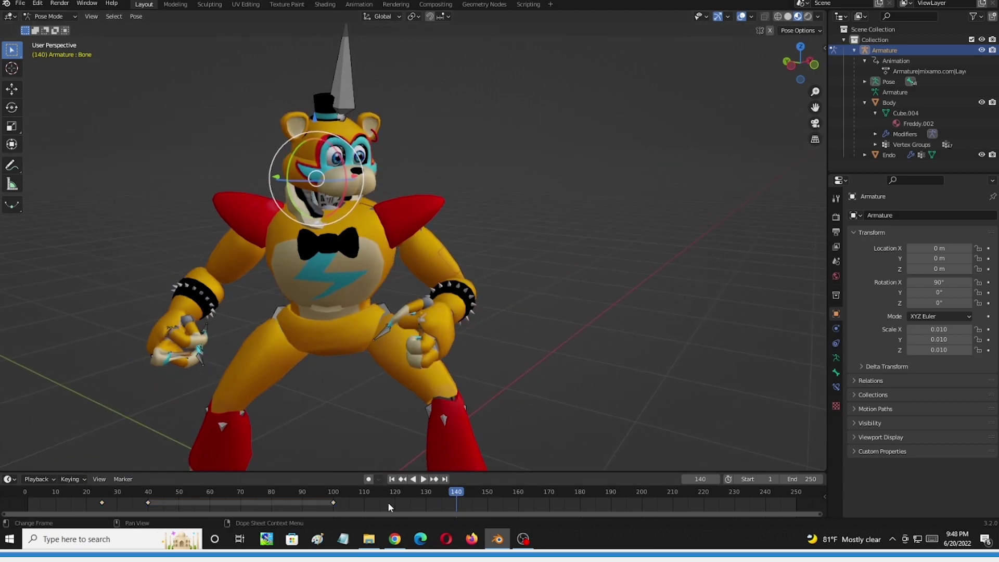
{"action": "right_click", "coordinate": [102, 504]}
{"action": "mouse_move", "coordinate": [102, 503]}
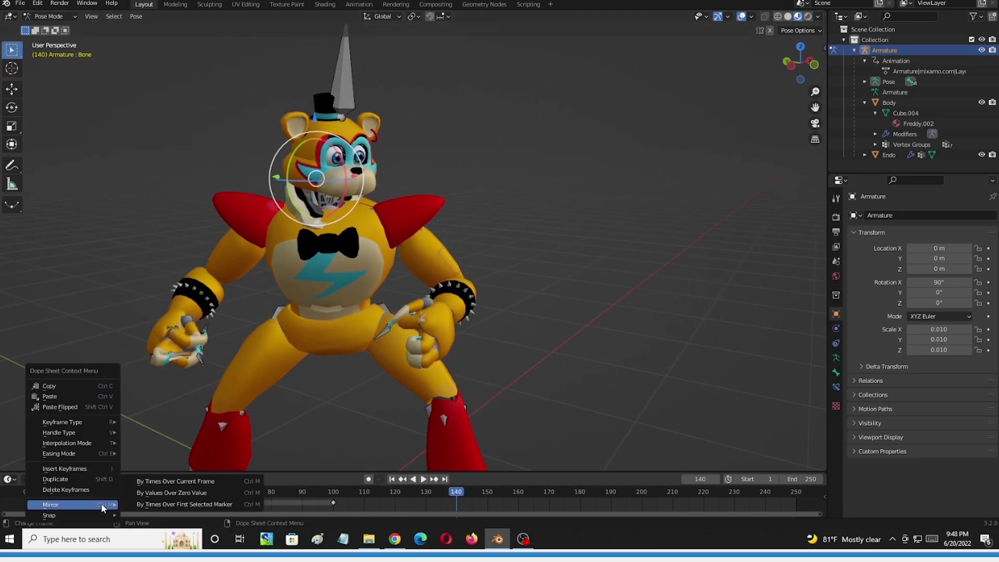
{"action": "left_click", "coordinate": [78, 479]}
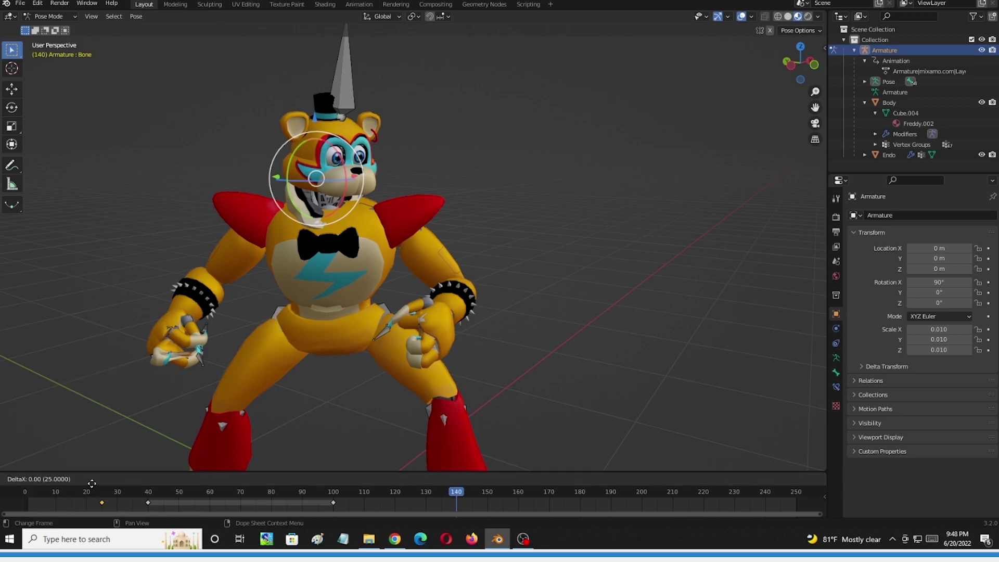
{"action": "left_click", "coordinate": [446, 514]}
Return to Object Mode and rewind the animation to frame 1, hiding the armature for a preview and showing it again.
{"action": "mouse_move", "coordinate": [513, 314]}
{"action": "middle_mouse_down"}
{"action": "mouse_move", "coordinate": [577, 301]}
{"action": "mouse_move", "coordinate": [500, 305]}
{"action": "middle_mouse_up"}
{"action": "middle_click_drag", "start_coordinate": [504, 338], "coordinate": [448, 376]}
{"action": "scroll", "coordinate": [522, 352], "scroll_direction": "down", "scroll_amount": 3}
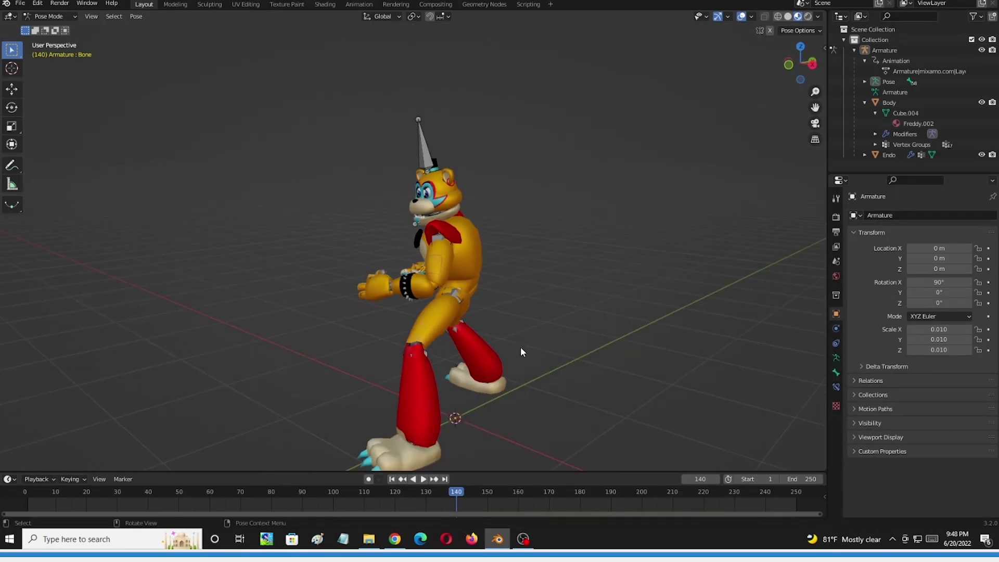
{"action": "left_click", "coordinate": [67, 17]}
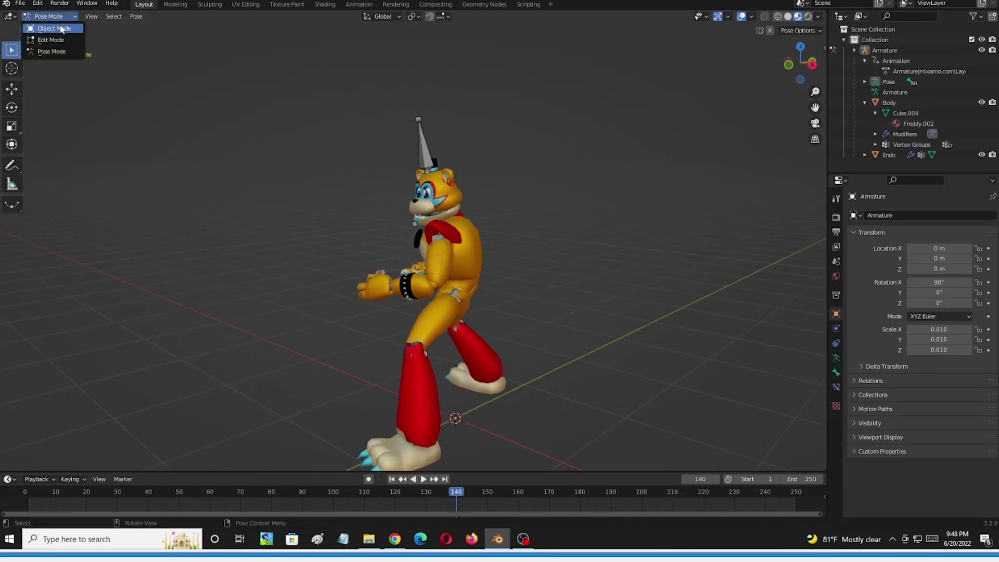
{"action": "left_click", "coordinate": [49, 27]}
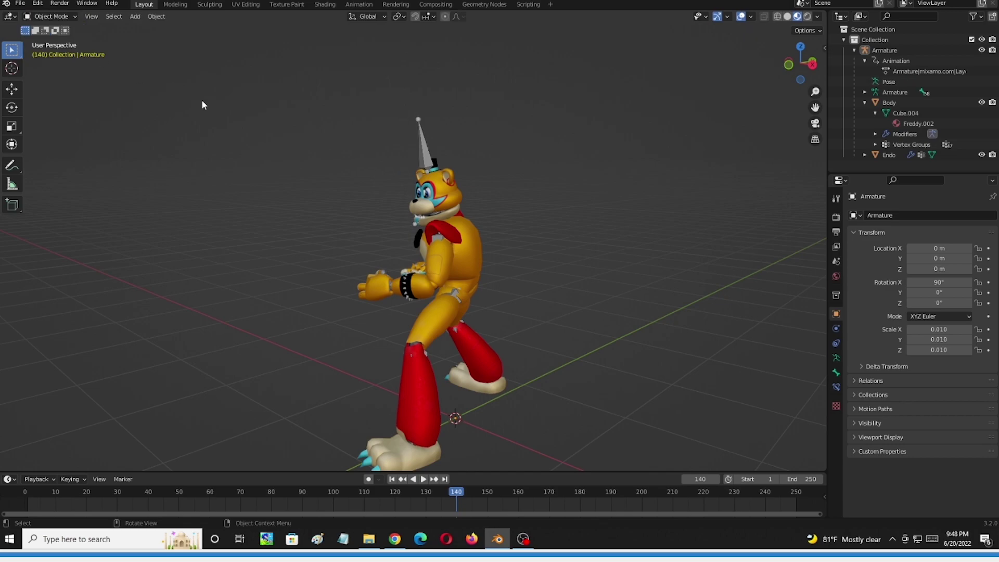
{"action": "left_click", "coordinate": [982, 50]}
{"action": "left_click", "coordinate": [392, 479]}
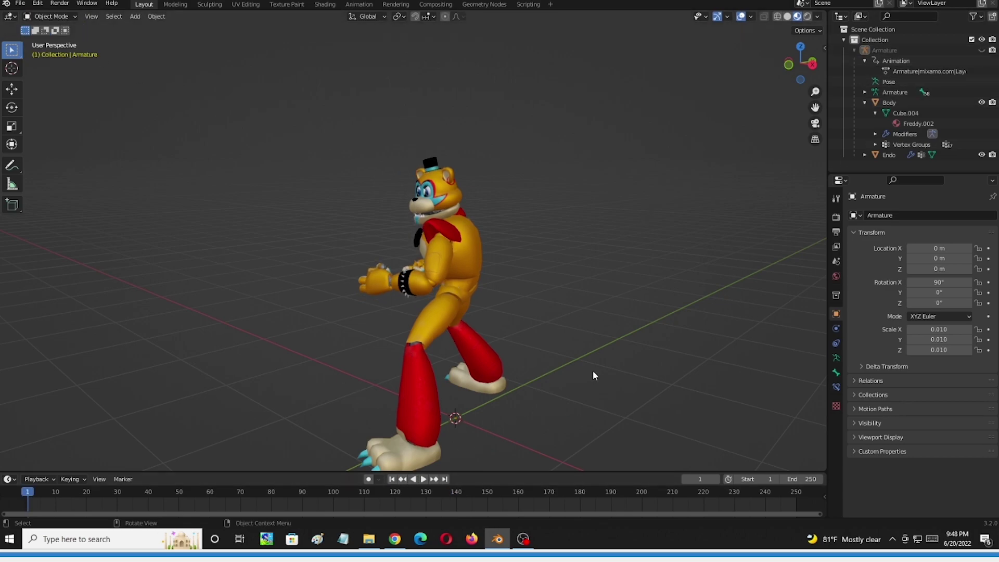
{"action": "left_click", "coordinate": [981, 50]}
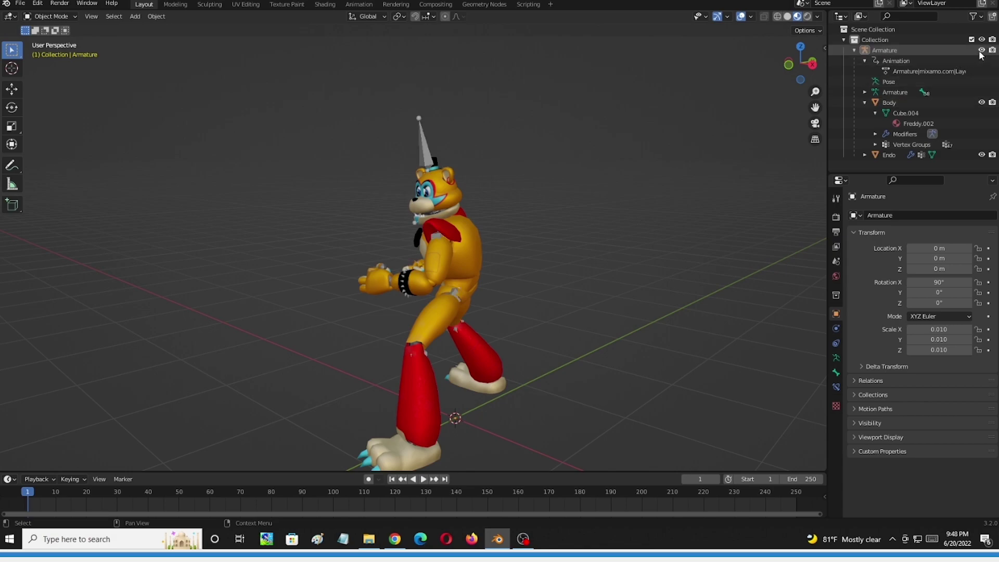
Put the armature in Pose Mode, select all its bones, and go to their last keyframe at frame 143.
{"action": "left_click", "coordinate": [431, 150]}
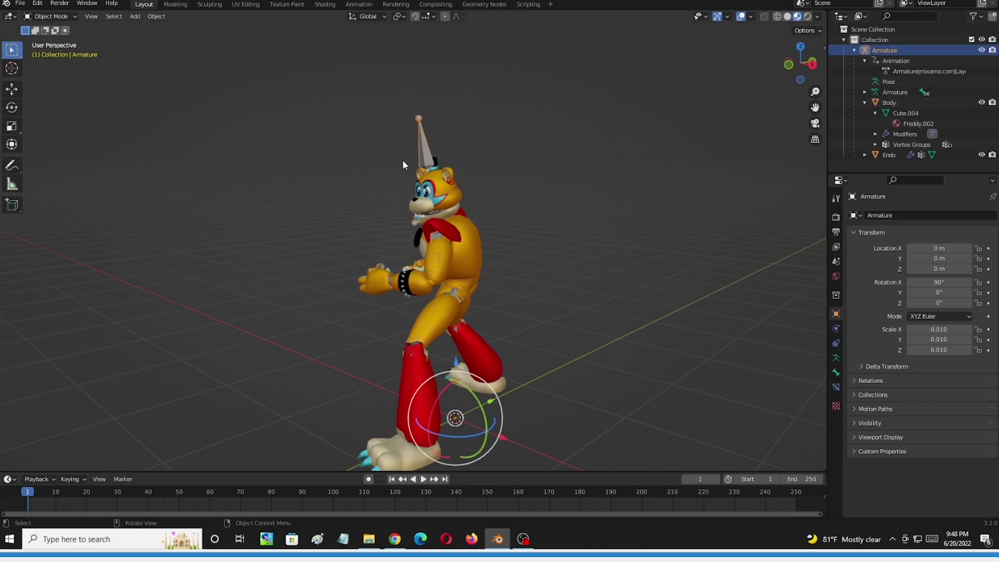
{"action": "left_click", "coordinate": [60, 15]}
{"action": "left_click", "coordinate": [62, 52]}
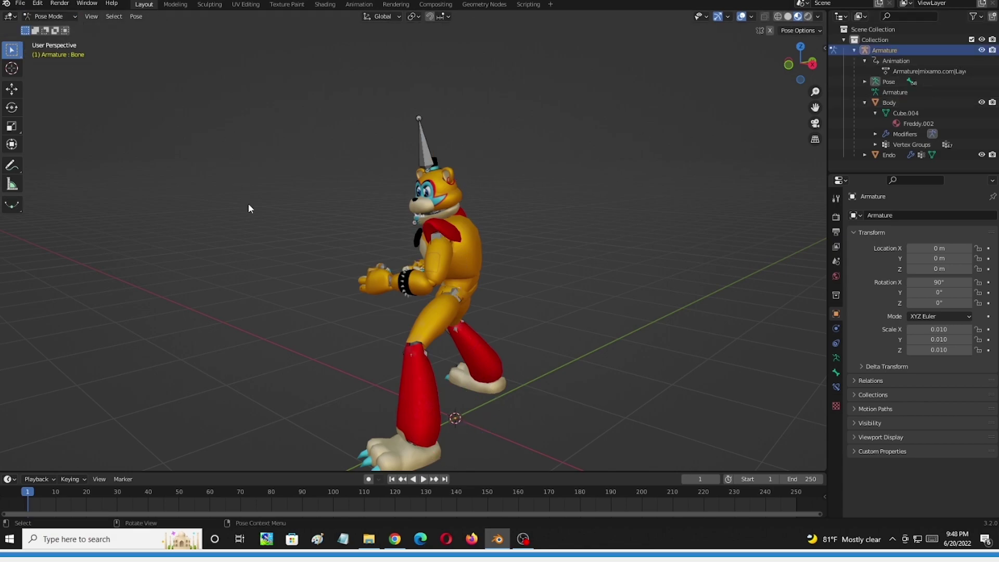
{"action": "key", "text": "a"}
{"action": "key", "text": "space"}
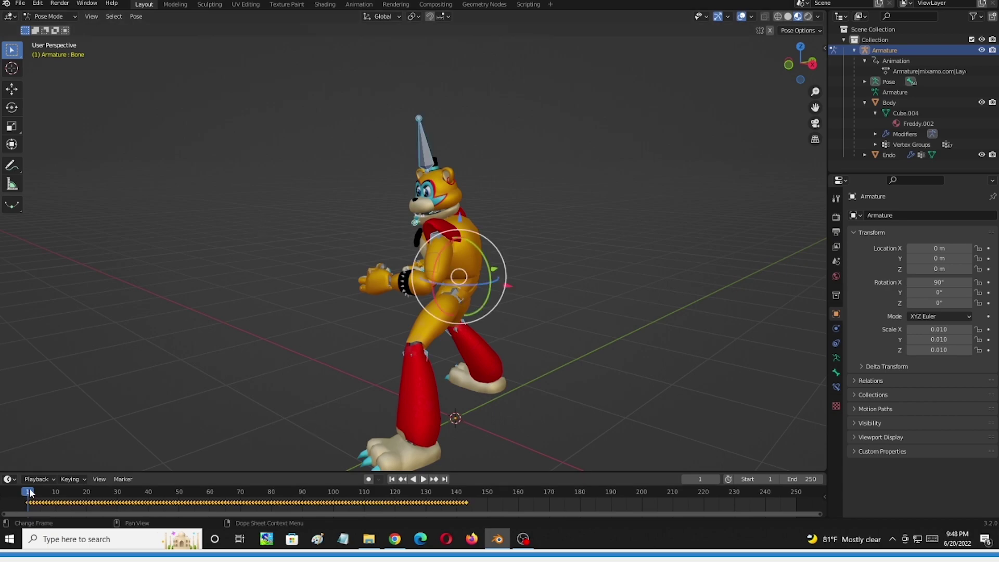
{"action": "key", "text": "space"}
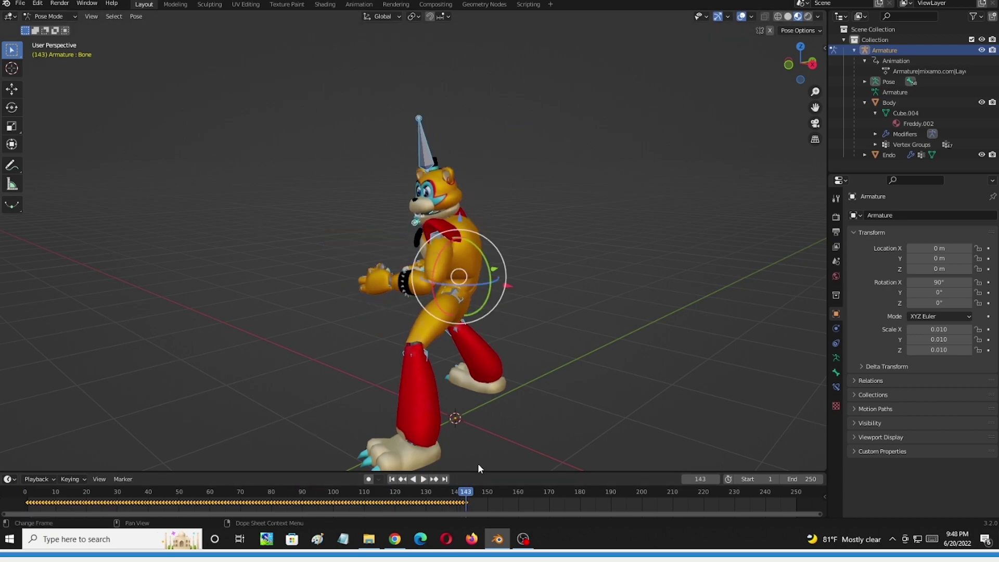
Set the scene's end frame to 143 in the output frame range.
{"action": "left_click", "coordinate": [835, 231]}
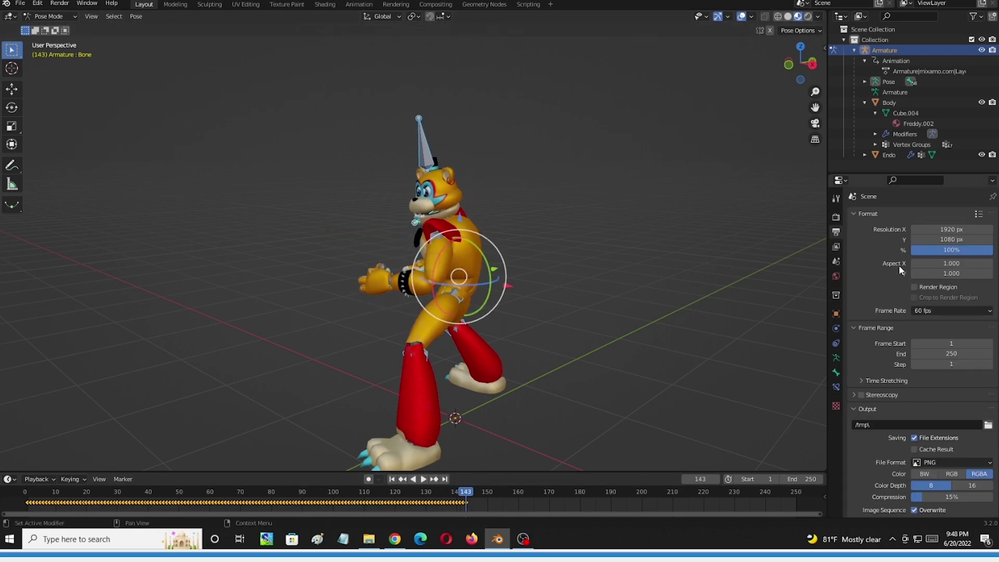
{"action": "left_click", "coordinate": [951, 354]}
{"action": "type", "text": "143"}
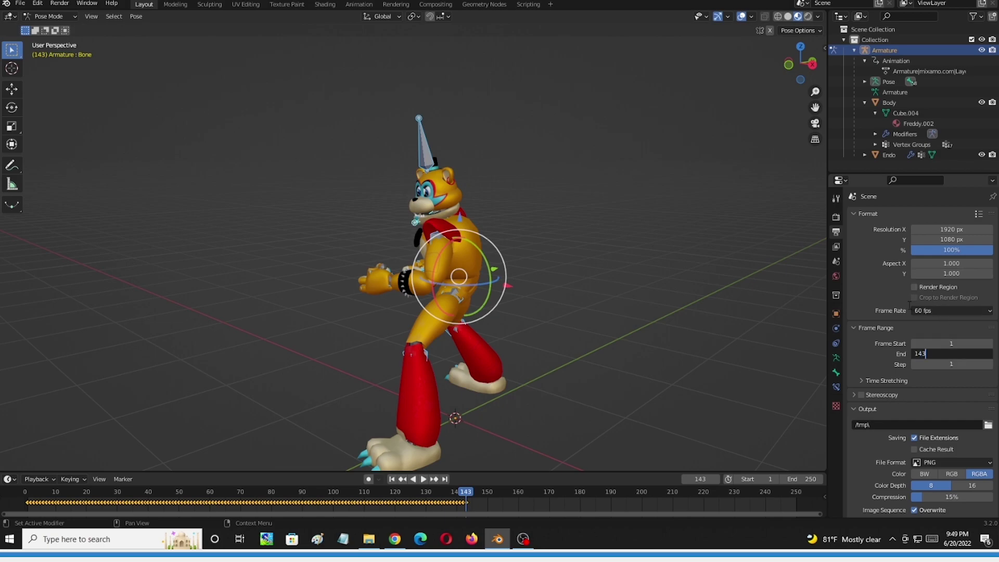
{"action": "key", "text": "Return"}
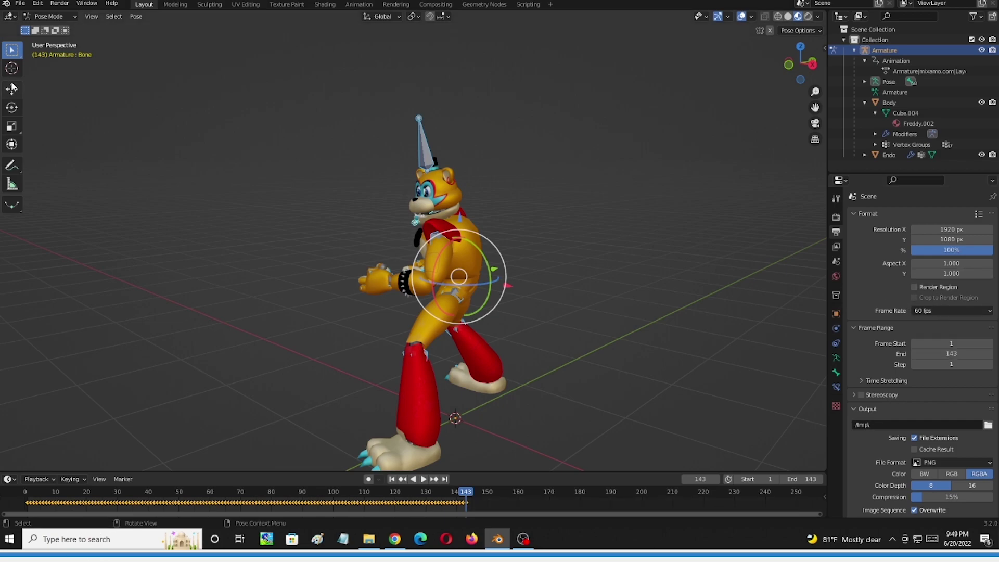
Return to Object Mode and hide the armature so only the Freddy model remains in the viewport.
{"action": "key", "text": "ctrl+Tab"}
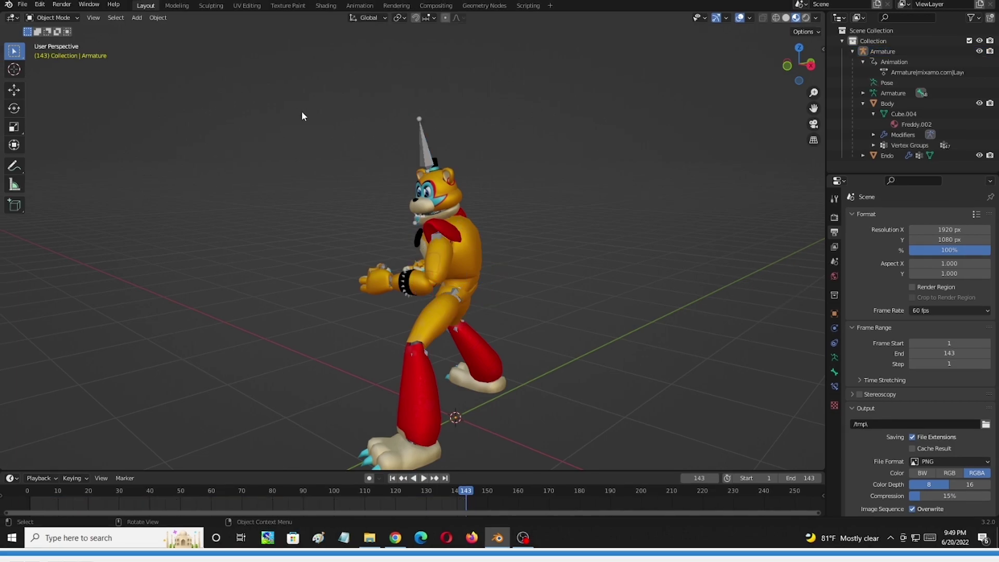
{"action": "left_click", "coordinate": [978, 51]}
{"action": "middle_click_drag", "start_coordinate": [639, 150], "coordinate": [754, 152]}
{"action": "scroll", "coordinate": [597, 311], "scroll_direction": "up", "scroll_amount": 2}
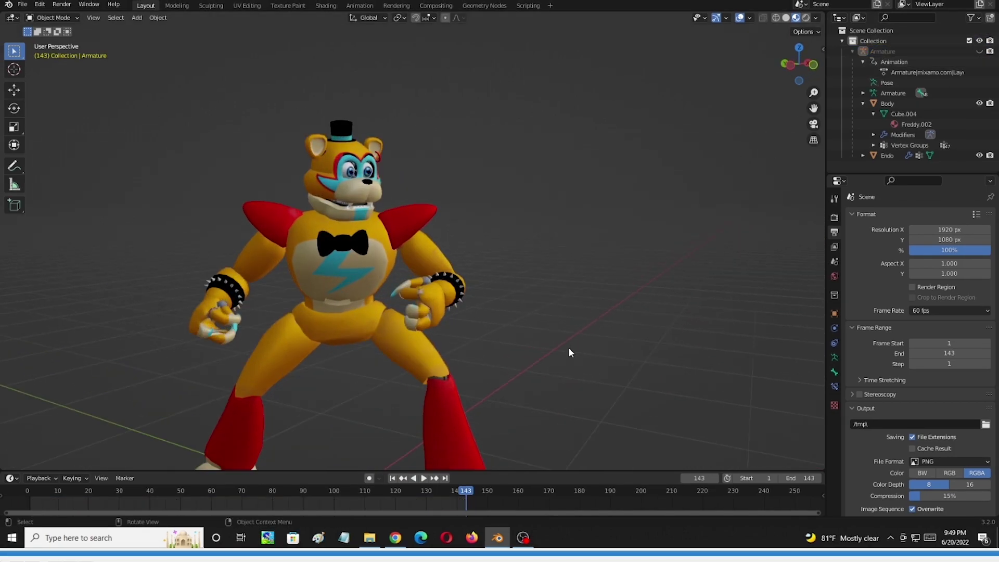
Play the animation, examine the jaw movement from several angles, and stop and rewind to frame 1.
{"action": "left_click", "coordinate": [424, 478]}
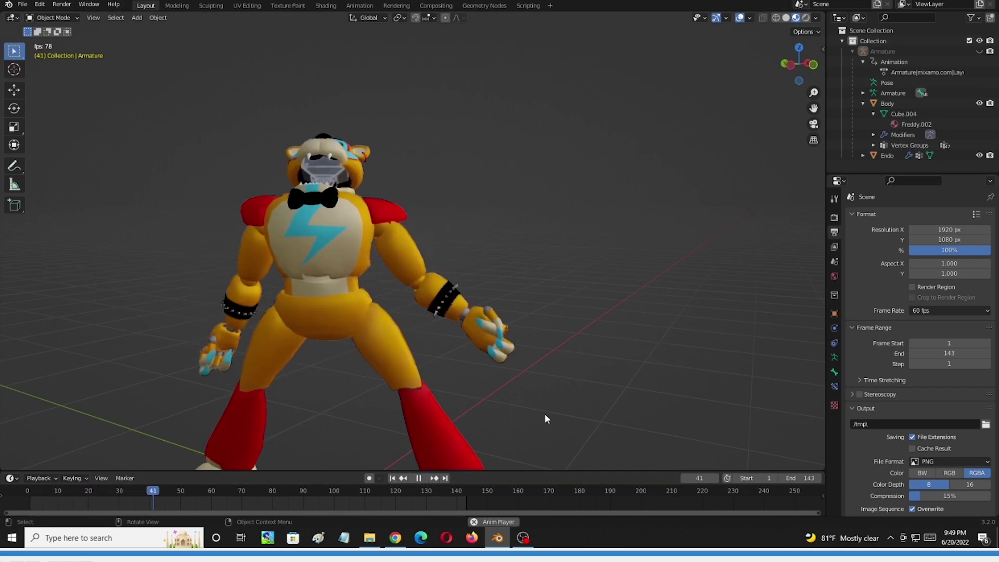
{"action": "middle_click_drag", "start_coordinate": [579, 354], "coordinate": [498, 362]}
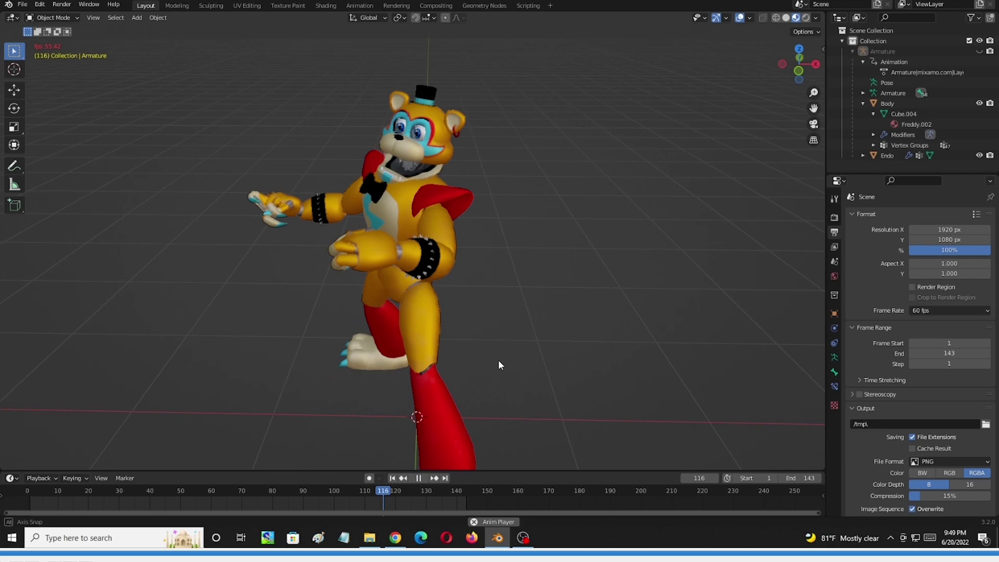
{"action": "middle_click_drag", "start_coordinate": [497, 360], "coordinate": [622, 351]}
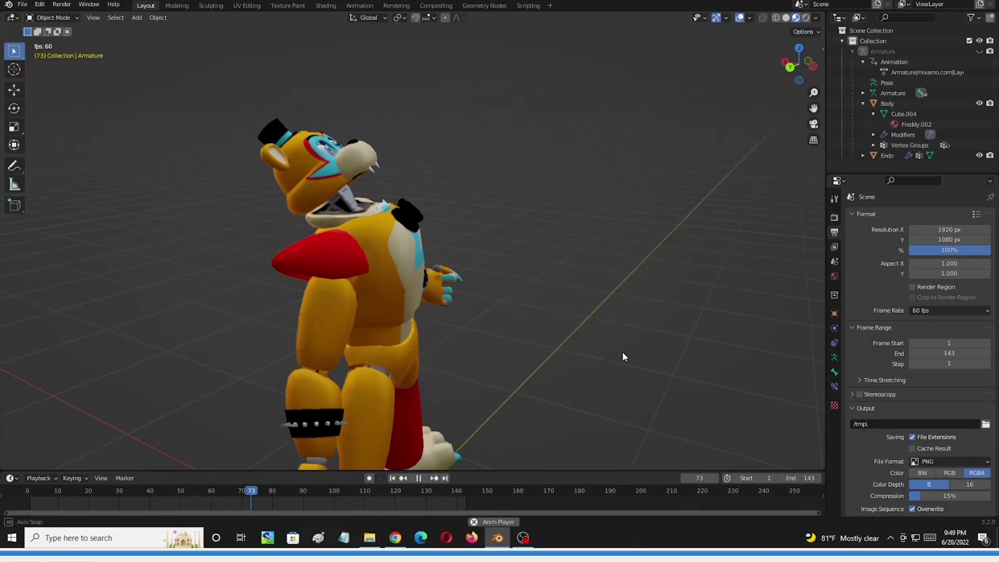
{"action": "middle_click_drag", "start_coordinate": [623, 351], "coordinate": [437, 354]}
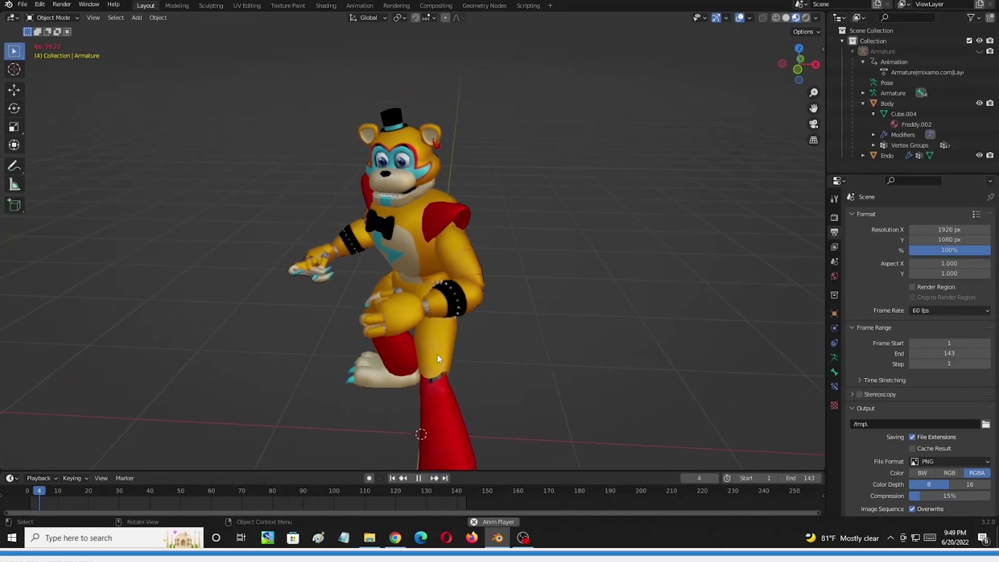
{"action": "left_click", "coordinate": [419, 479]}
{"action": "left_click", "coordinate": [392, 477]}
{"action": "middle_click_drag", "start_coordinate": [585, 405], "coordinate": [501, 406]}
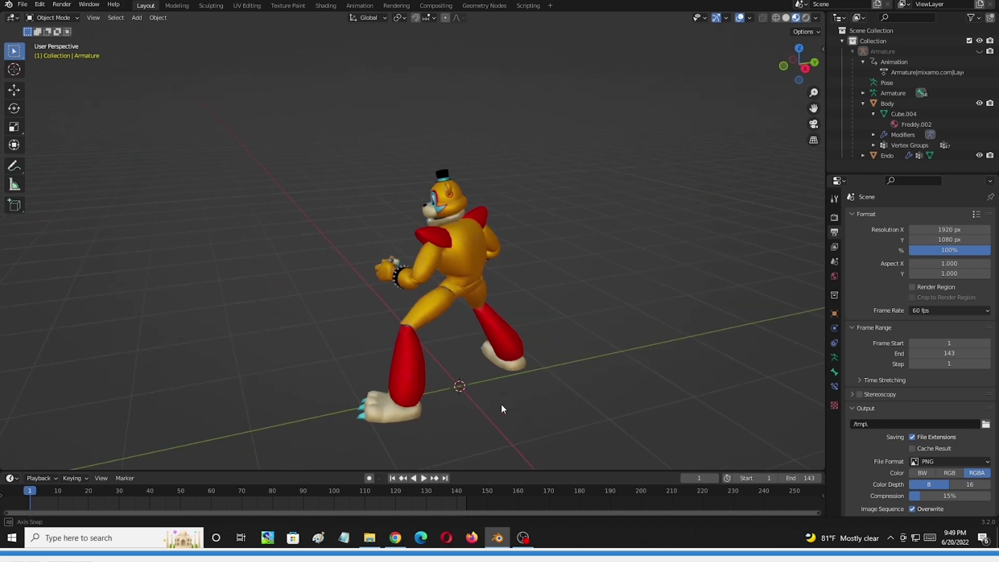